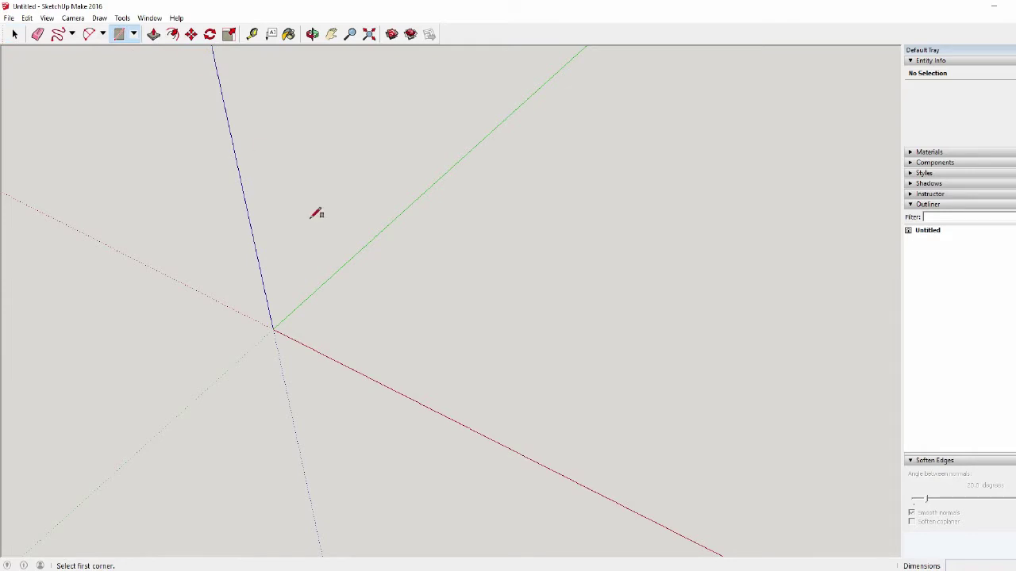
Draw a rectangle on the ground plane starting at the origin, with dimensions 1.75 by 8 inches
click(274, 328)
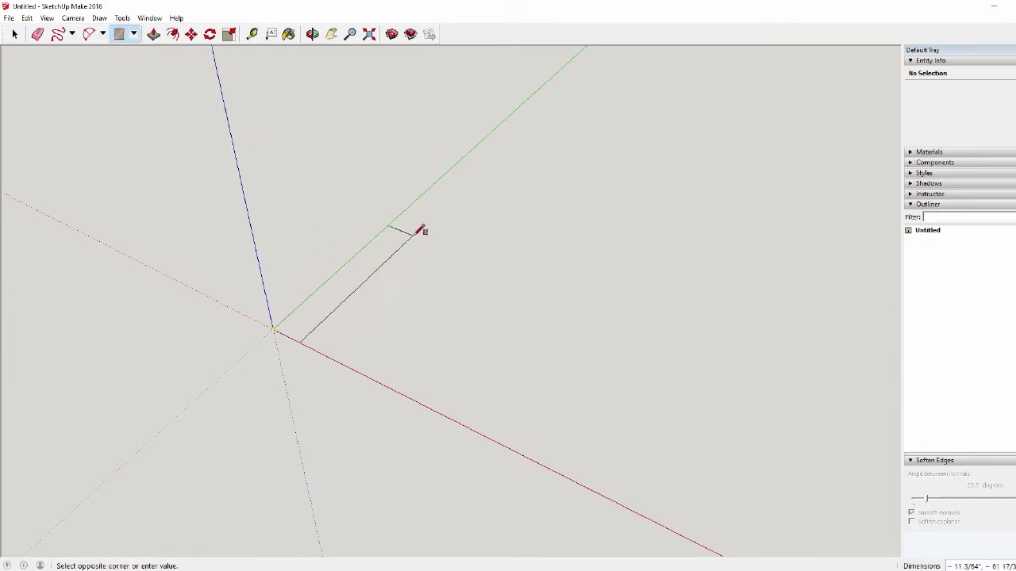
click(450, 225)
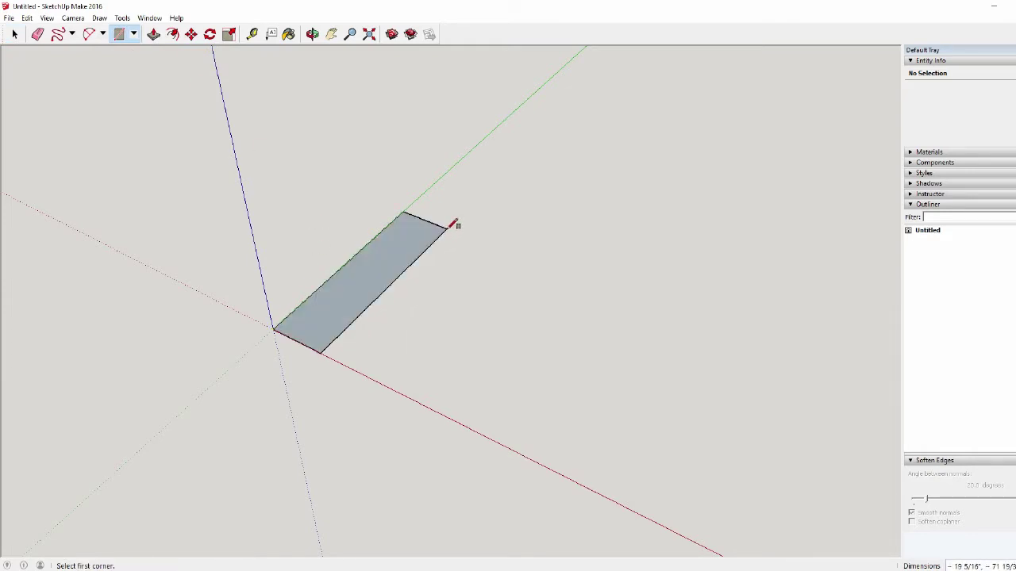
text(1.75,8)
key(Return)
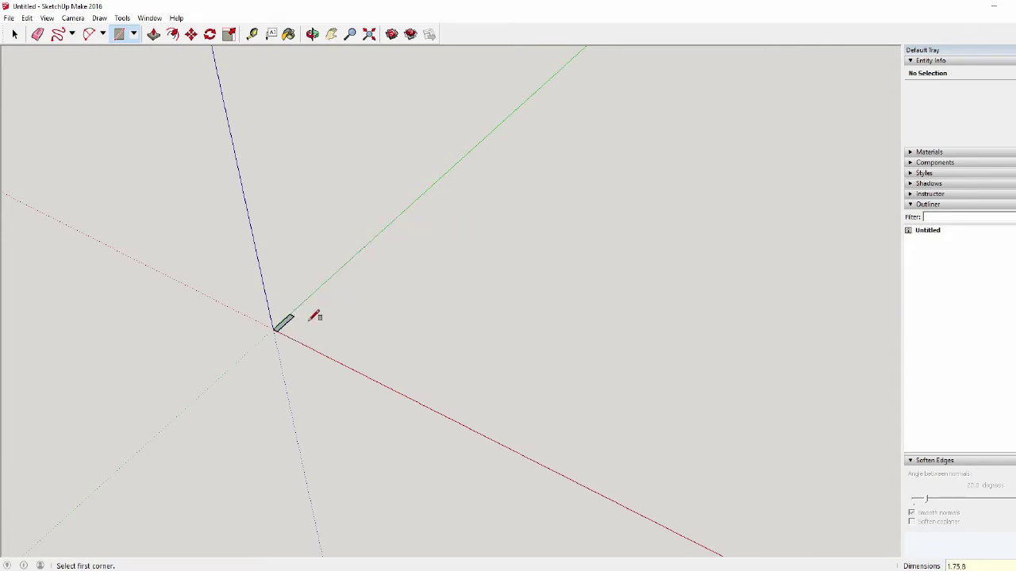
Push/Pull the rectangle upward to a thickness of 1/4 inch
scroll(277, 325, up, 5)
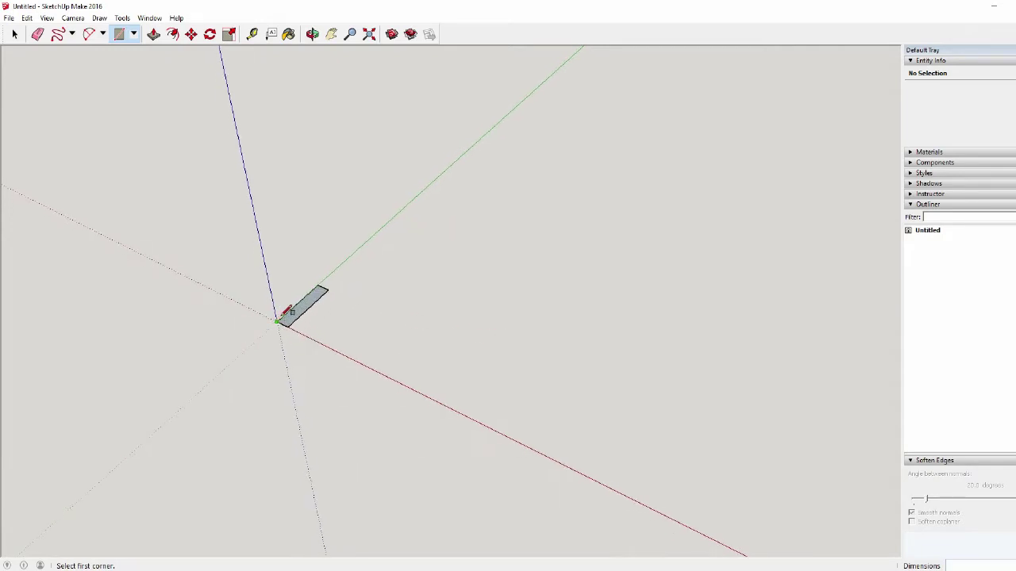
scroll(292, 308, up, 5)
click(153, 34)
click(336, 299)
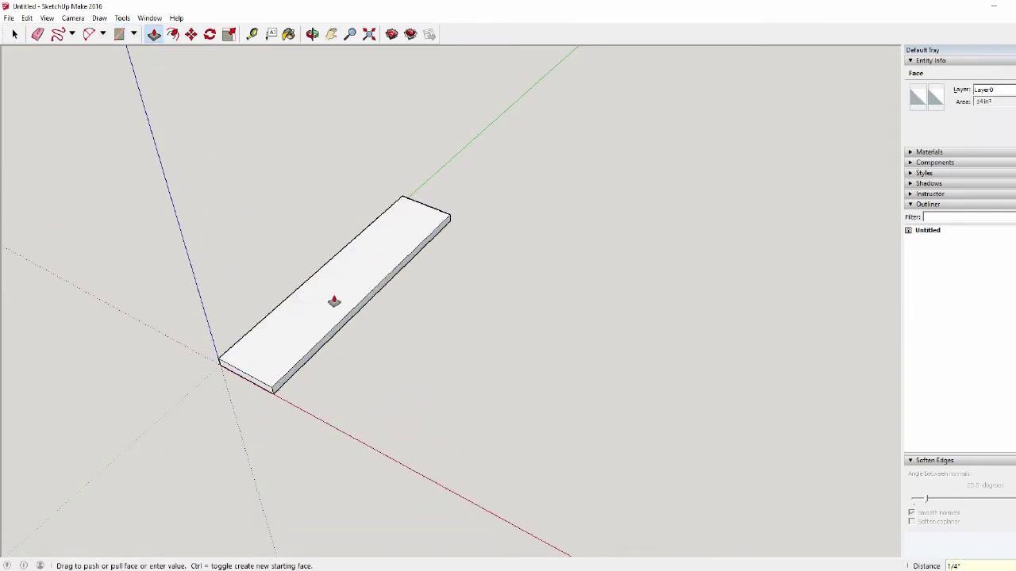
Select the whole board with all its faces and edges and make it a group
click(15, 35)
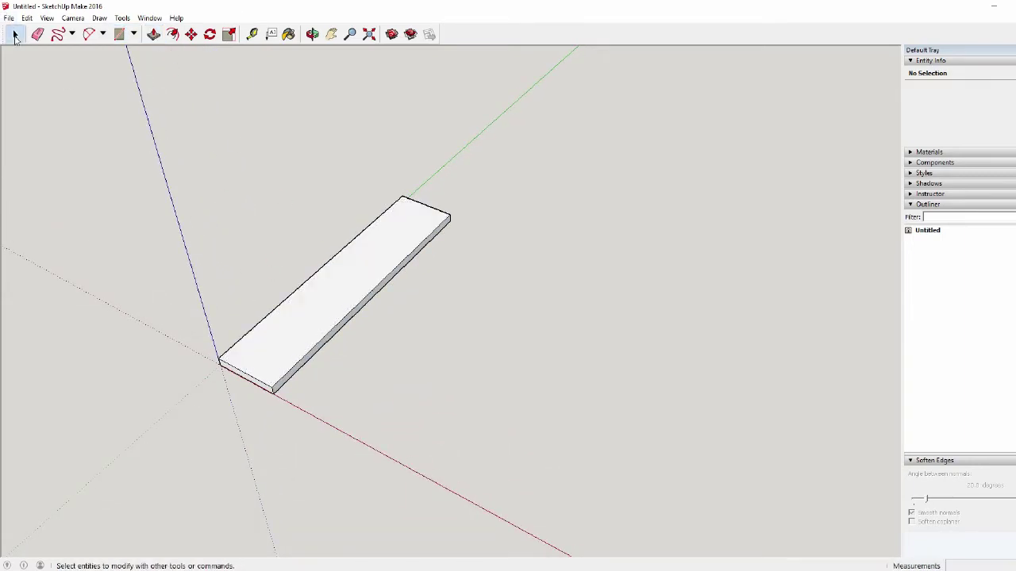
triple_click(322, 315)
right_click(322, 315)
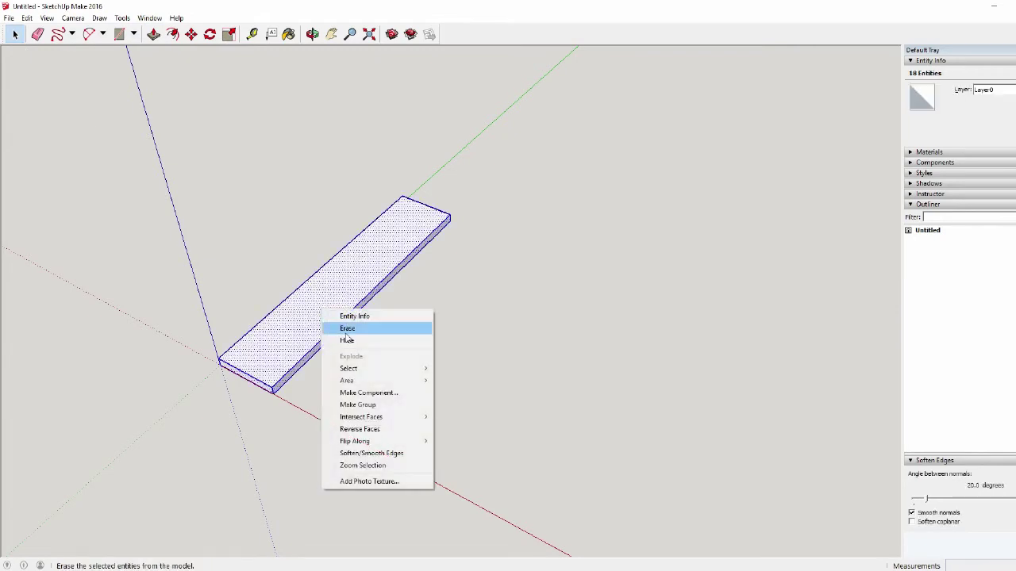
click(378, 407)
Place a Tape Measure guide line along the top short edge of the board at the origin end
middle_drag(387, 402, 286, 277)
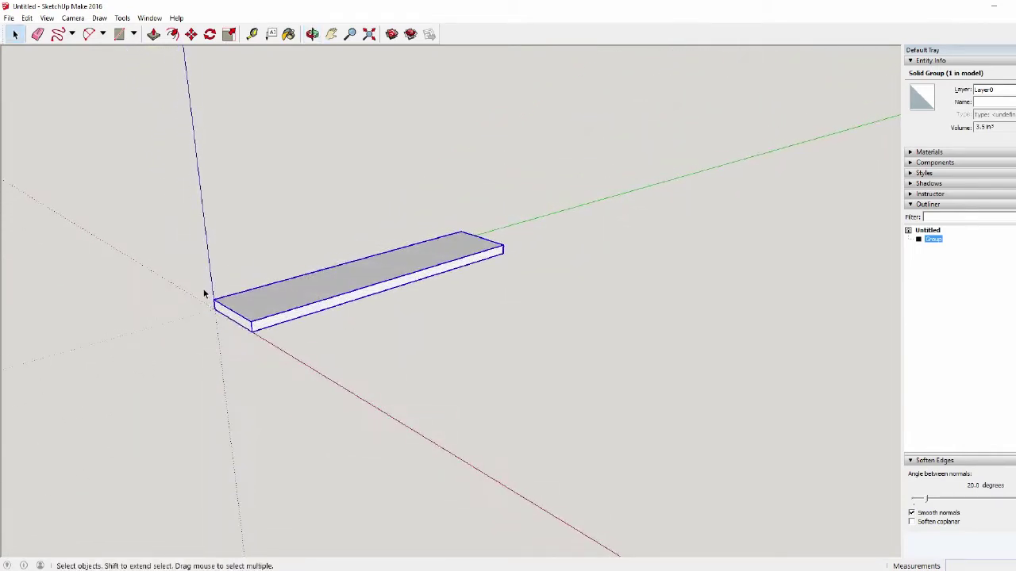
scroll(204, 293, up, 3)
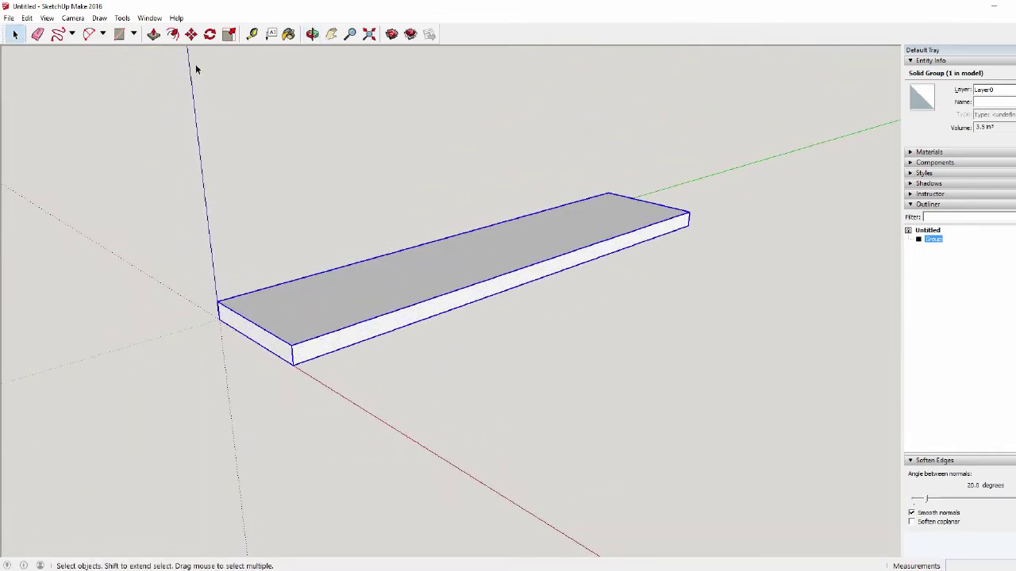
click(252, 34)
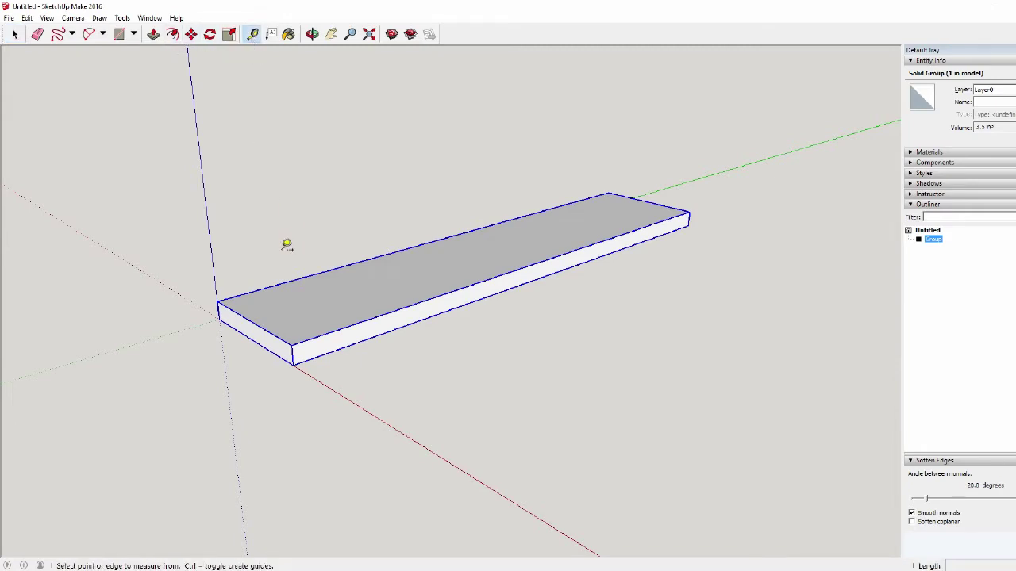
click(257, 318)
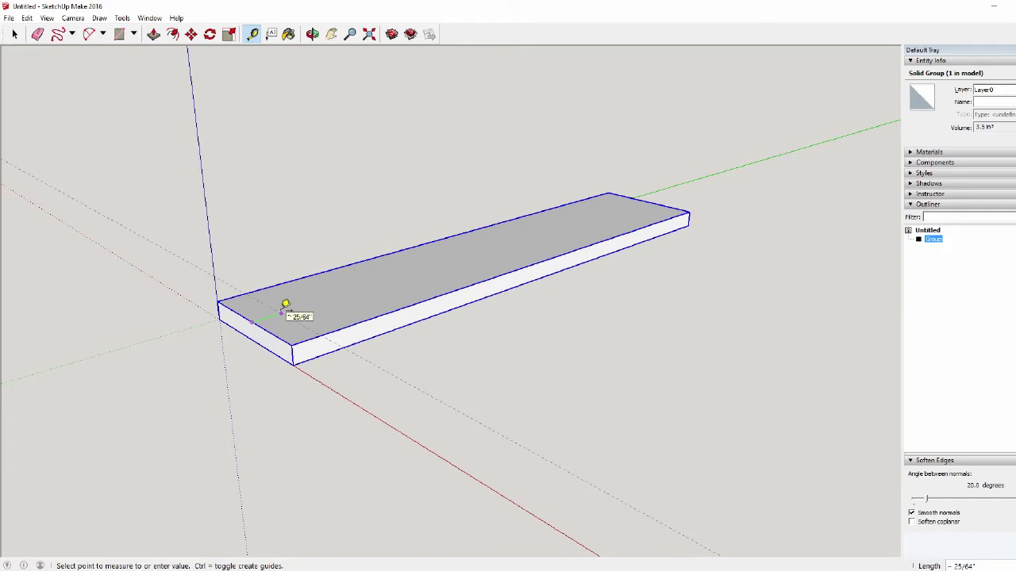
click(265, 311)
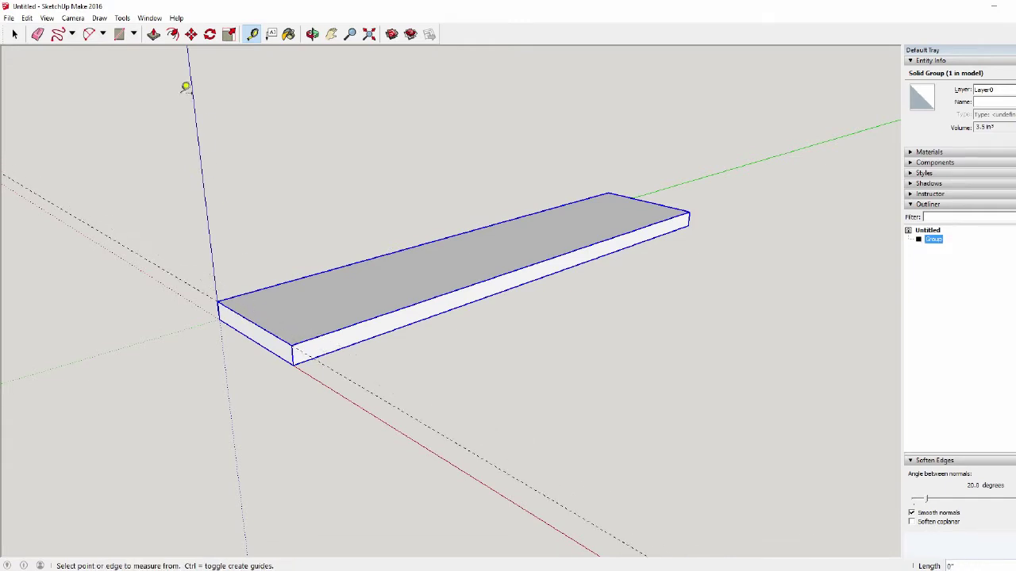
Set the model's length precision to 1/16 inch and enable length snapping
click(142, 19)
click(169, 74)
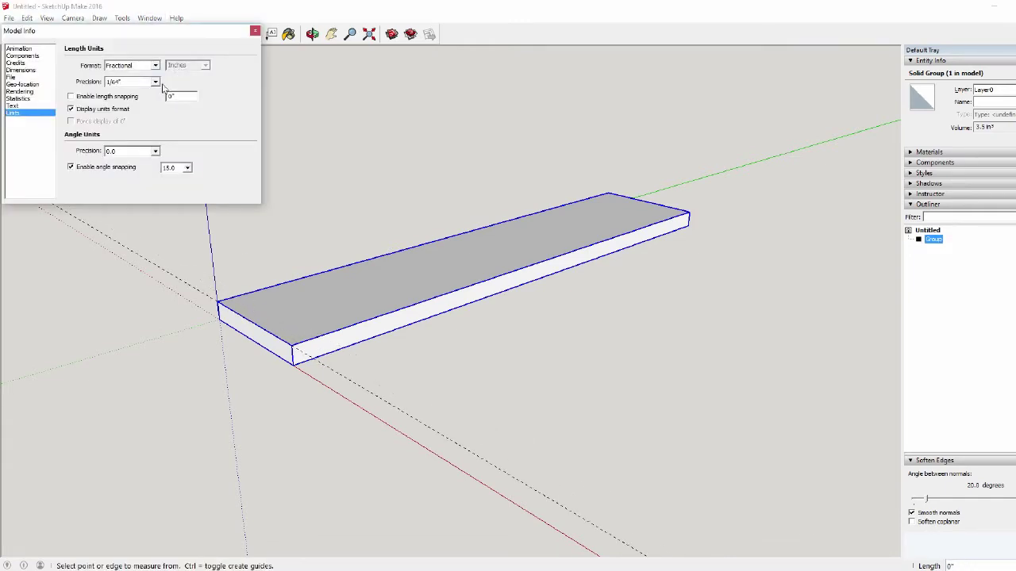
click(155, 82)
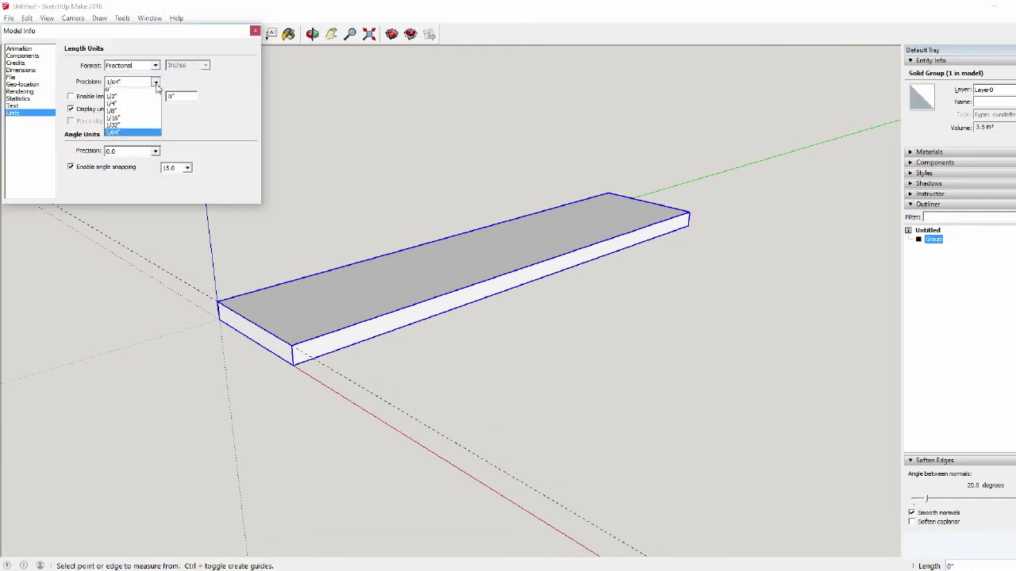
click(134, 121)
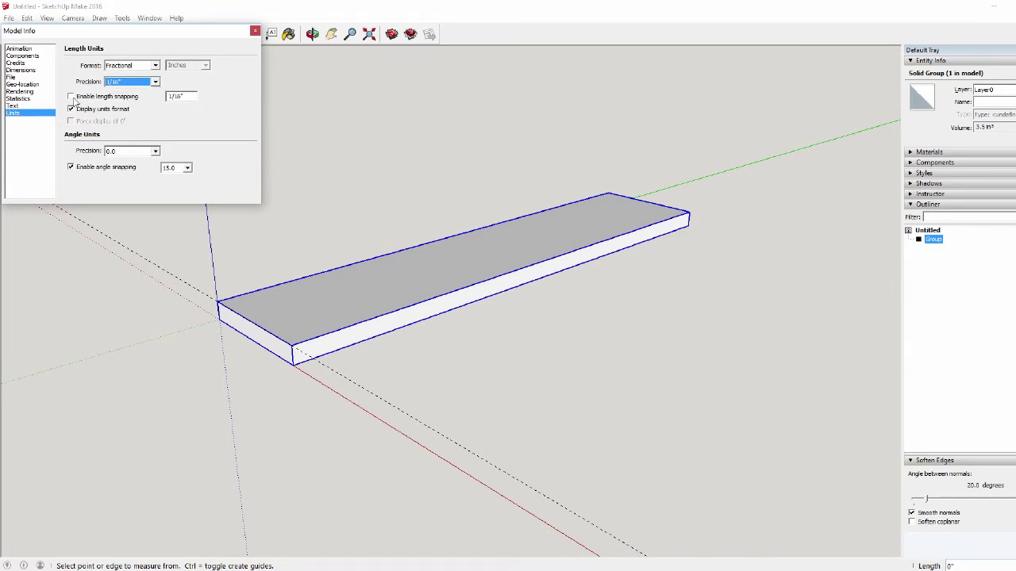
click(71, 97)
click(255, 33)
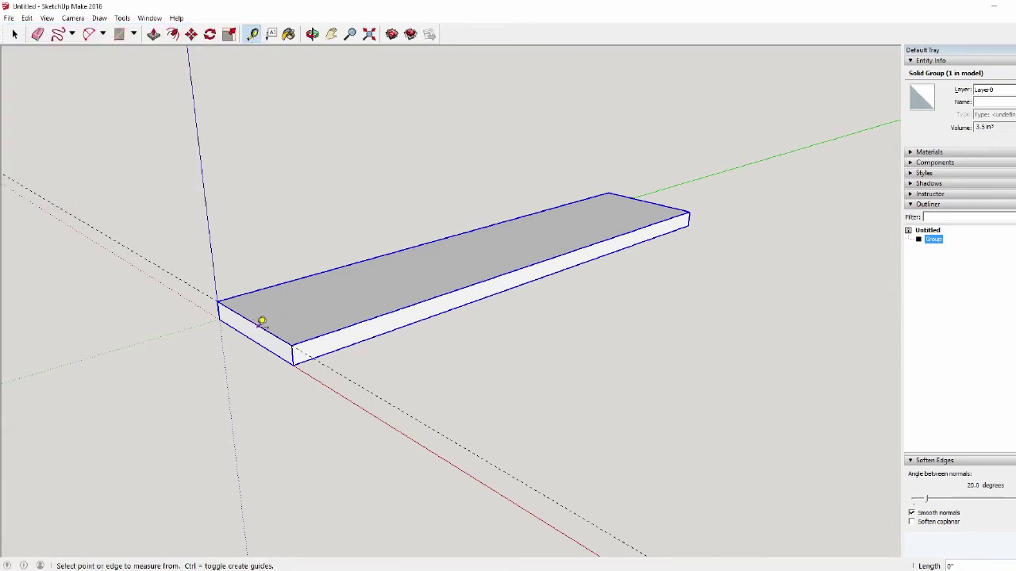
Add two guide lines across the board's top, 5/16 inch and 1/2 inch from the short edge at the origin end
click(252, 319)
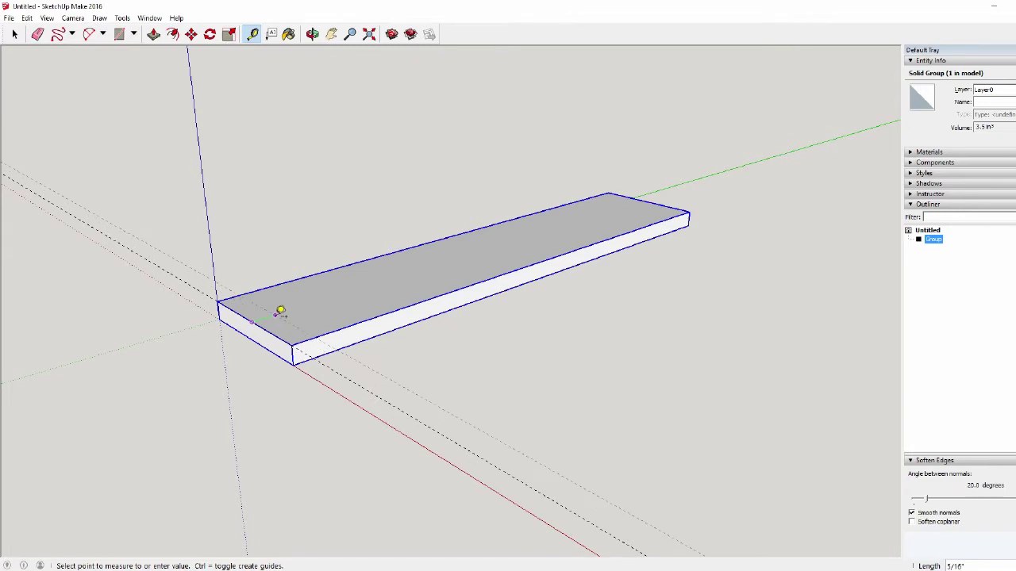
click(281, 310)
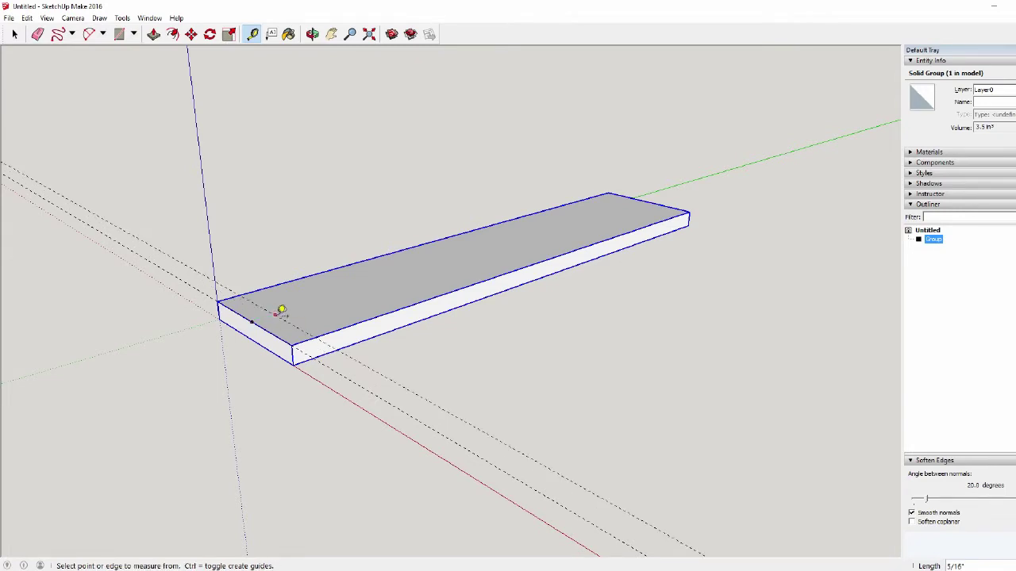
click(292, 309)
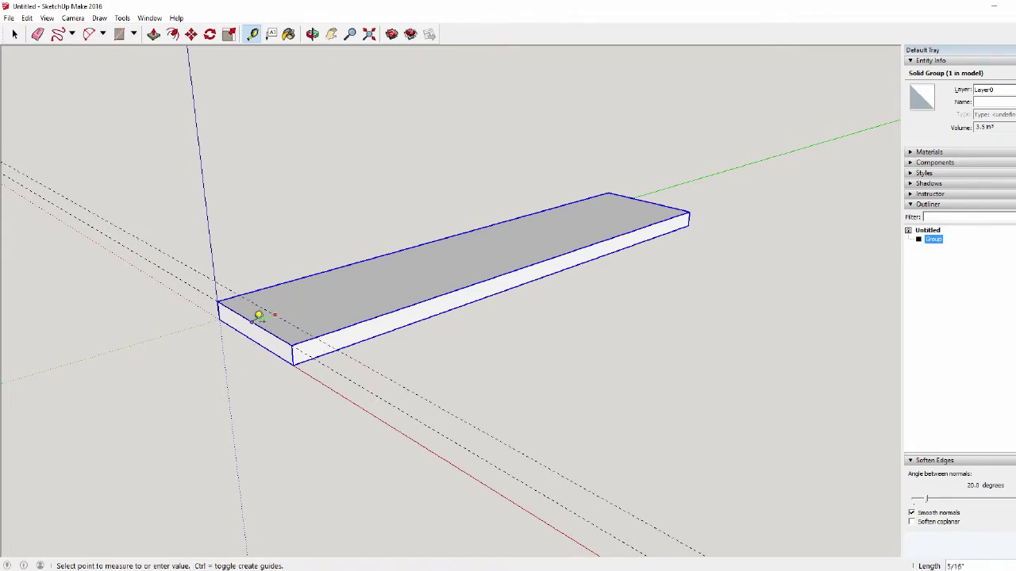
click(253, 322)
click(258, 316)
click(293, 307)
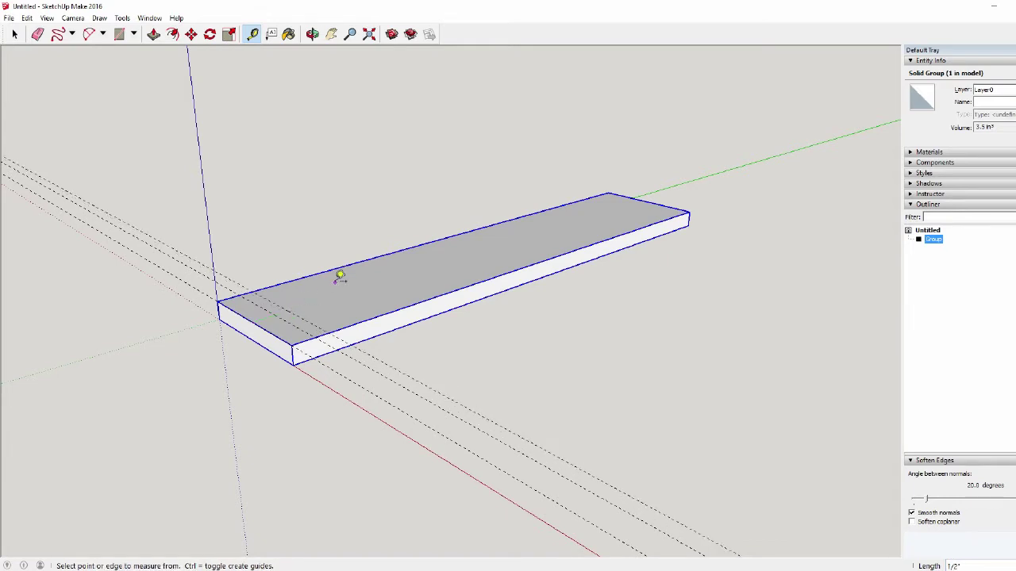
Draw a 3/16 by 1 3/4 inch rectangle between the two guides across the board and extrude it up 1 1/8 inches
click(119, 34)
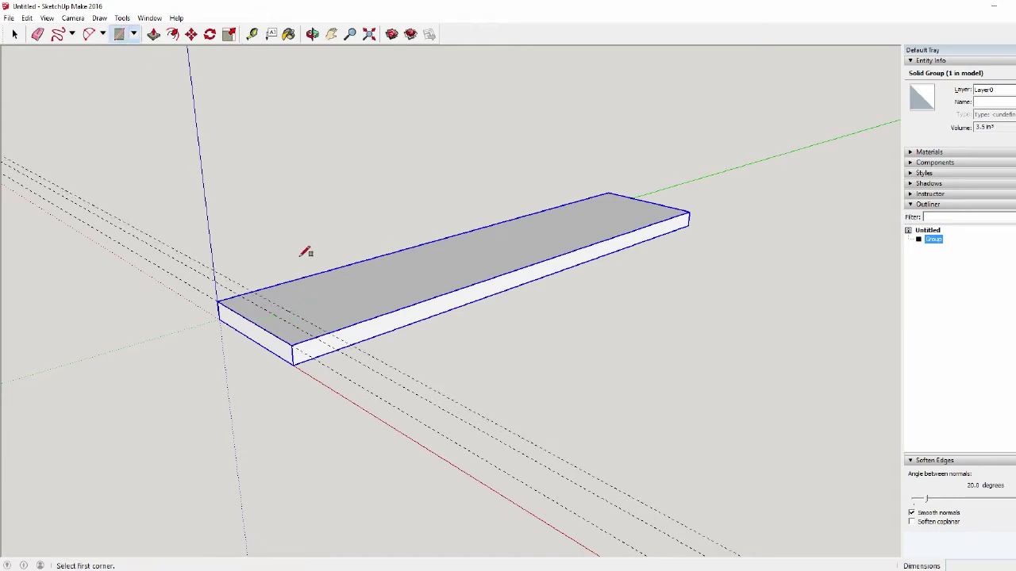
click(240, 296)
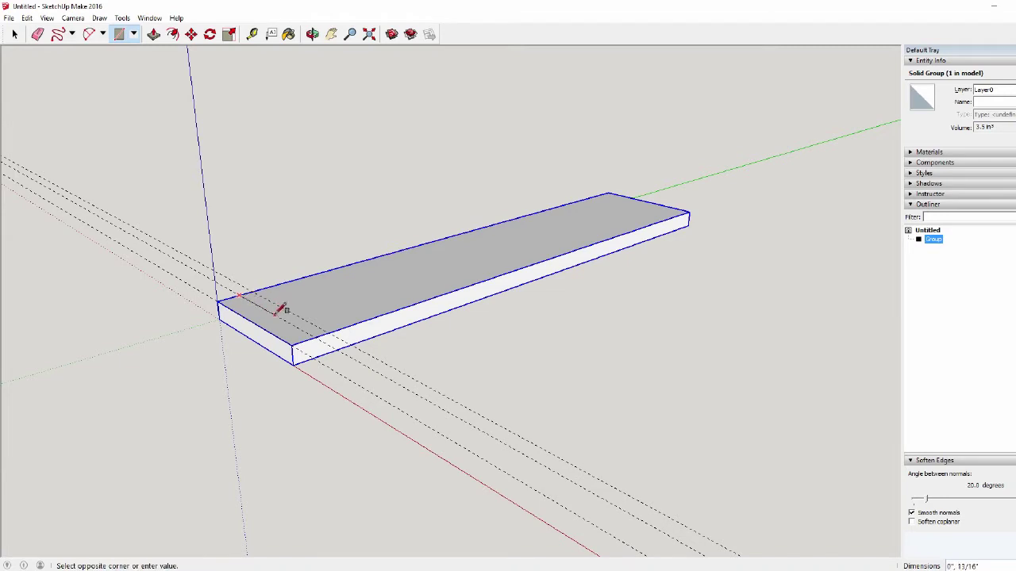
click(338, 327)
click(154, 34)
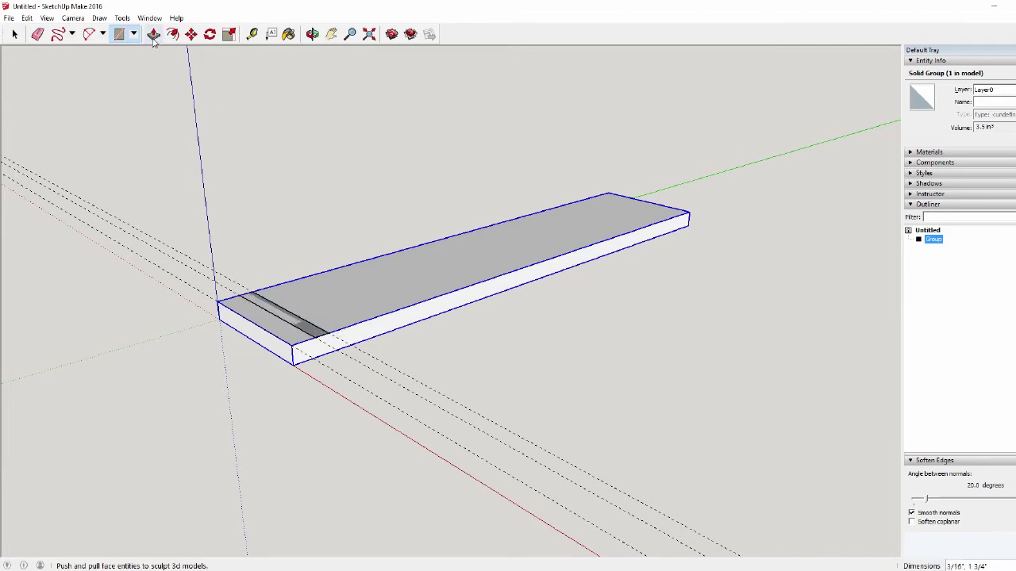
drag(284, 316, 280, 227)
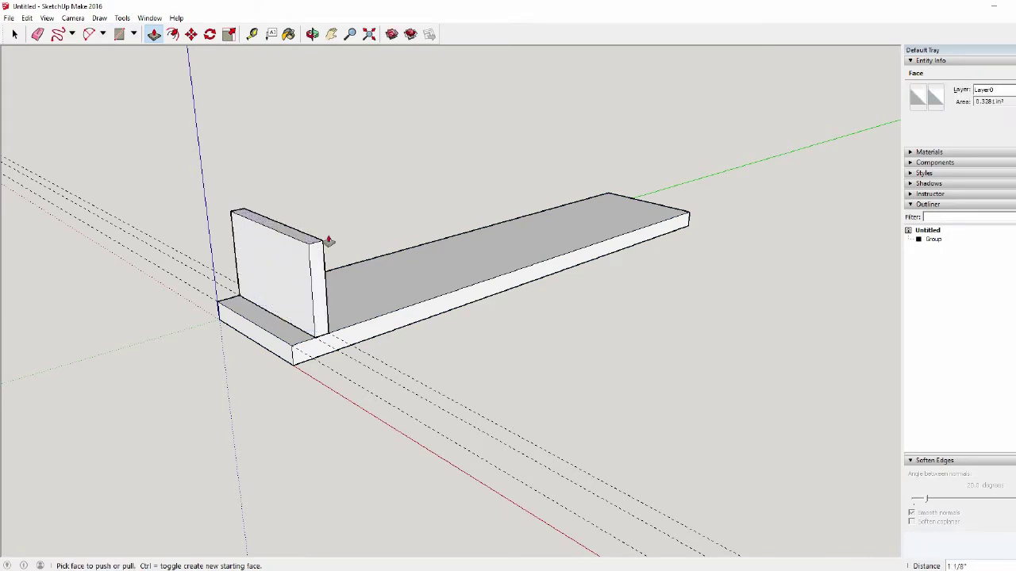
Select the whole upright plate and make it a group
click(14, 34)
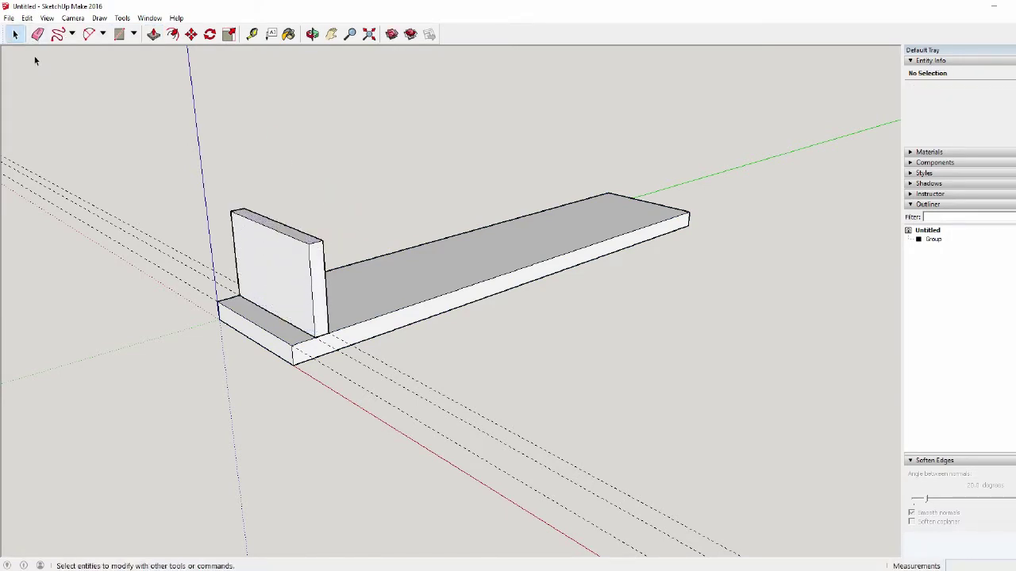
click(266, 233)
double_click(266, 233)
click(266, 234)
right_click(266, 233)
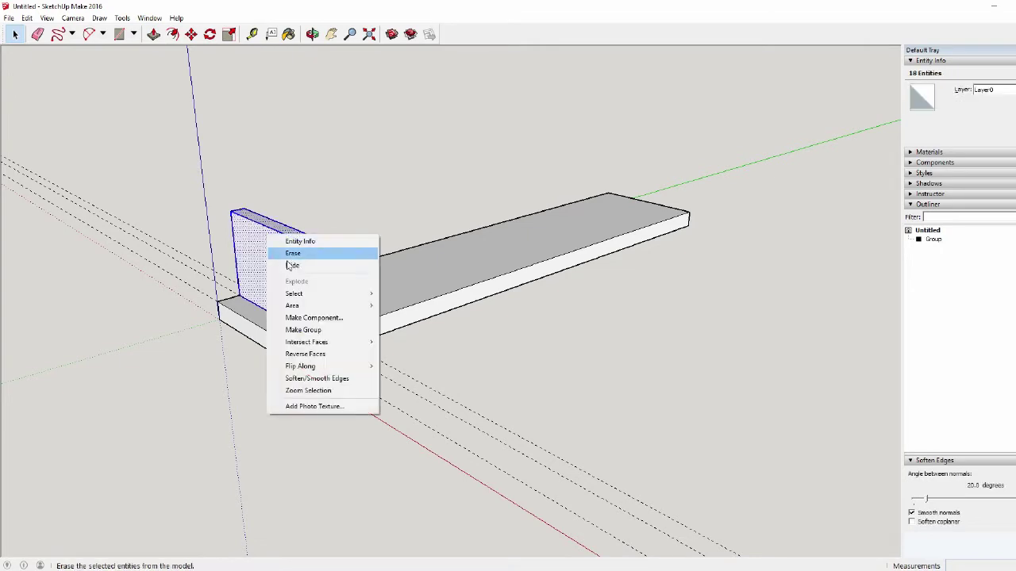
click(323, 330)
Open the upright plate's group and draw a line across the middle of its top face, splitting it into two halves
mouse_move(297, 263)
middle_down()
mouse_move(324, 267)
mouse_move(284, 252)
middle_up()
scroll(283, 249, up, 2)
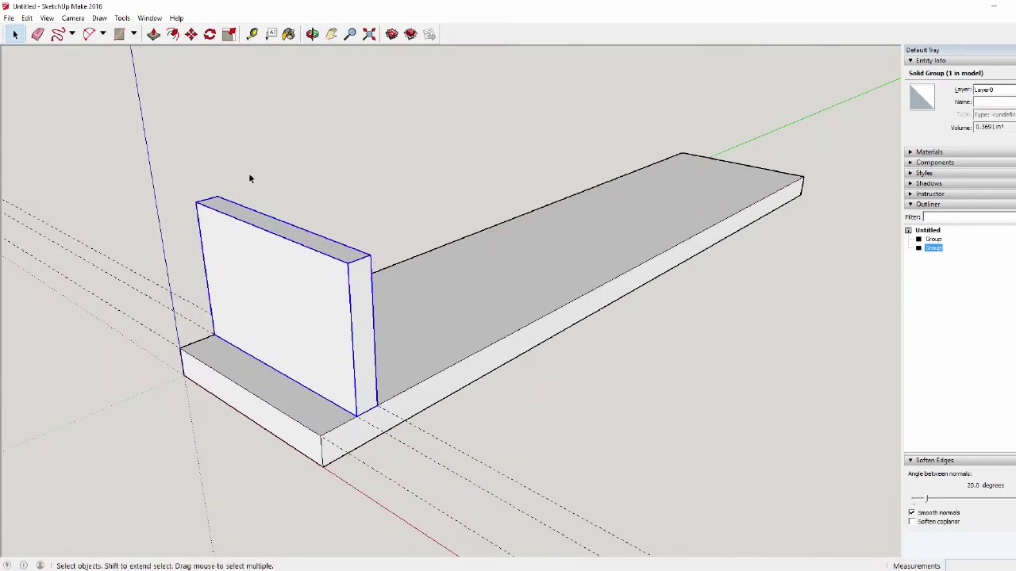
double_click(284, 234)
click(284, 235)
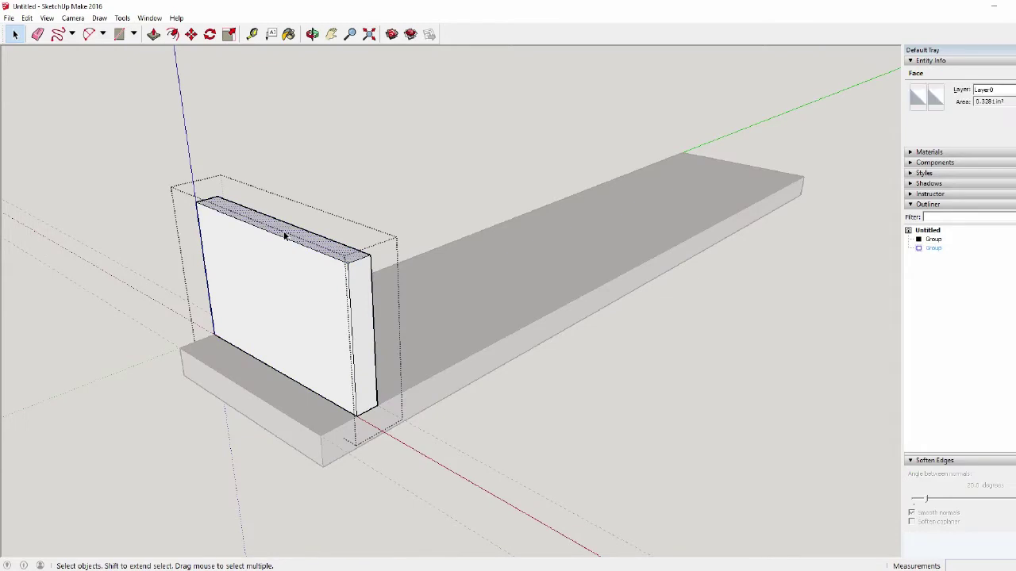
click(72, 33)
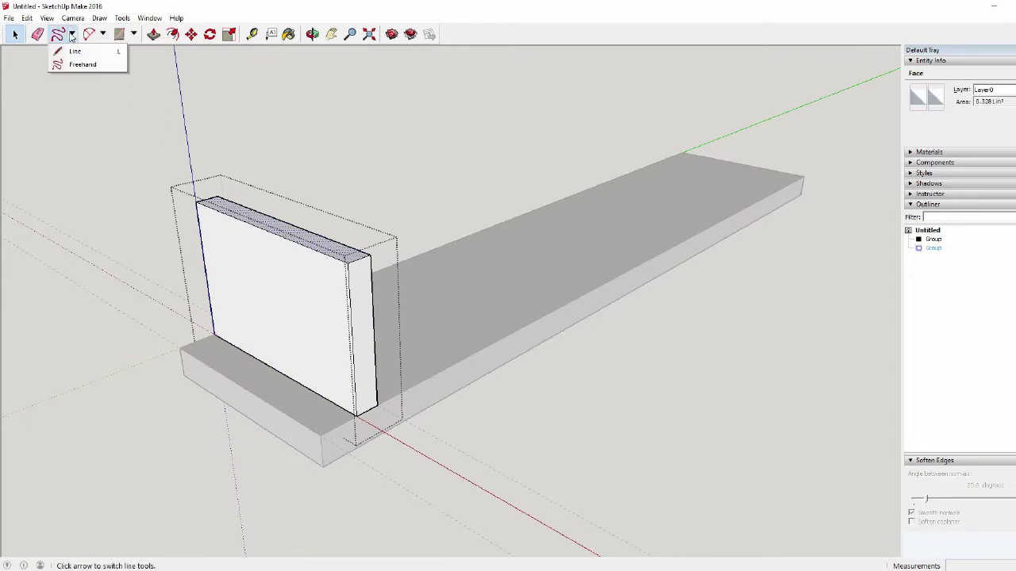
key(l)
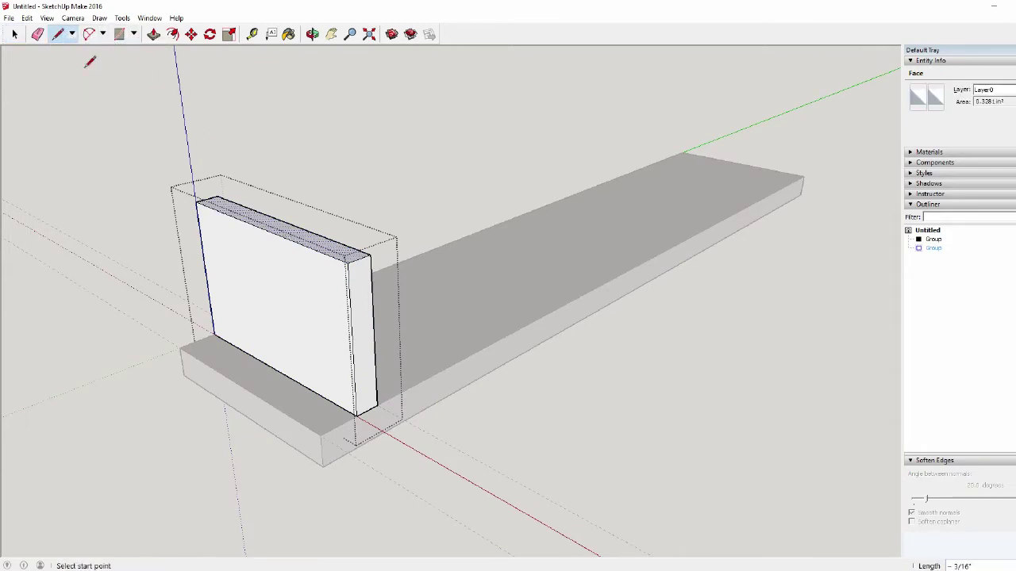
click(264, 230)
click(291, 221)
click(14, 34)
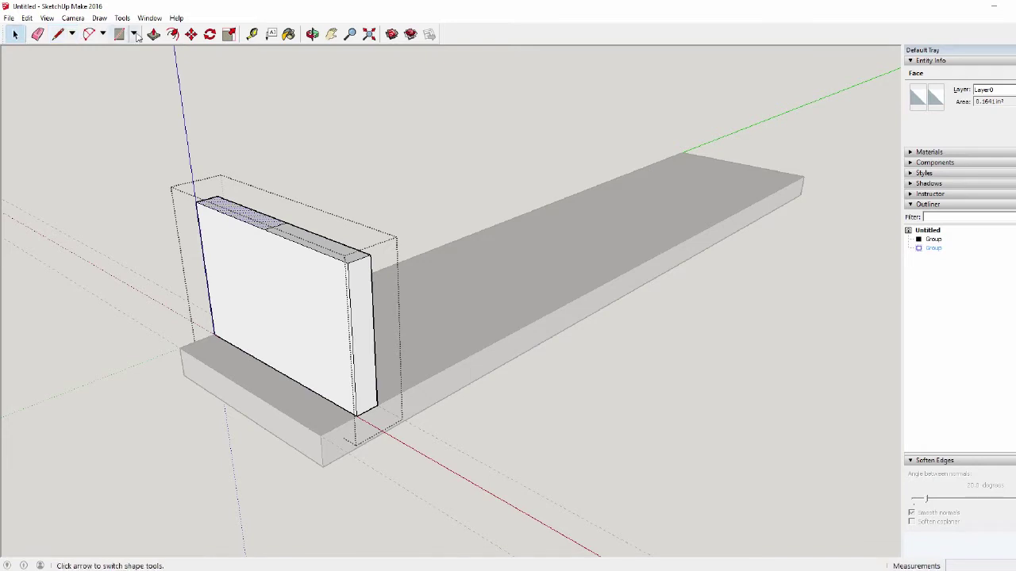
Move the top end edge of the upright plate on the blue-axis side down 1/8 inch to slope that half
middle_drag(269, 272, 526, 173)
drag(244, 200, 266, 223)
middle_drag(308, 231, 232, 261)
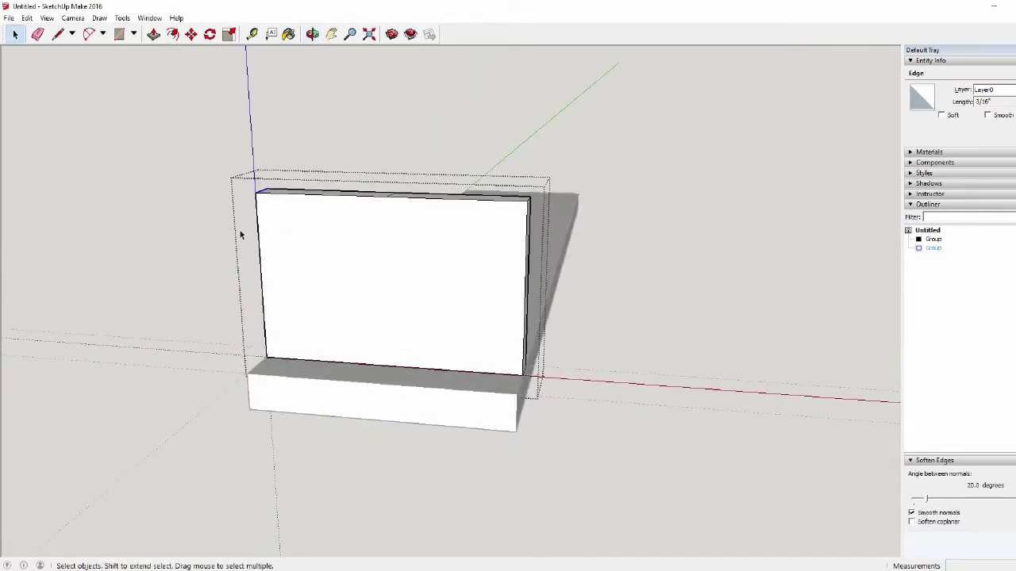
click(191, 33)
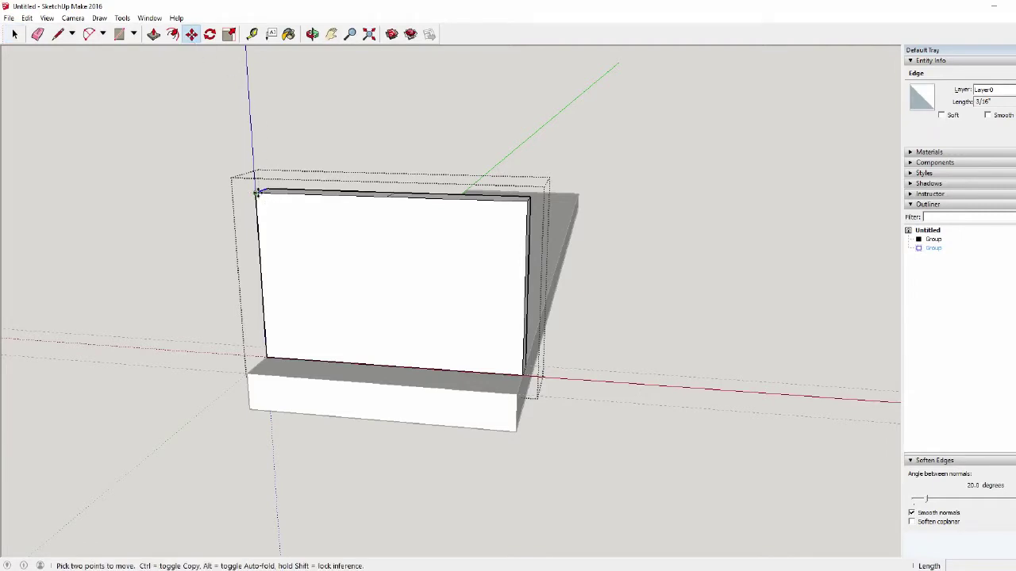
click(254, 193)
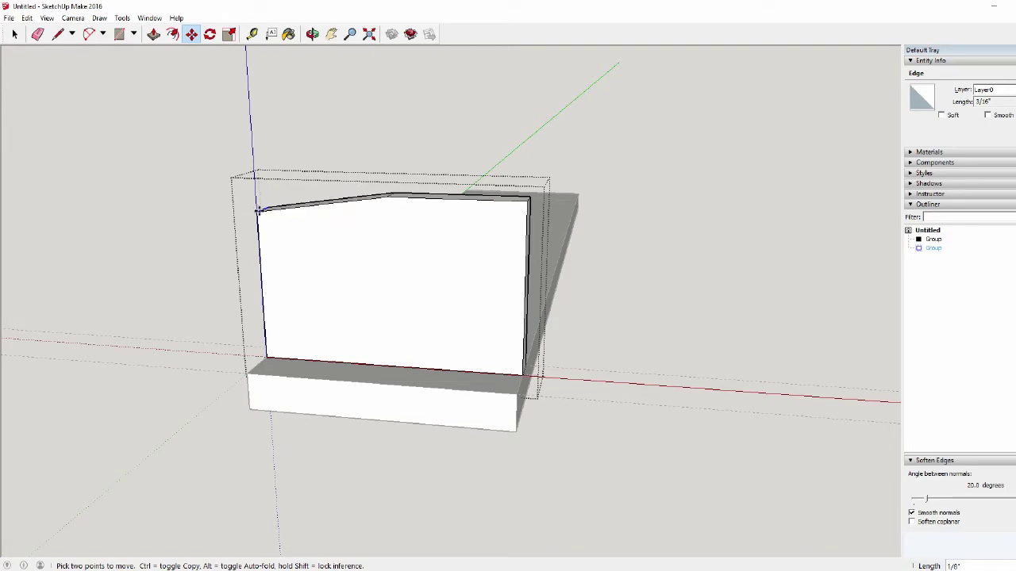
click(255, 210)
click(14, 33)
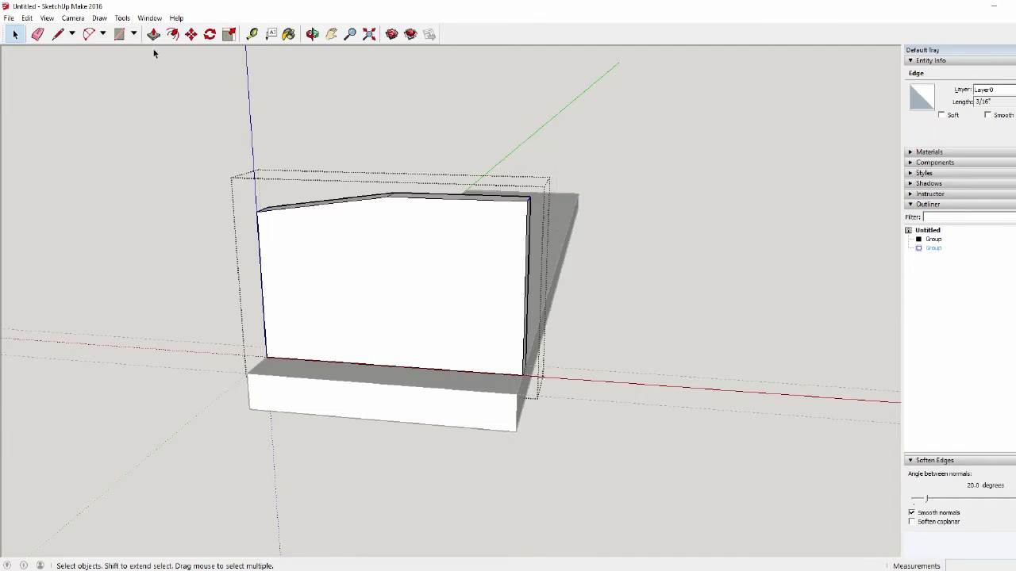
Move the opposite top end edge of the upright plate down 1/8 inch to slope the second half, and close the plate's group
click(190, 34)
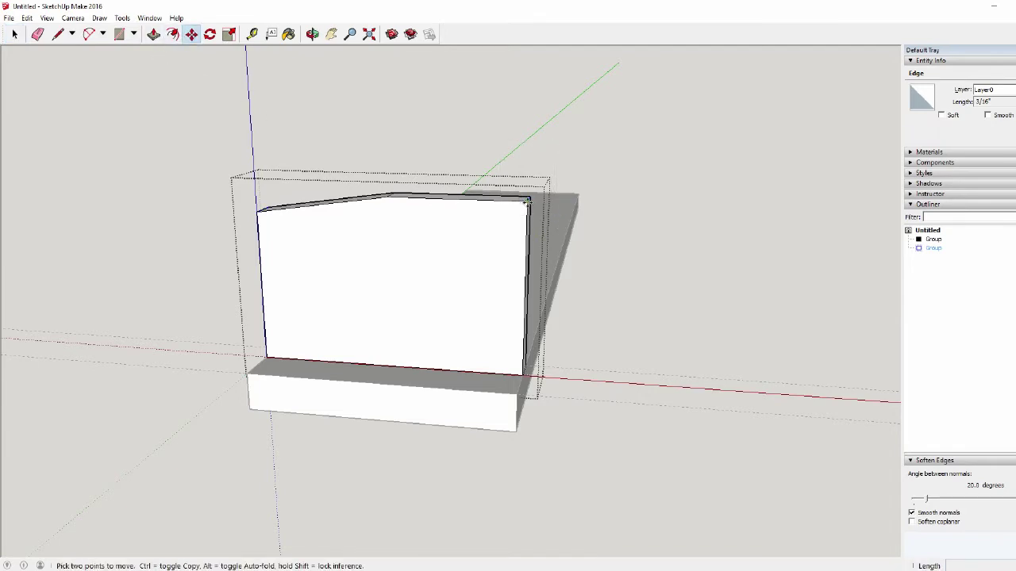
click(527, 202)
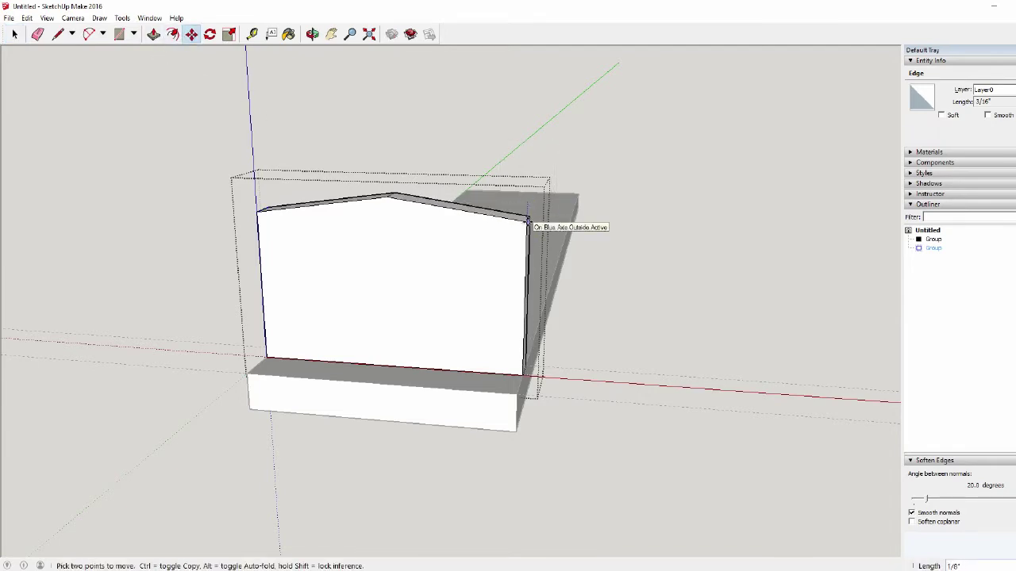
middle_drag(665, 257, 153, 234)
key(space)
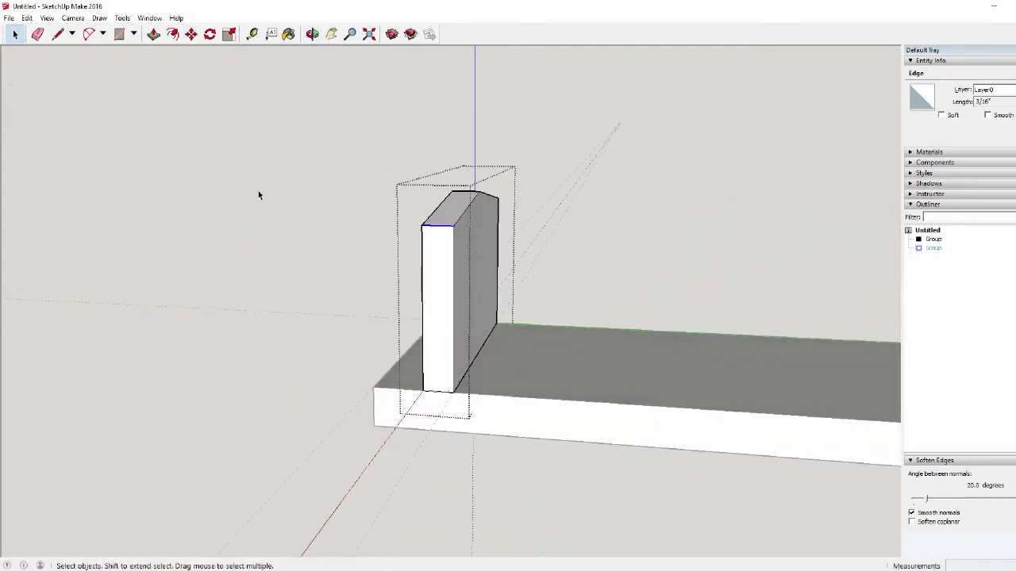
click(259, 195)
Select and delete the four construction guides around the base board and the upright plate
middle_drag(315, 209, 440, 227)
scroll(263, 289, down, 3)
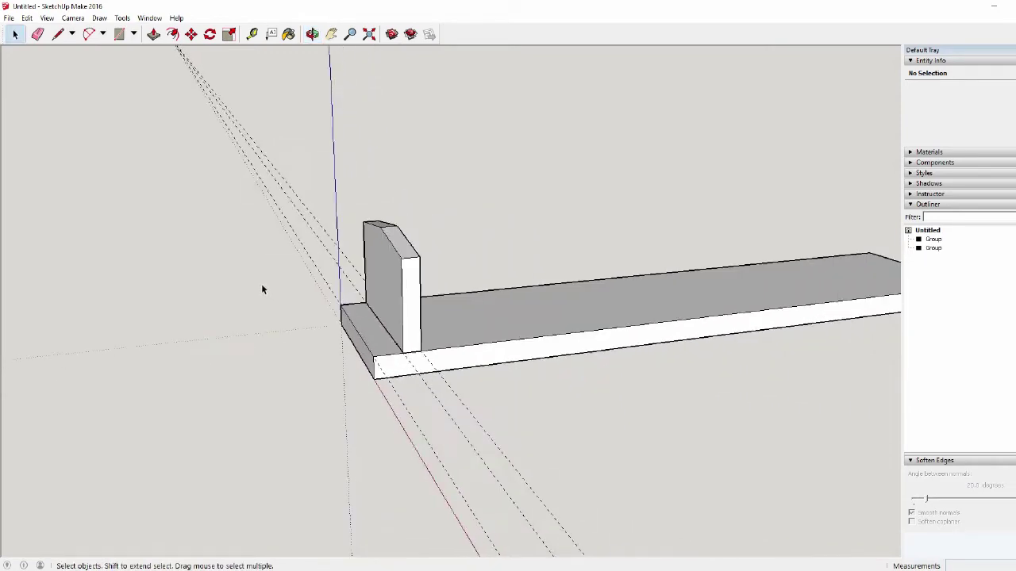
scroll(258, 323, down, 2)
middle_drag(259, 322, 85, 312)
scroll(376, 358, up, 3)
middle_drag(377, 360, 356, 389)
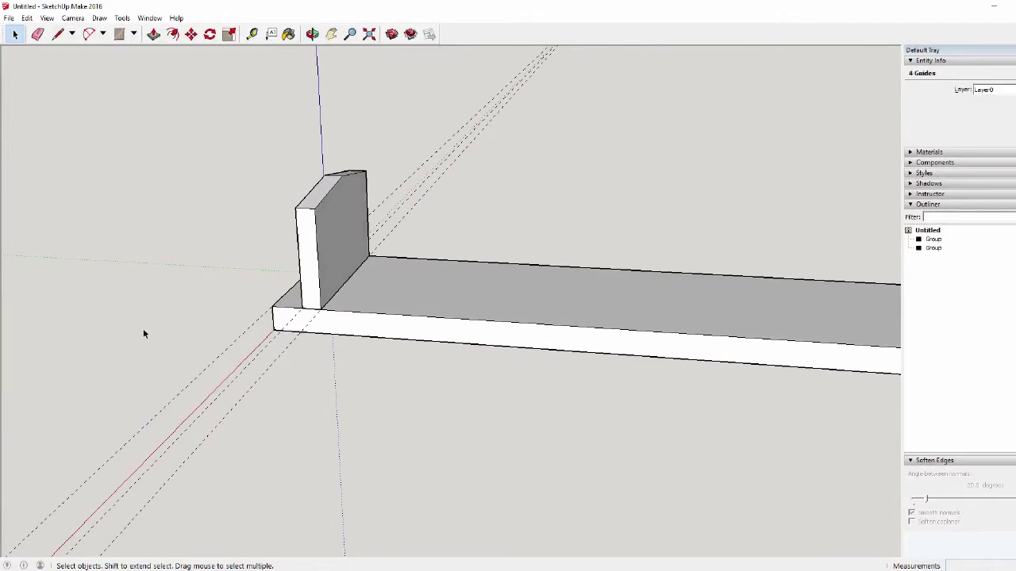
key(Delete)
Place a guide across the base board 1 9/16 inches from the inner bottom edge of the upright plate
click(252, 33)
click(347, 280)
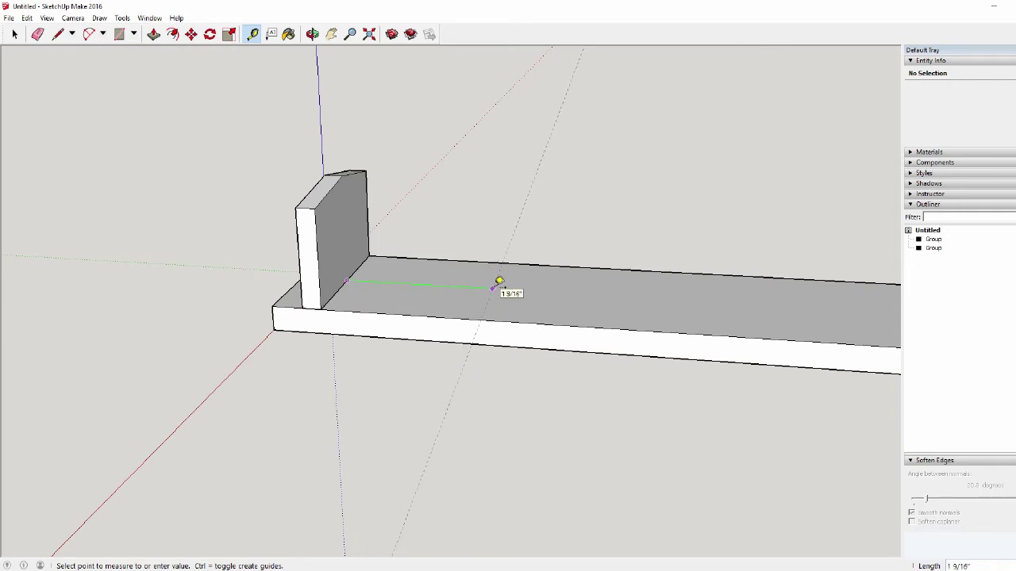
click(499, 281)
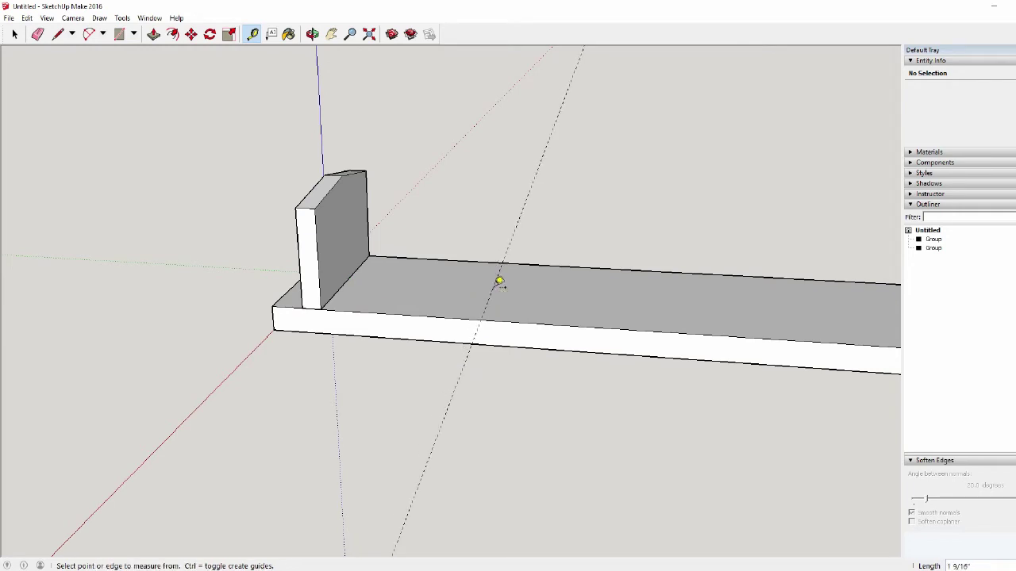
Draw a 1 3/4 by 1 9/16 inch rectangle on the board between the upright plate and the guide and extrude it up 1 inch
click(119, 33)
click(322, 308)
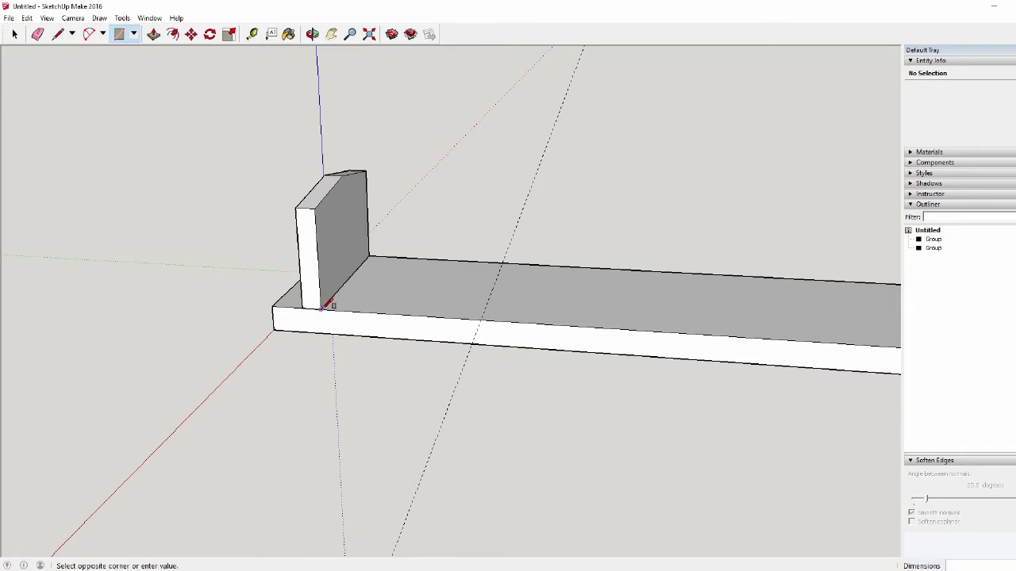
click(506, 261)
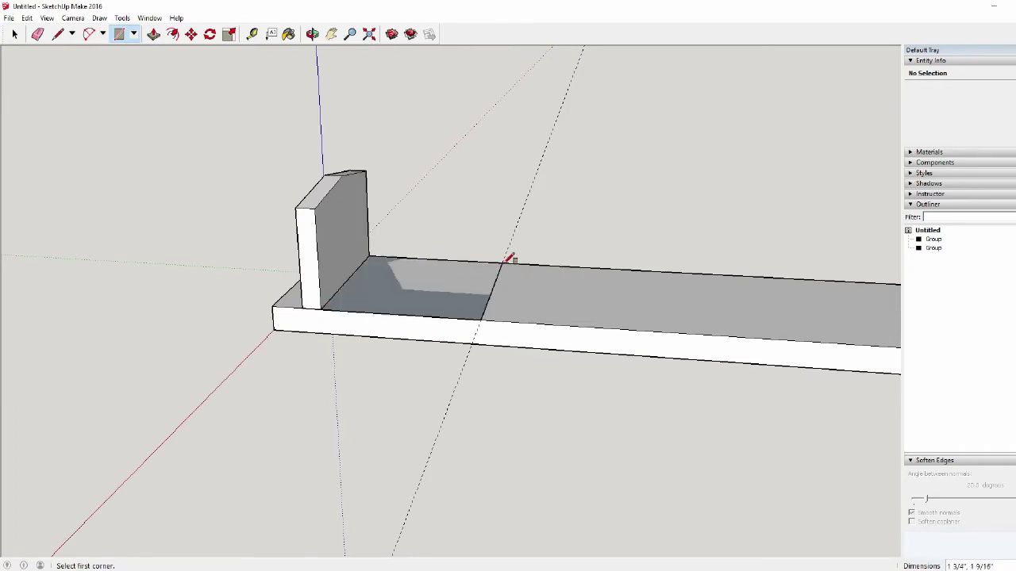
click(153, 33)
click(419, 285)
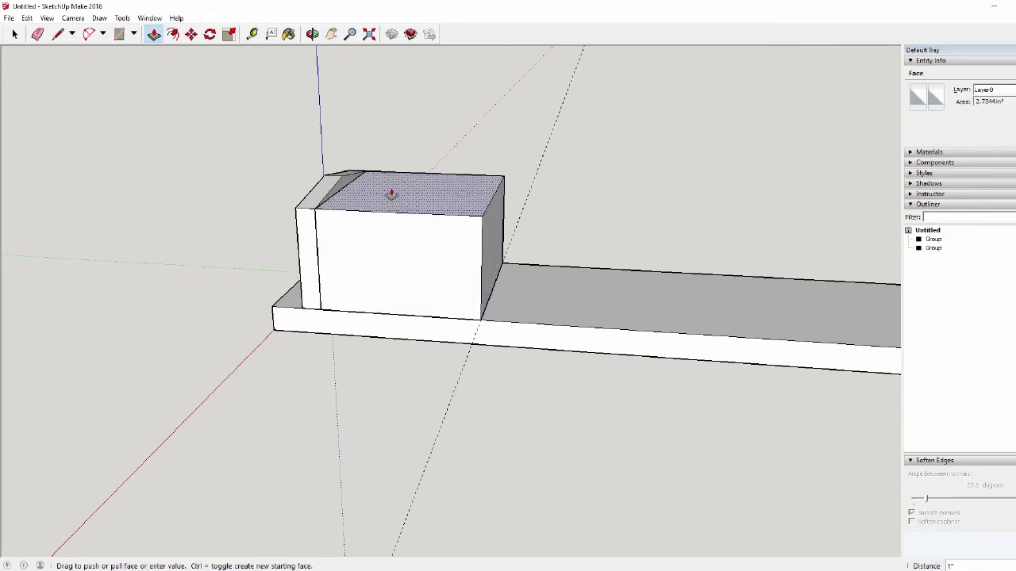
click(391, 193)
Make the whole extruded block a group and open that group for editing
key(space)
triple_click(390, 198)
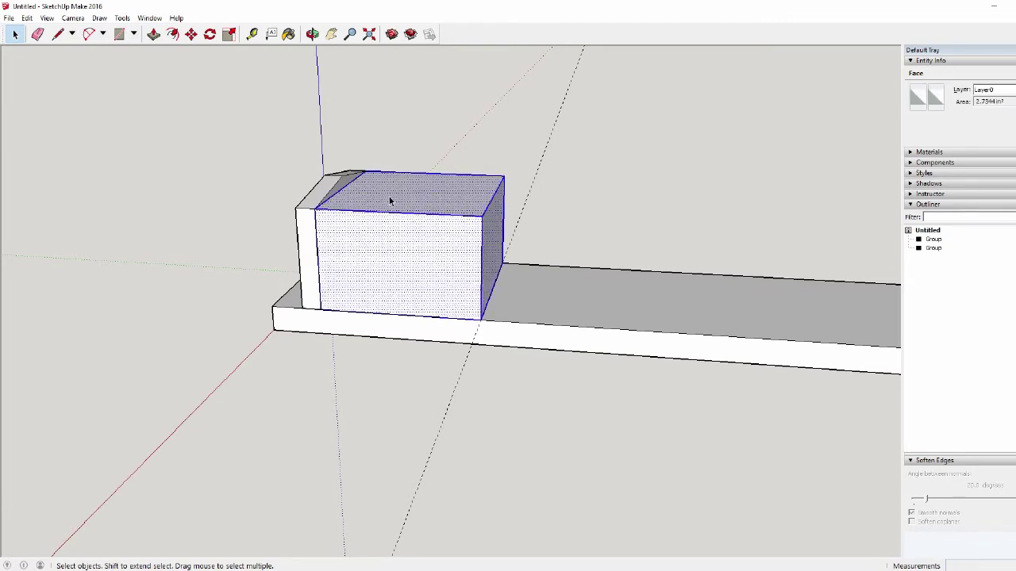
right_click(390, 199)
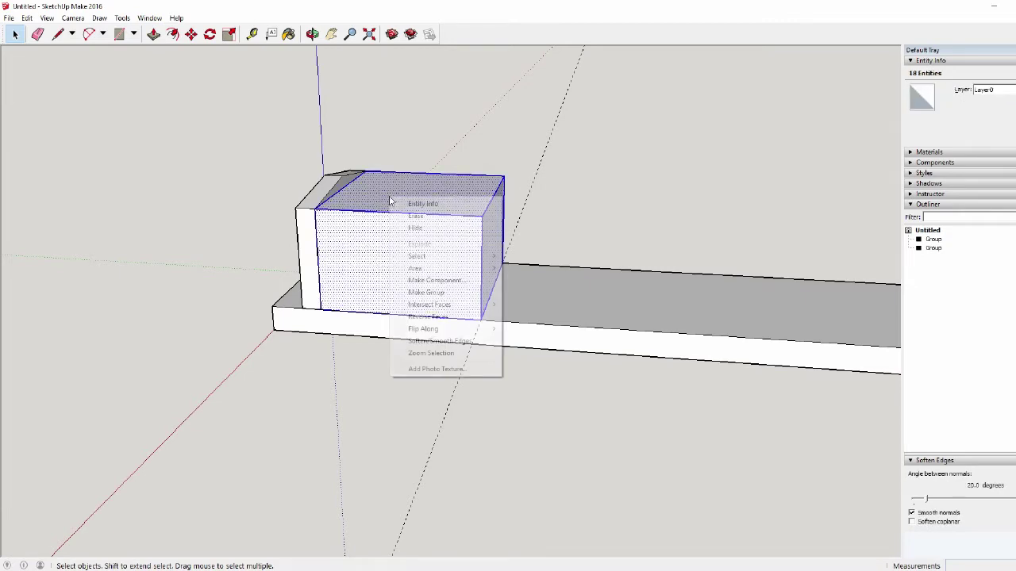
click(426, 292)
middle_drag(634, 247, 234, 183)
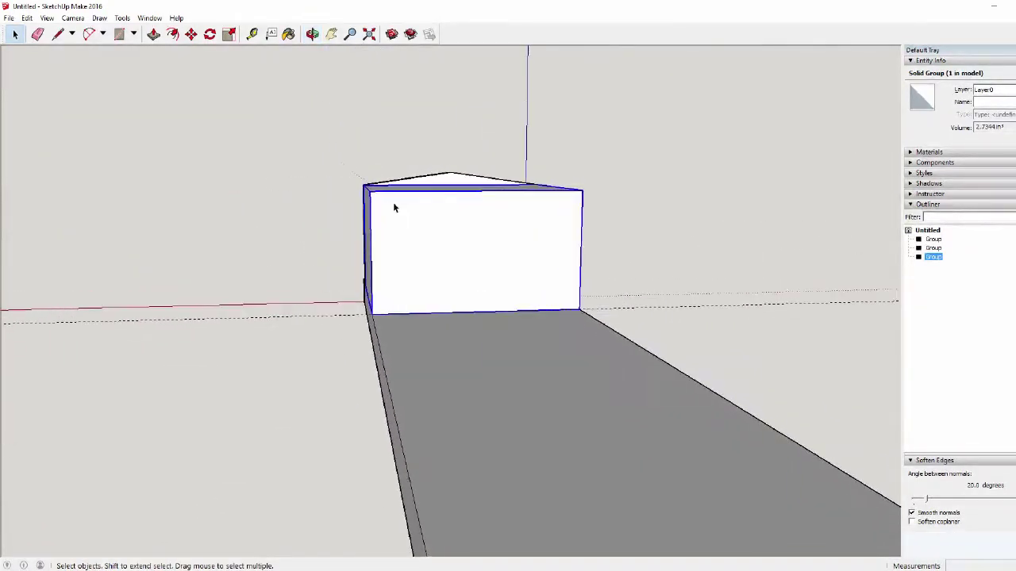
scroll(369, 199, up, 3)
drag(282, 151, 380, 217)
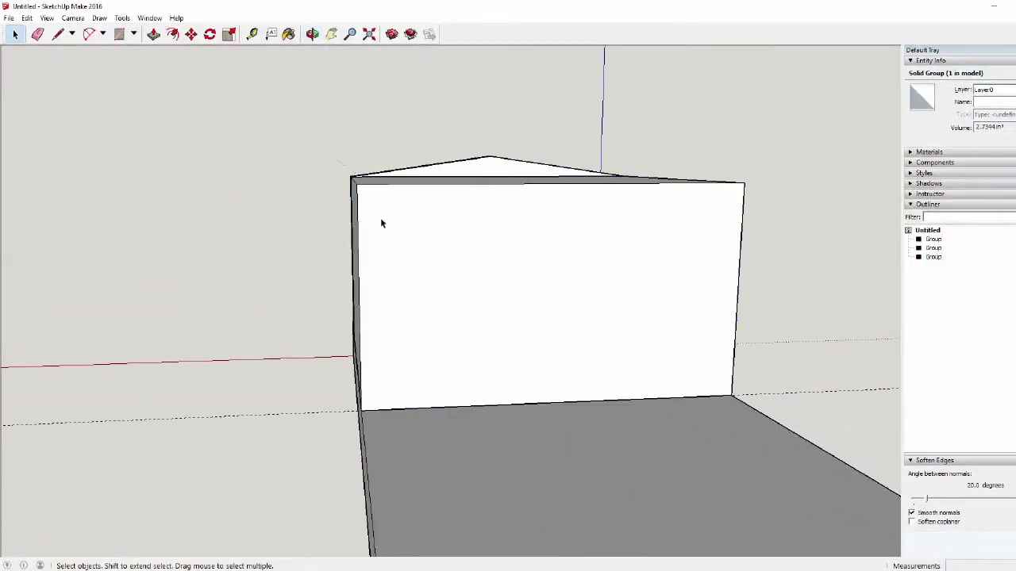
double_click(469, 258)
click(469, 258)
Try lowering the block's top side edge on the red-axis side by 1/8 inch, and undo the move
drag(319, 154, 386, 215)
click(190, 34)
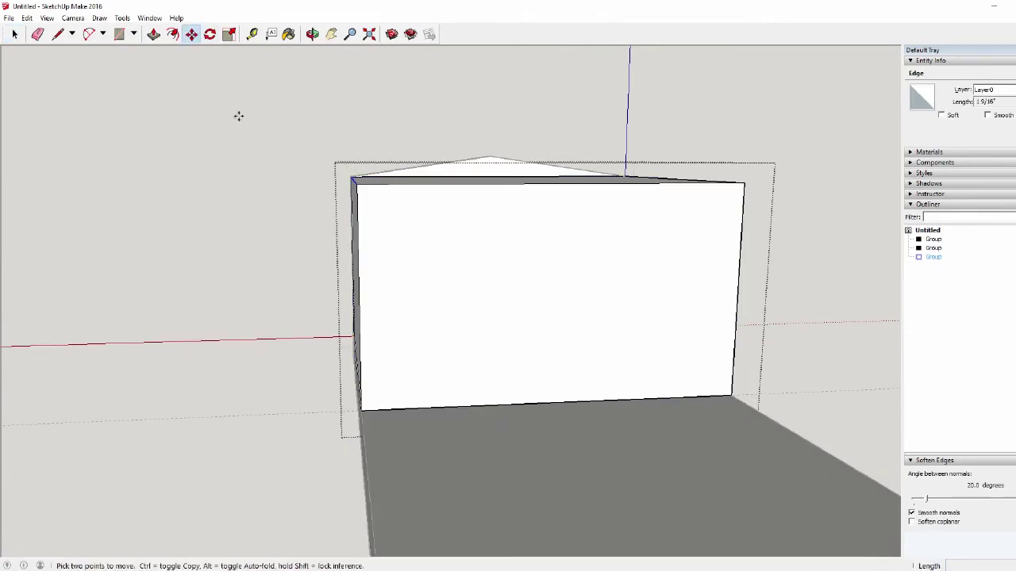
click(358, 186)
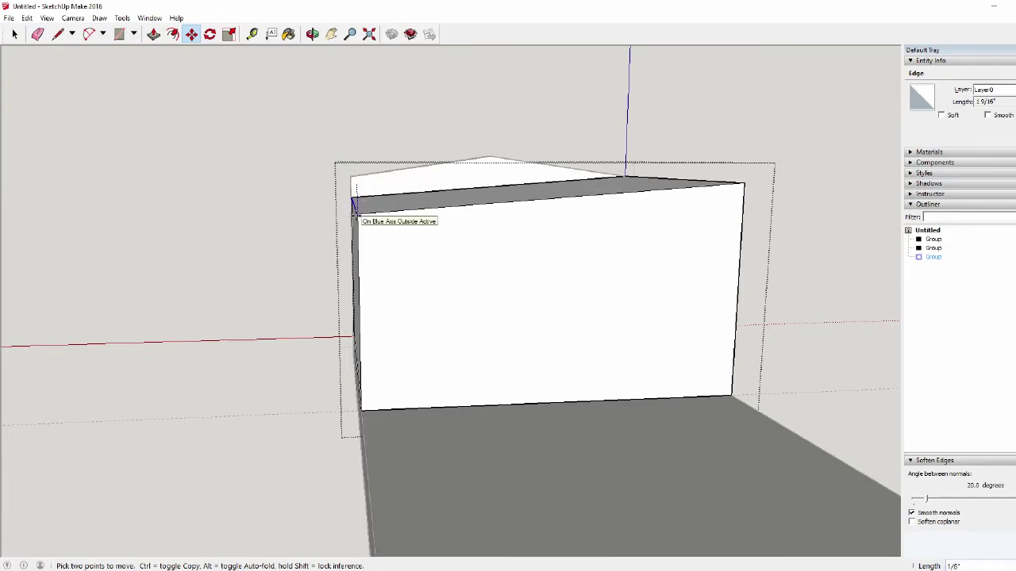
click(356, 214)
key(ctrl+z)
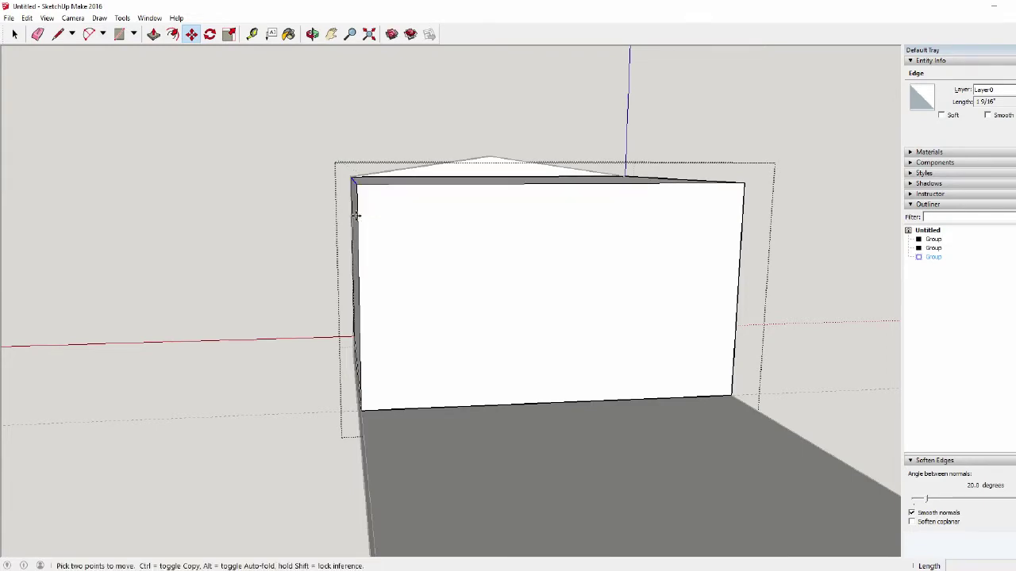
Draw a lengthwise line across the middle of the block's top face from midpoint to midpoint, splitting it into two halves
middle_drag(404, 227, 563, 231)
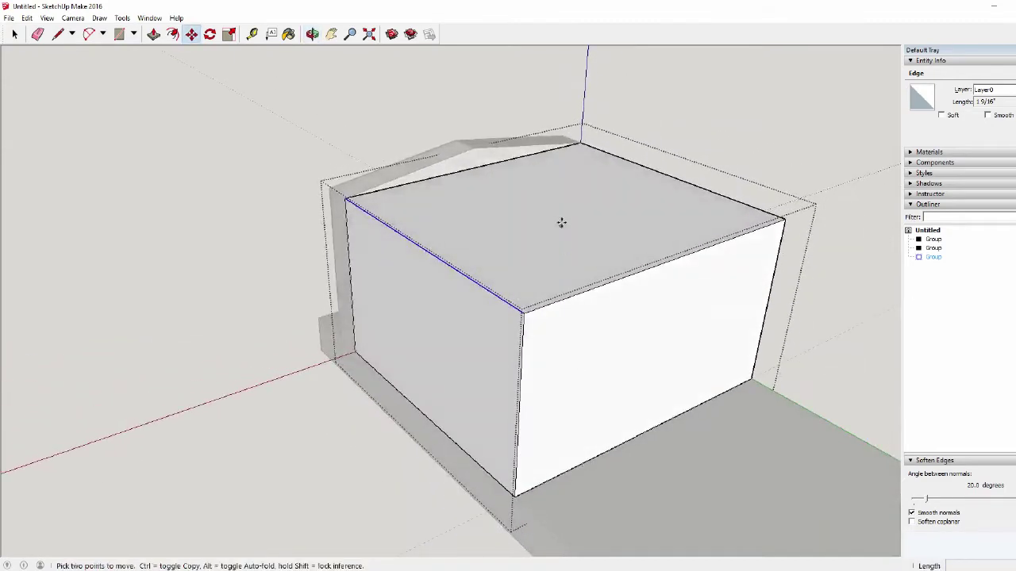
click(14, 34)
click(533, 222)
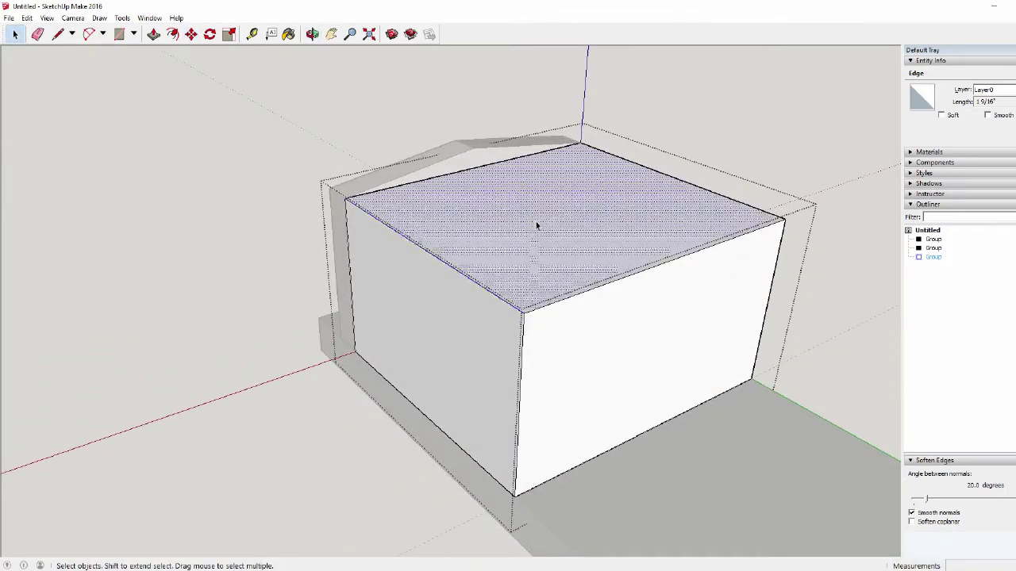
click(60, 36)
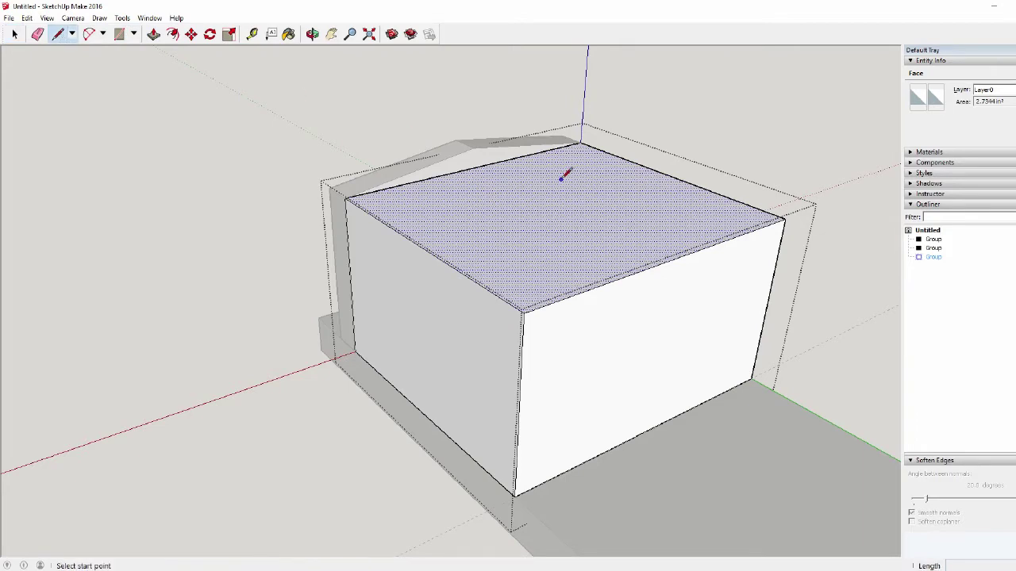
click(473, 169)
click(671, 259)
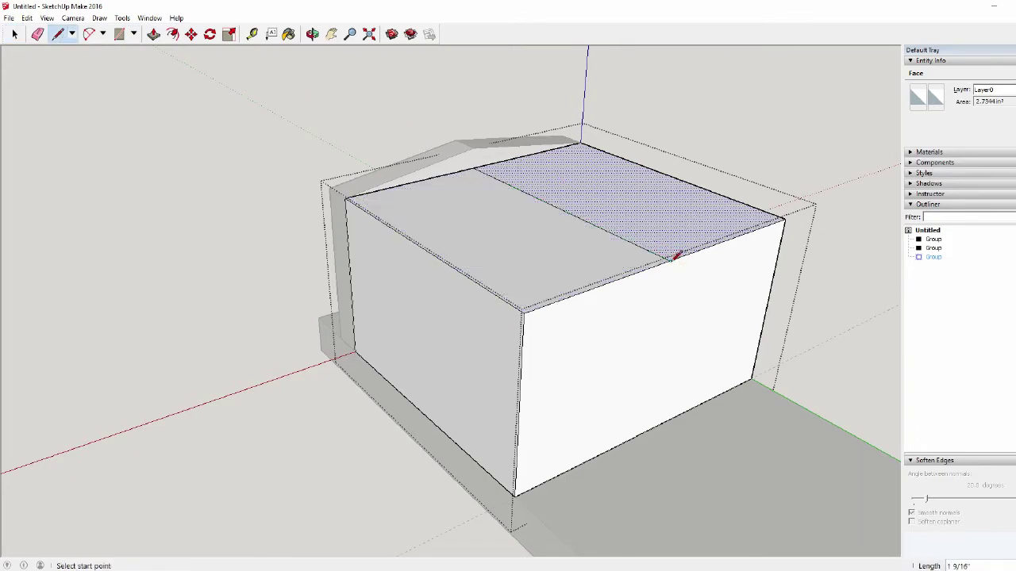
key(space)
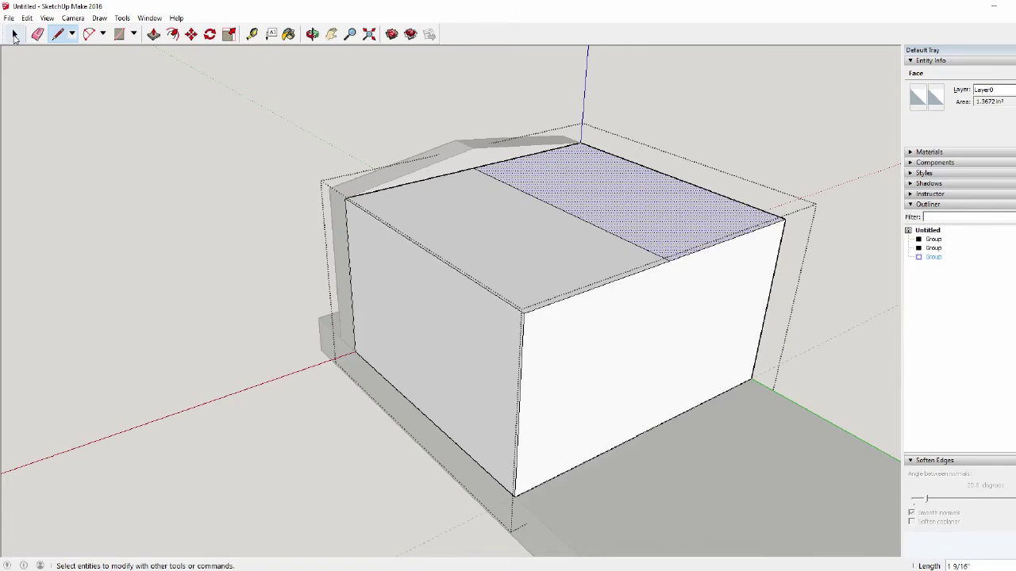
Select both outer top side edges of the block, move them down together to slope both halves, and close the block's group
middle_drag(202, 209, 65, 110)
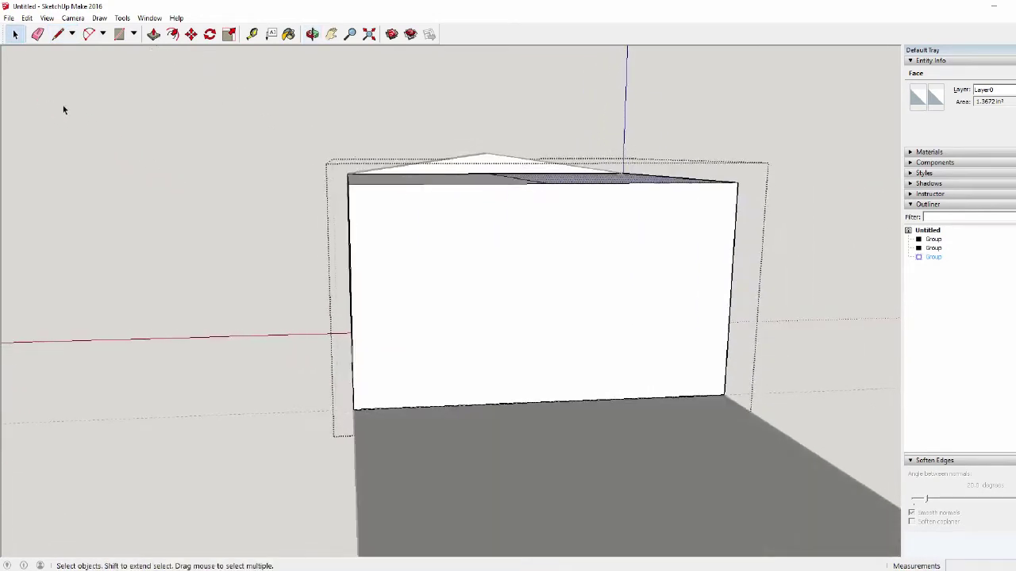
triple_click(376, 225)
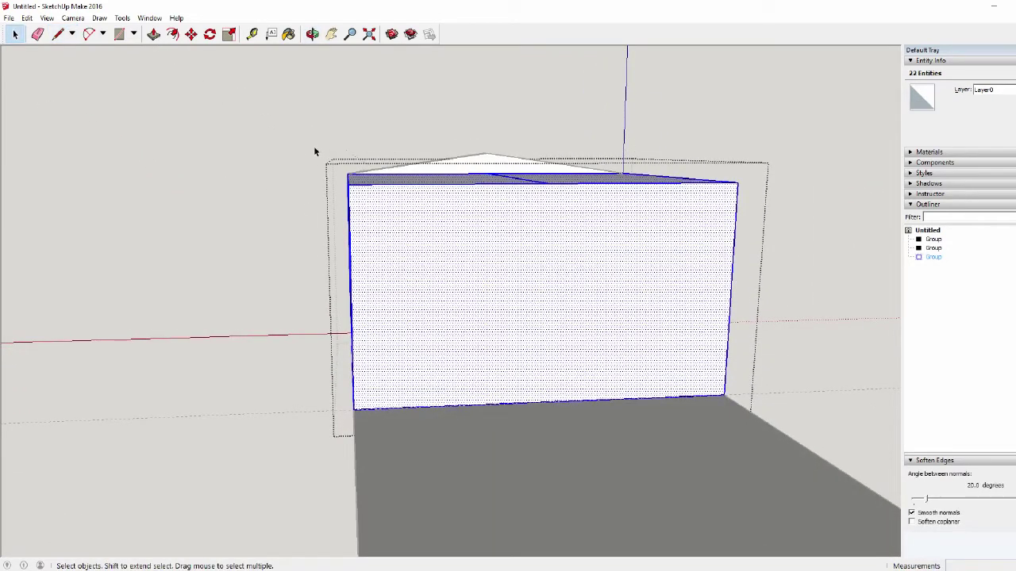
click(769, 155)
middle_drag(794, 231, 704, 213)
middle_drag(681, 210, 675, 213)
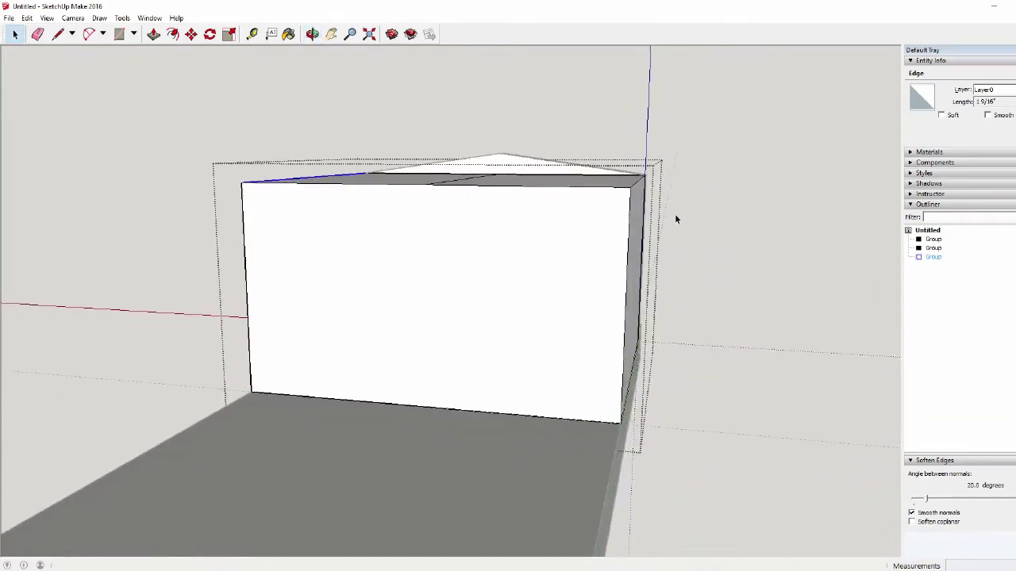
drag(597, 131, 688, 219)
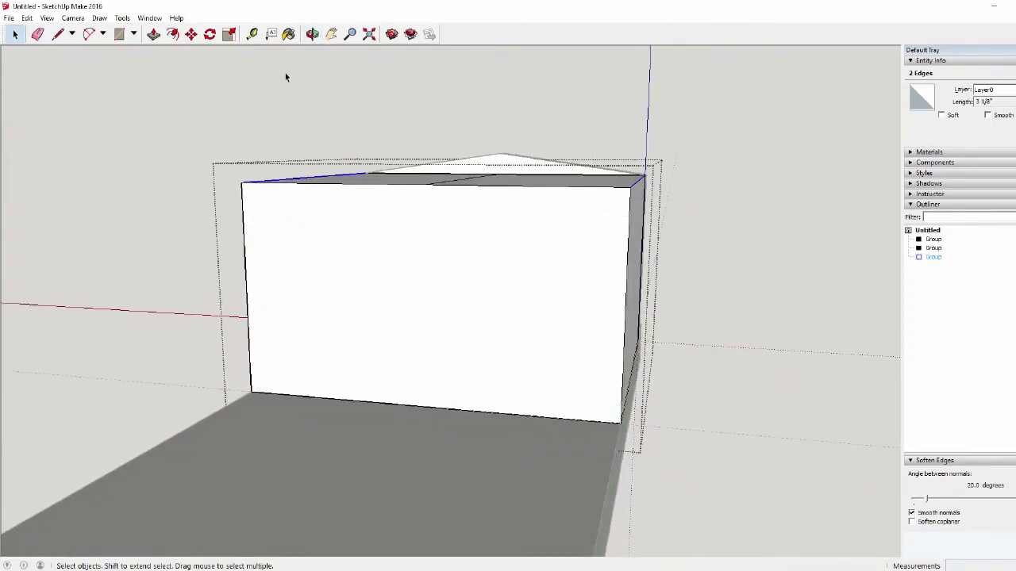
click(191, 33)
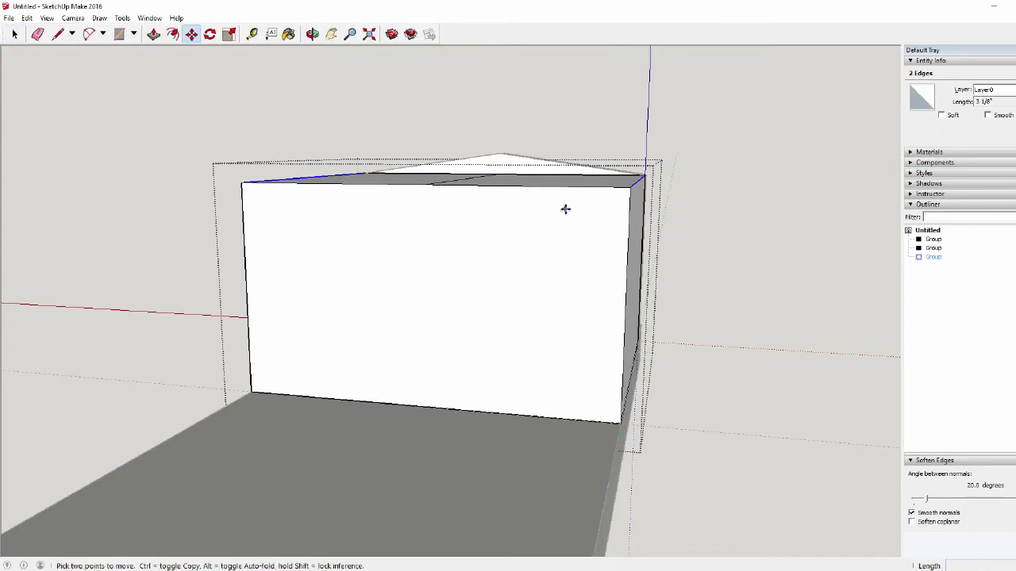
click(631, 188)
middle_drag(714, 207, 418, 247)
middle_drag(316, 223, 461, 261)
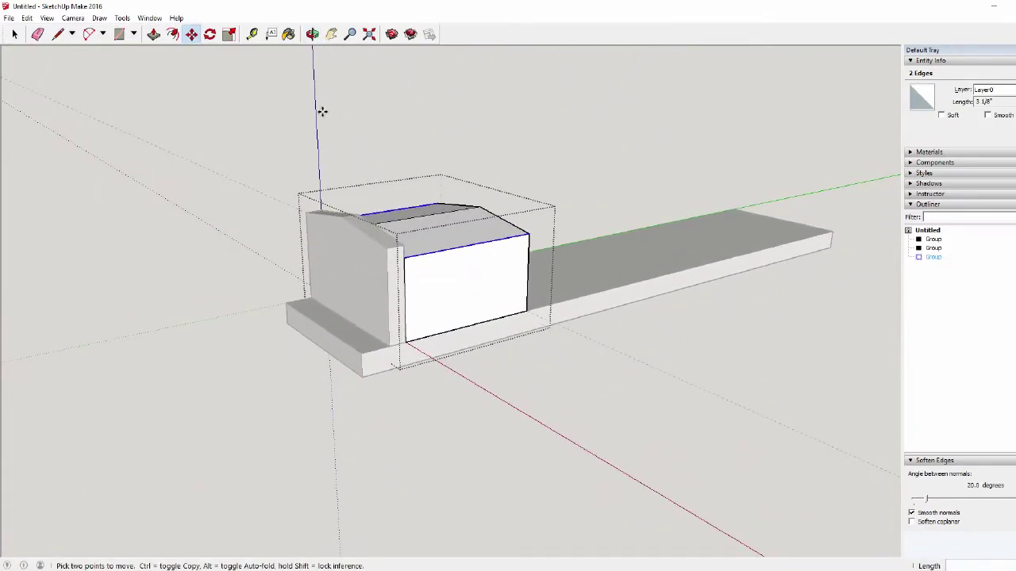
click(14, 34)
middle_drag(292, 166, 286, 186)
click(285, 186)
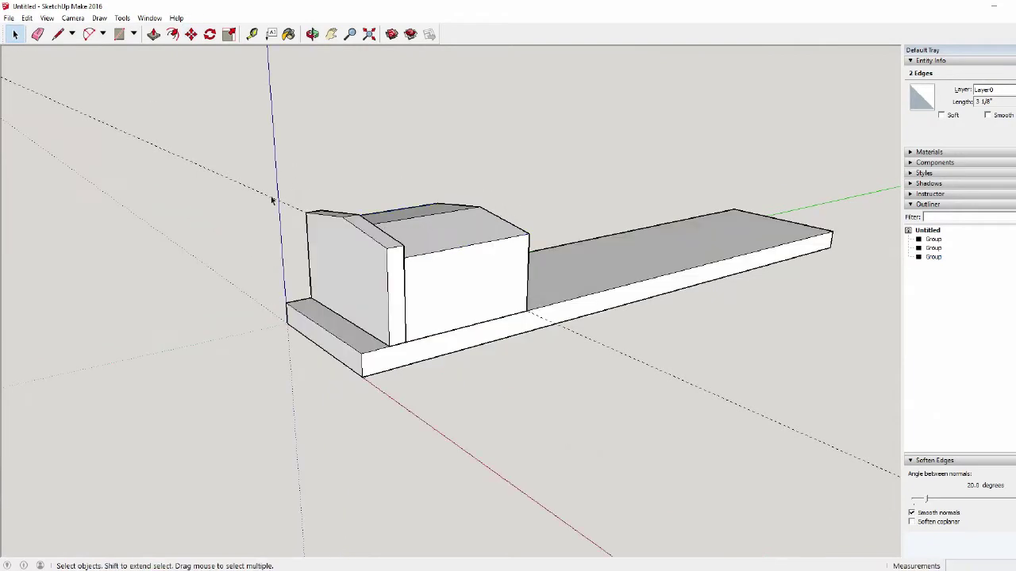
Select and delete the remaining guide running across the board at the block's end
click(286, 185)
click(170, 140)
key(Delete)
Place a guide across the base board 3/16 inch from the bottom edge of the block's free end
middle_drag(559, 155, 532, 343)
scroll(532, 344, up, 2)
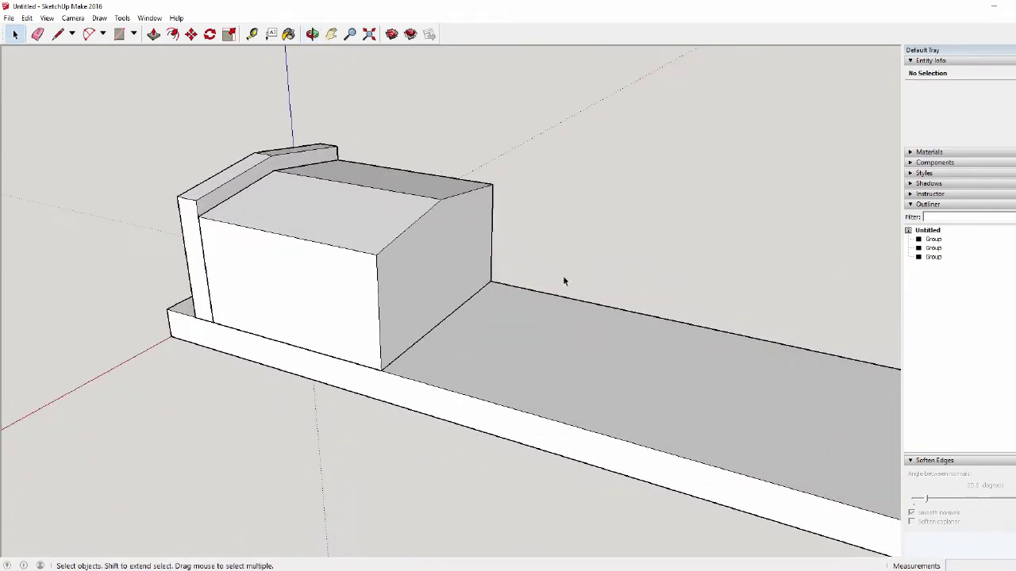
click(251, 33)
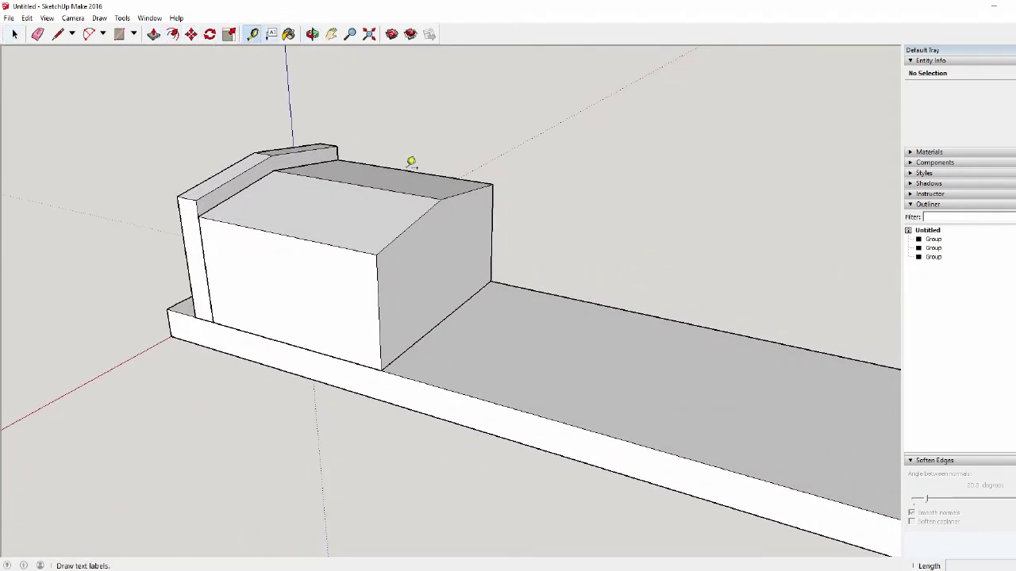
click(450, 319)
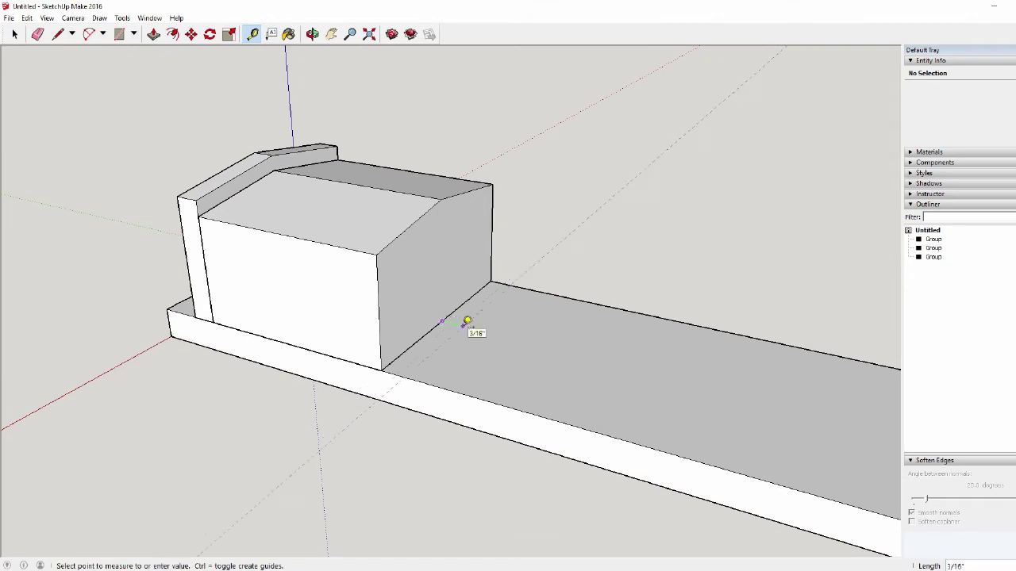
click(469, 322)
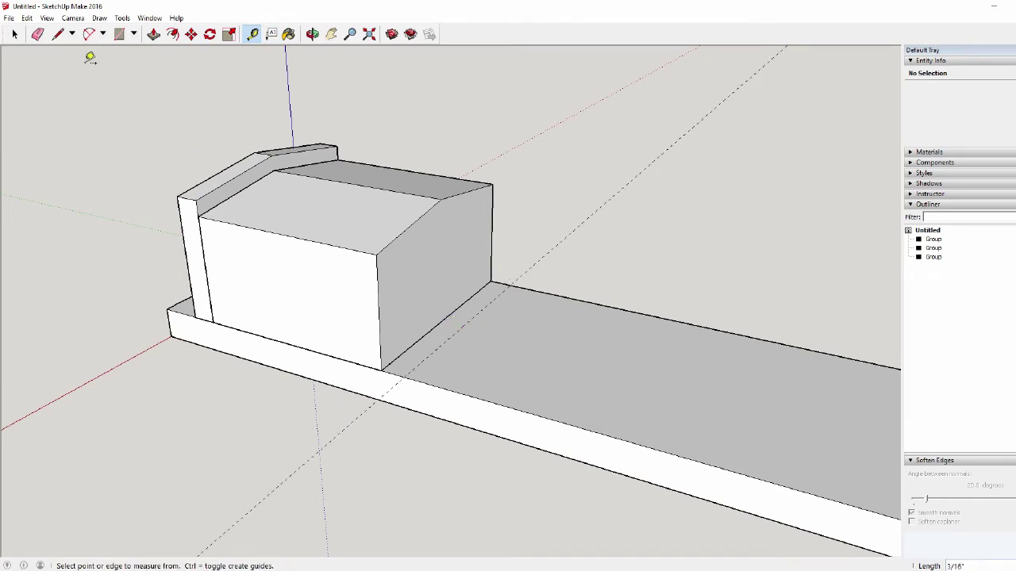
Draw a 1 3/4 by 3/16 inch rectangle on the board between the block's free end and the guide
click(119, 35)
click(382, 369)
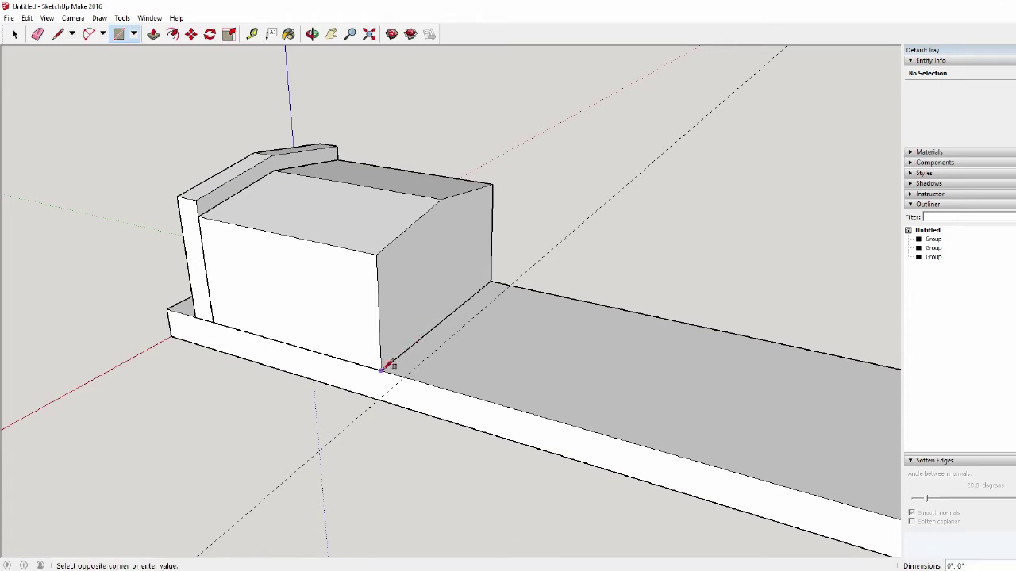
click(512, 283)
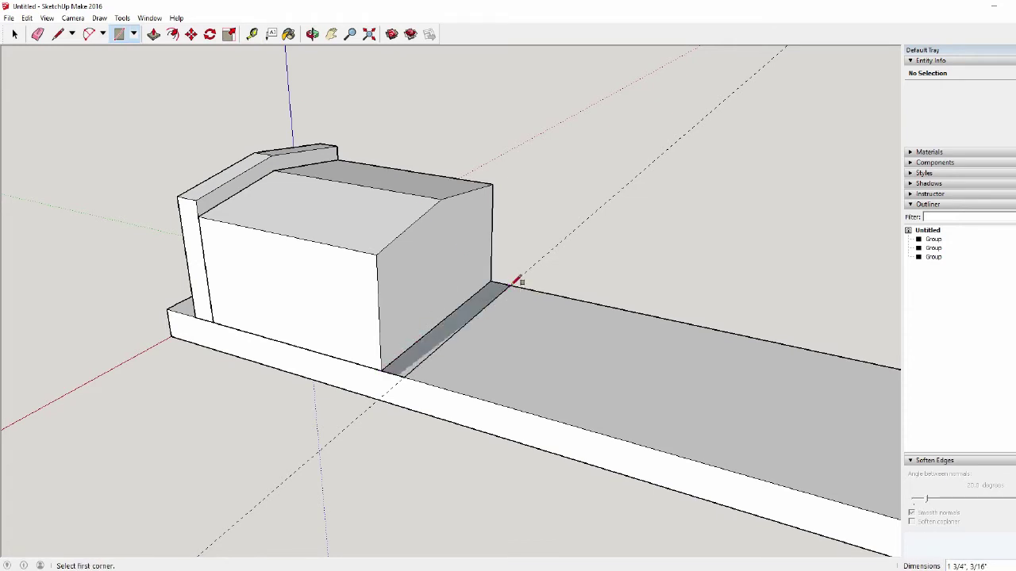
Push/Pull the narrow strip beside the block's free end up 1 11/16 inches to form an upright plate
click(153, 35)
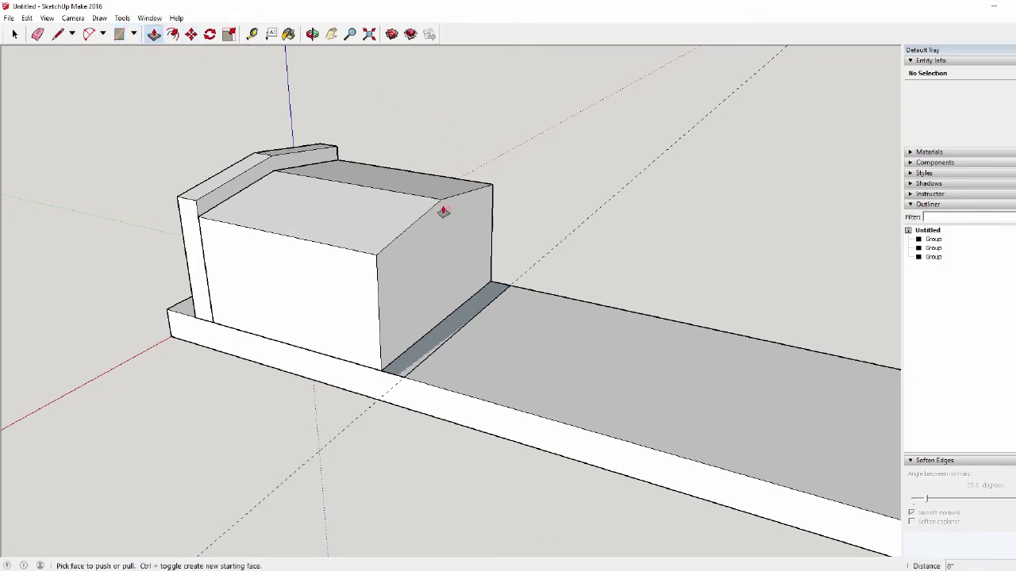
drag(450, 321, 453, 113)
middle_drag(551, 198, 606, 220)
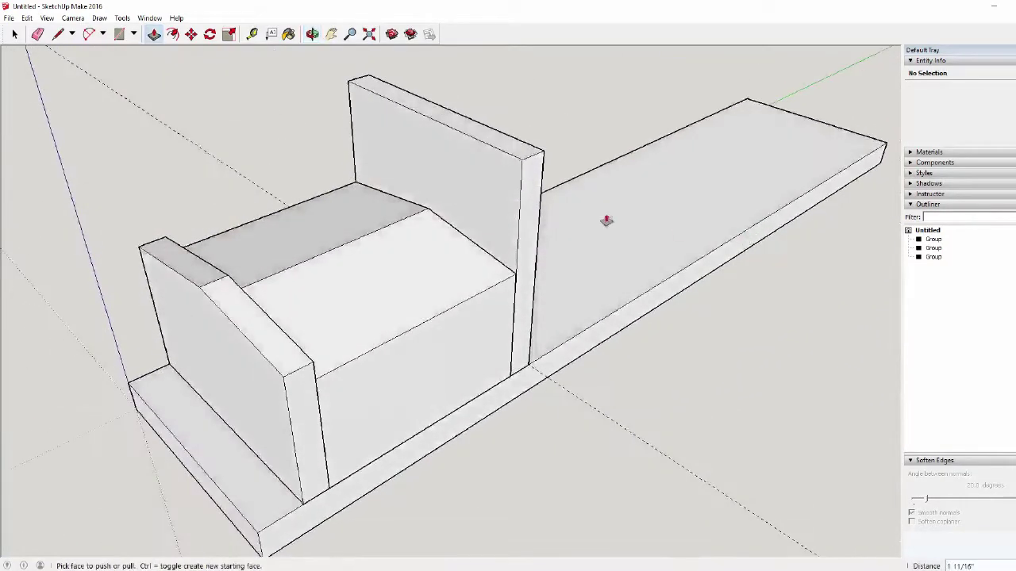
Select all the connected geometry of the new upright plate and make it a group
scroll(492, 326, down, 2)
click(14, 33)
triple_click(453, 228)
right_click(452, 228)
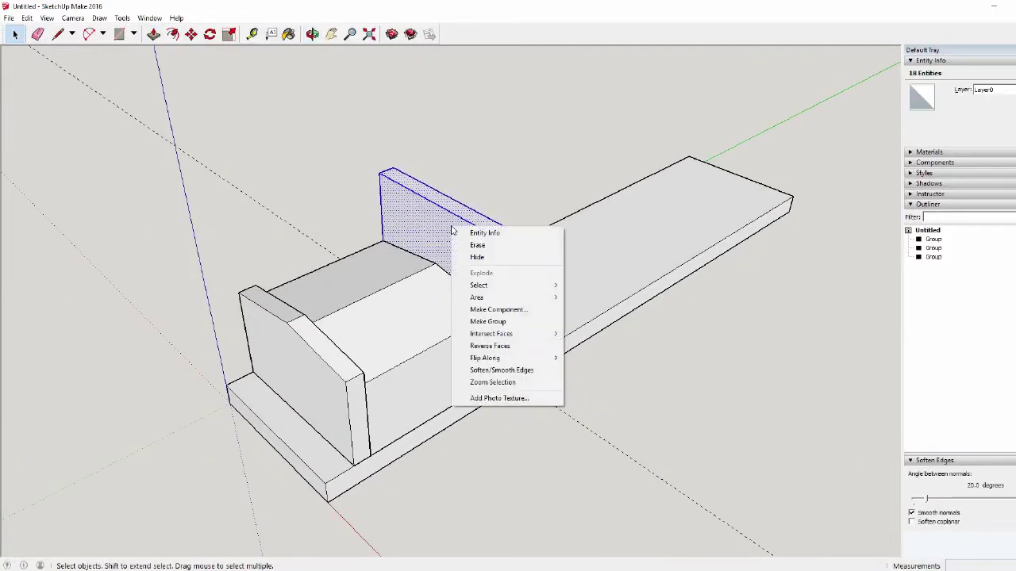
click(509, 321)
middle_drag(517, 204, 524, 157)
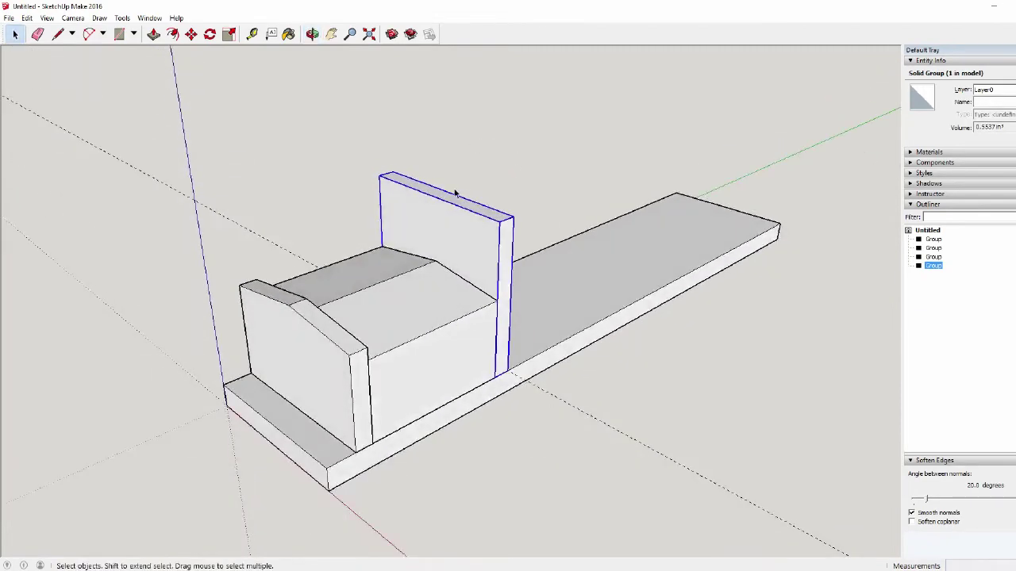
Open the tall plate's group and place guides across its top face, 1/4 inch in from each end
scroll(457, 195, up, 3)
double_click(434, 214)
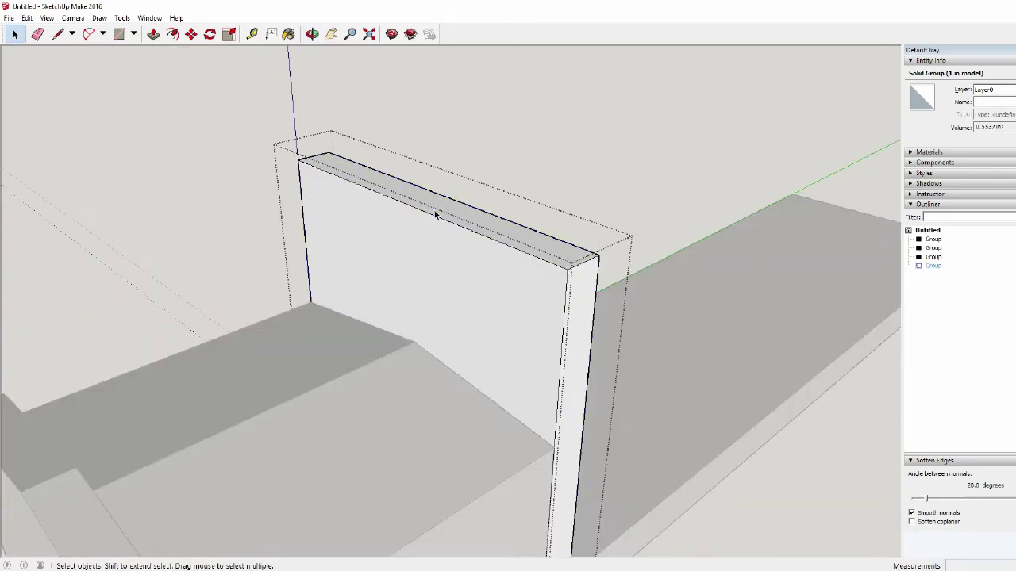
click(435, 212)
click(252, 33)
click(320, 151)
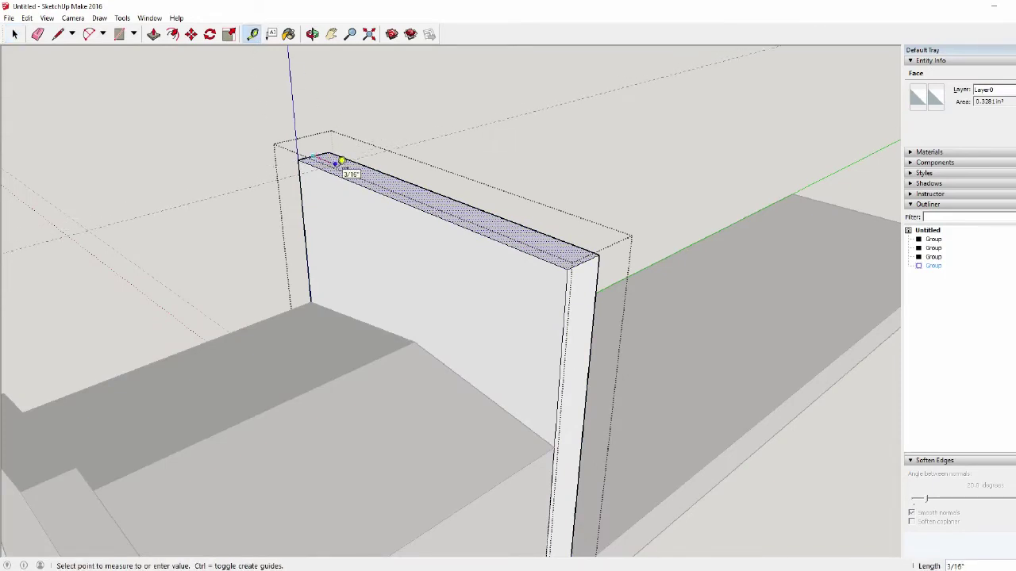
click(349, 164)
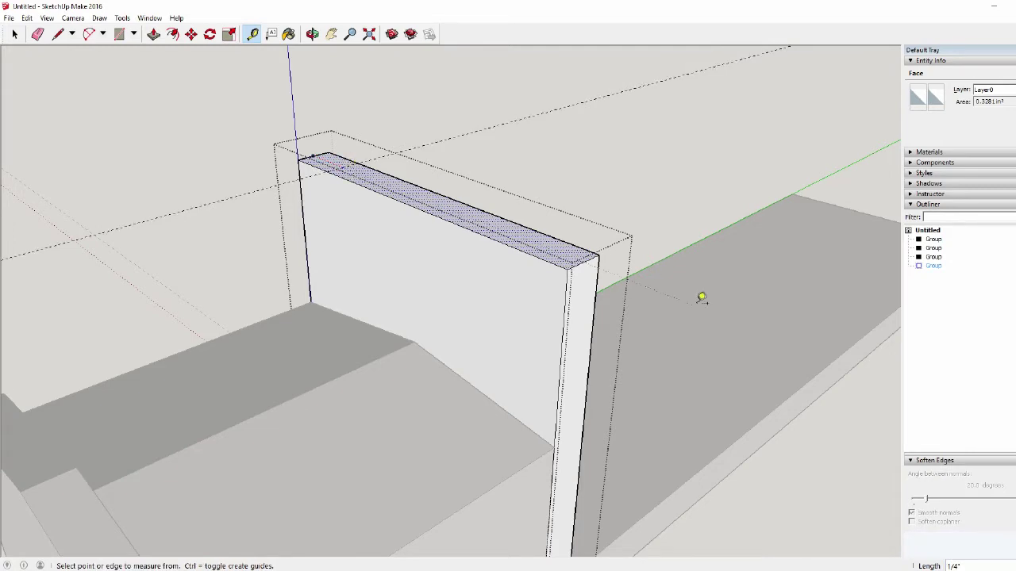
click(589, 257)
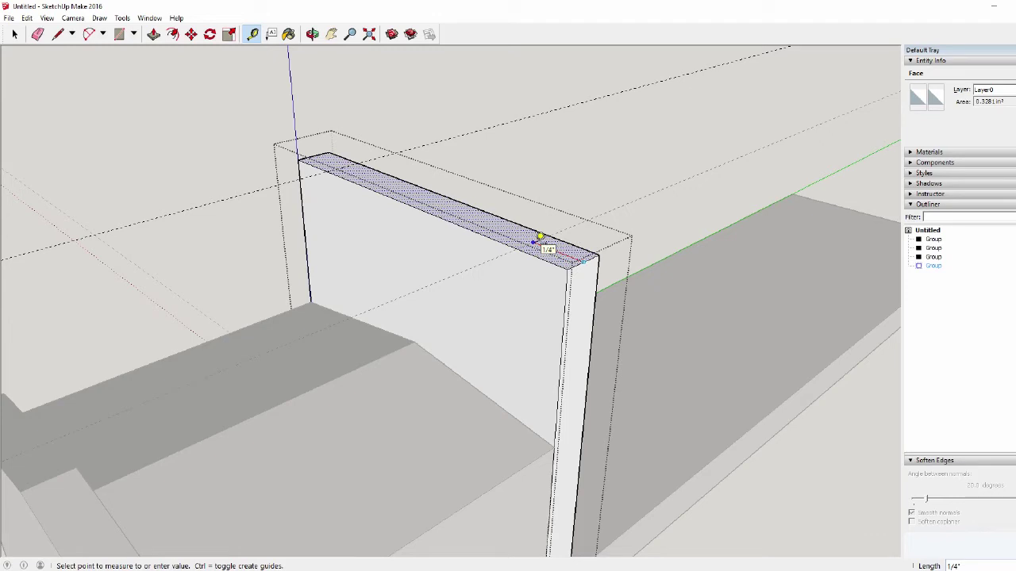
click(540, 237)
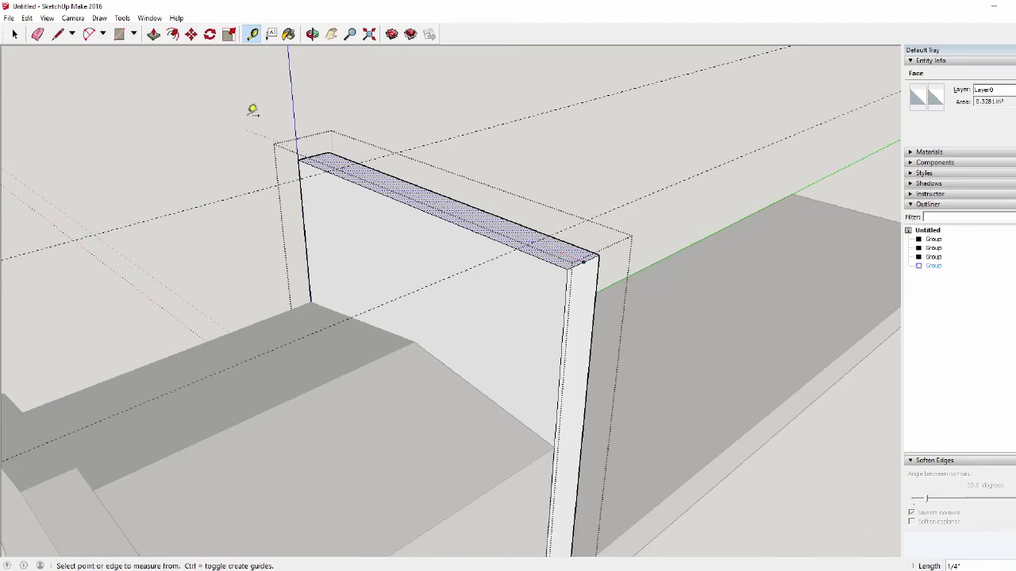
Draw a line across the plate's top face between the midpoints of its two long edges
click(58, 34)
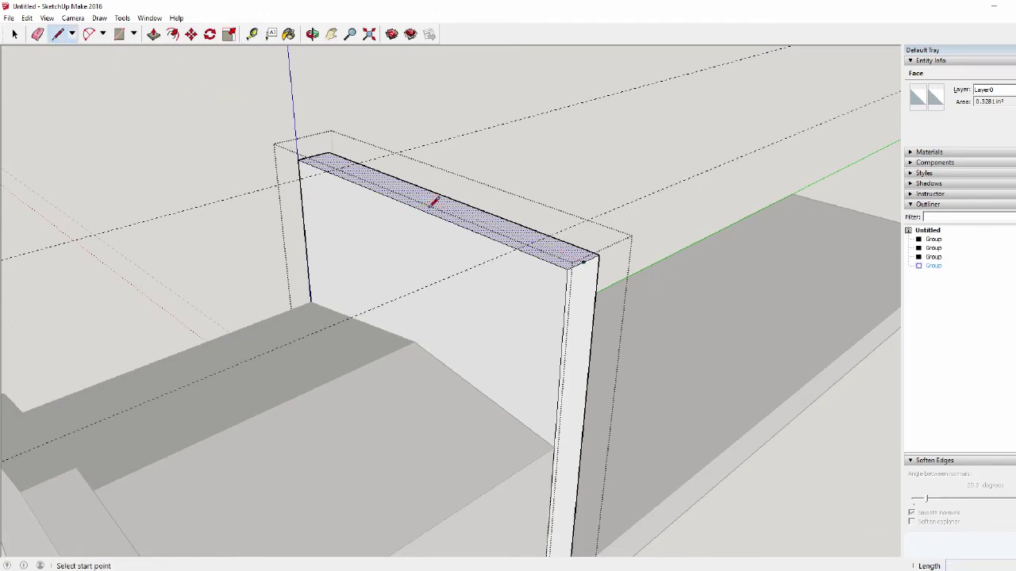
click(411, 205)
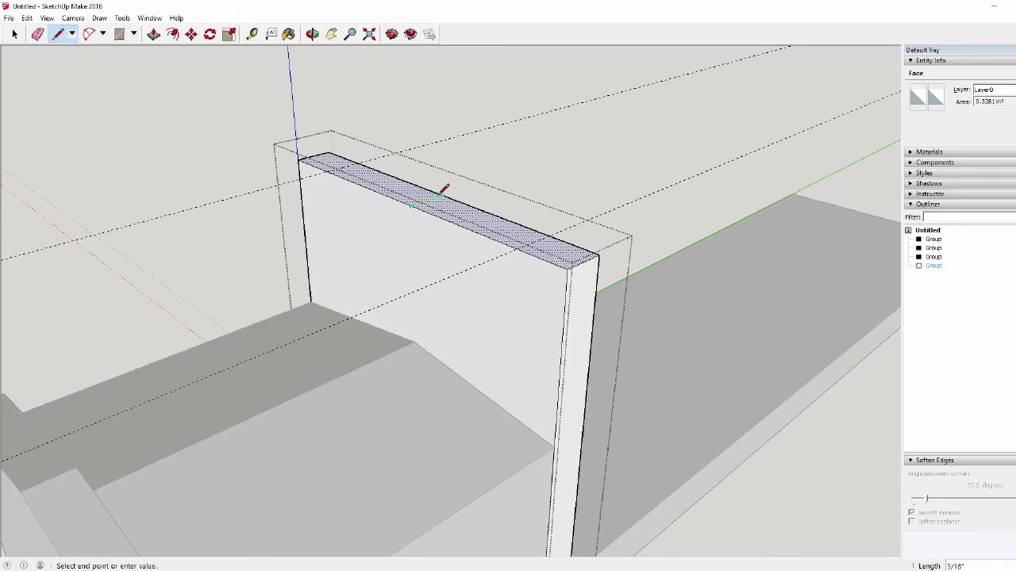
click(444, 195)
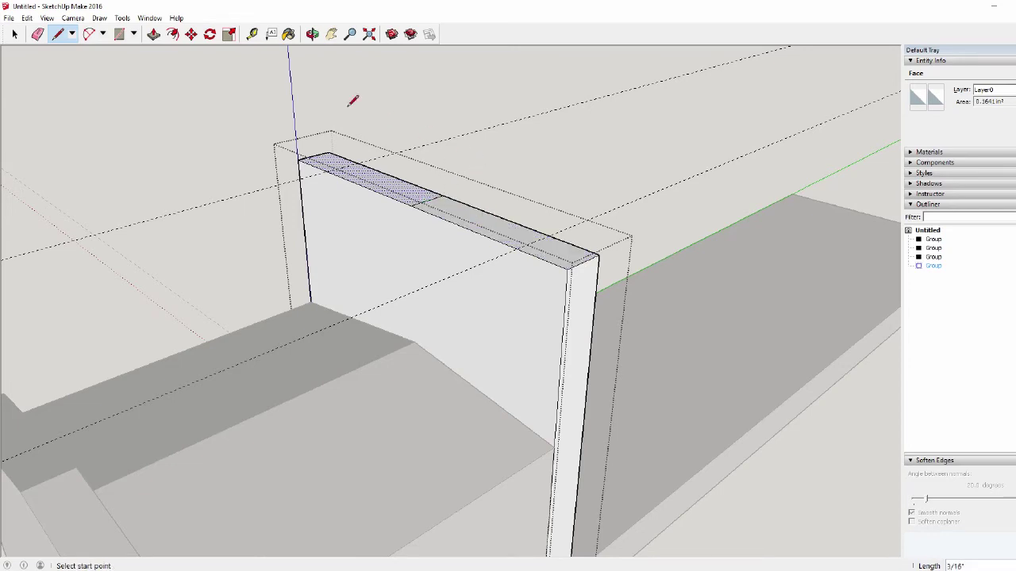
Place a guide 1/16 inch to either side of the centre line on the plate's top face
click(253, 35)
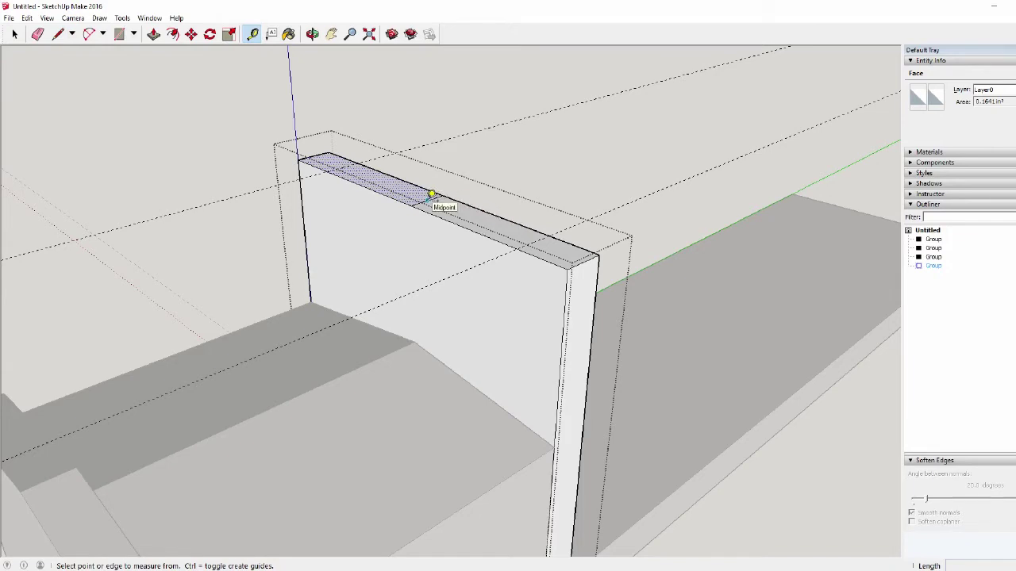
click(429, 195)
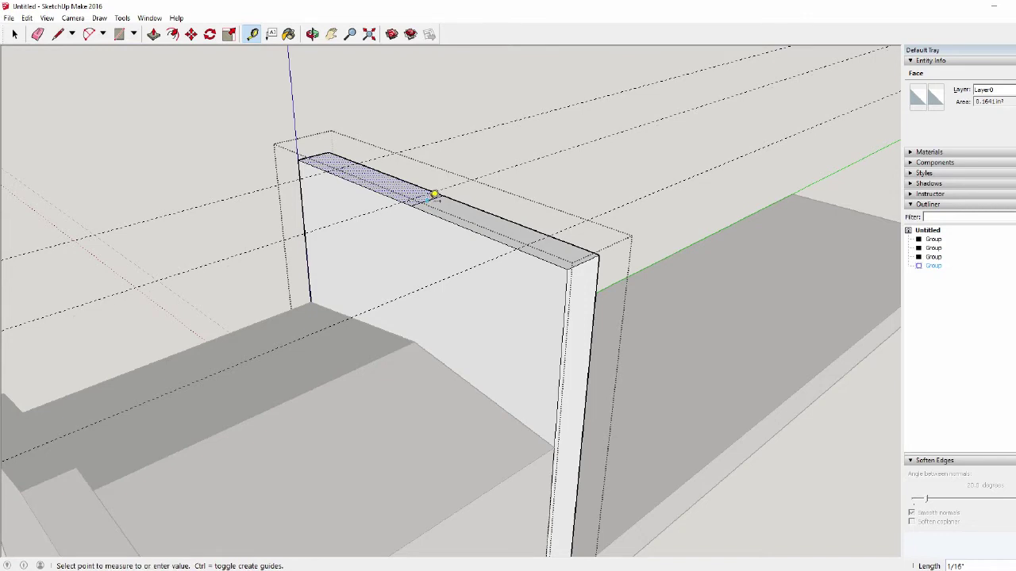
click(442, 199)
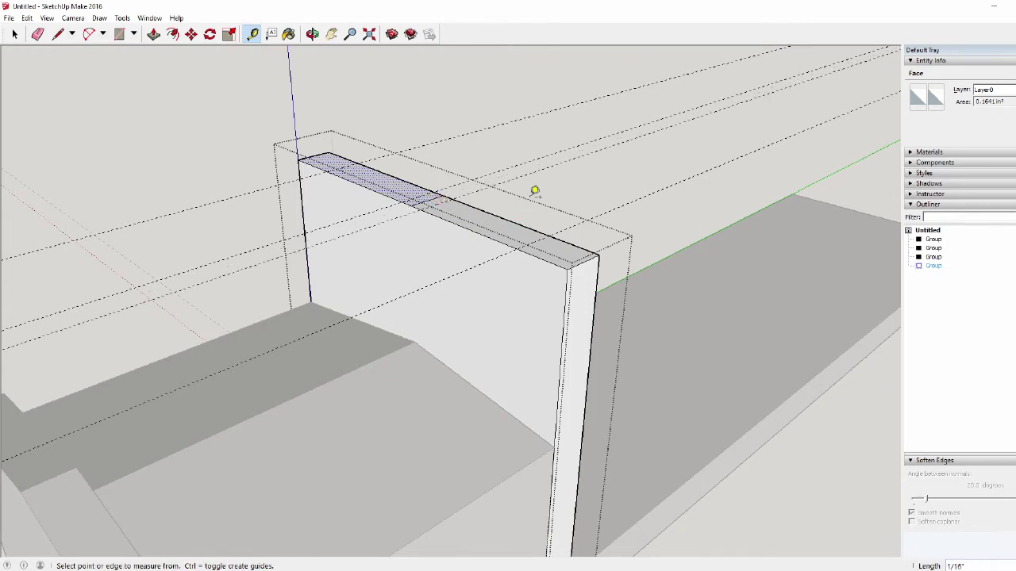
Draw lines across the plate's top face along the two outer guides near its ends
key(space)
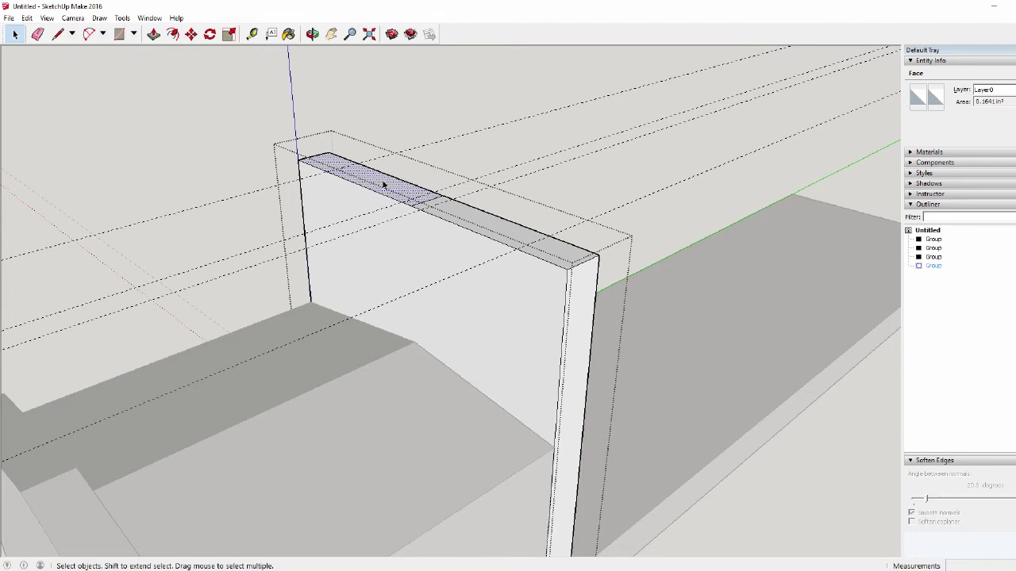
double_click(380, 192)
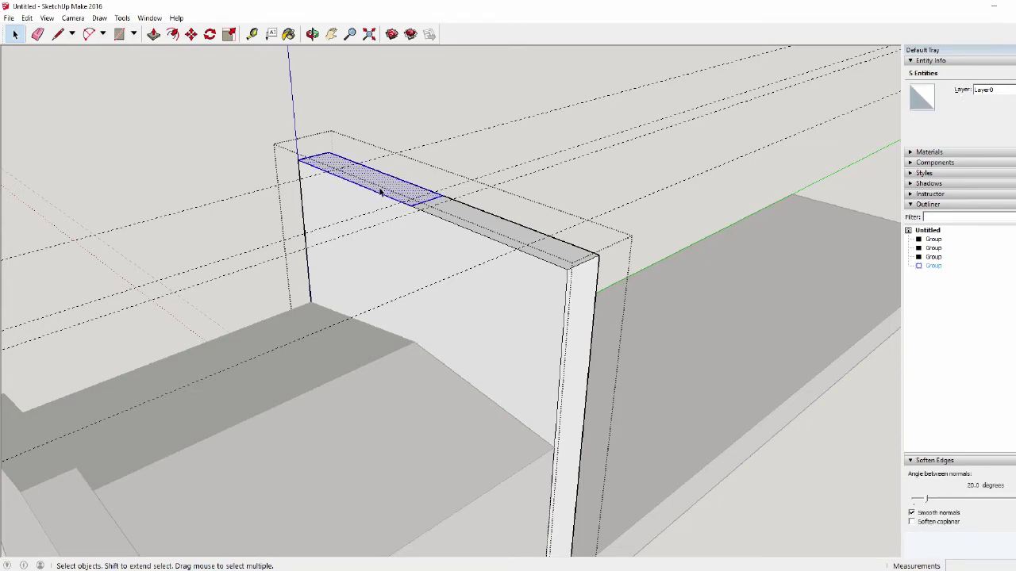
middle_drag(381, 191, 345, 199)
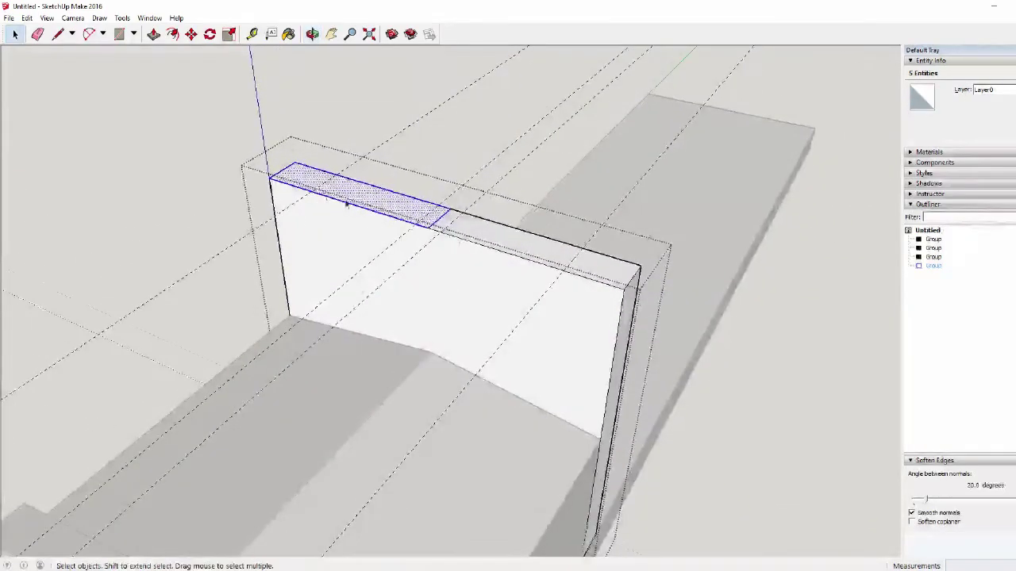
scroll(307, 185, up, 2)
click(57, 34)
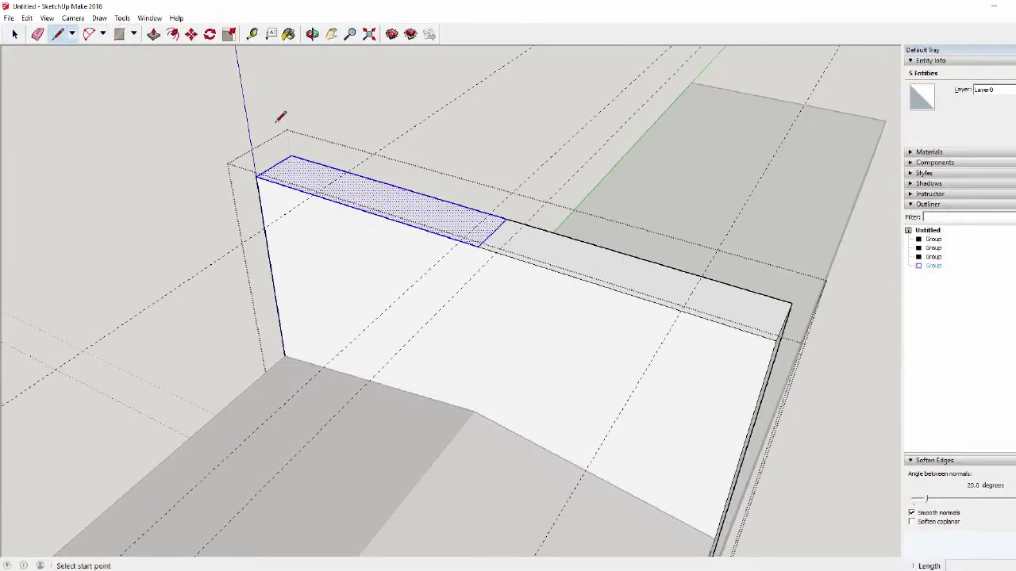
click(317, 193)
click(349, 168)
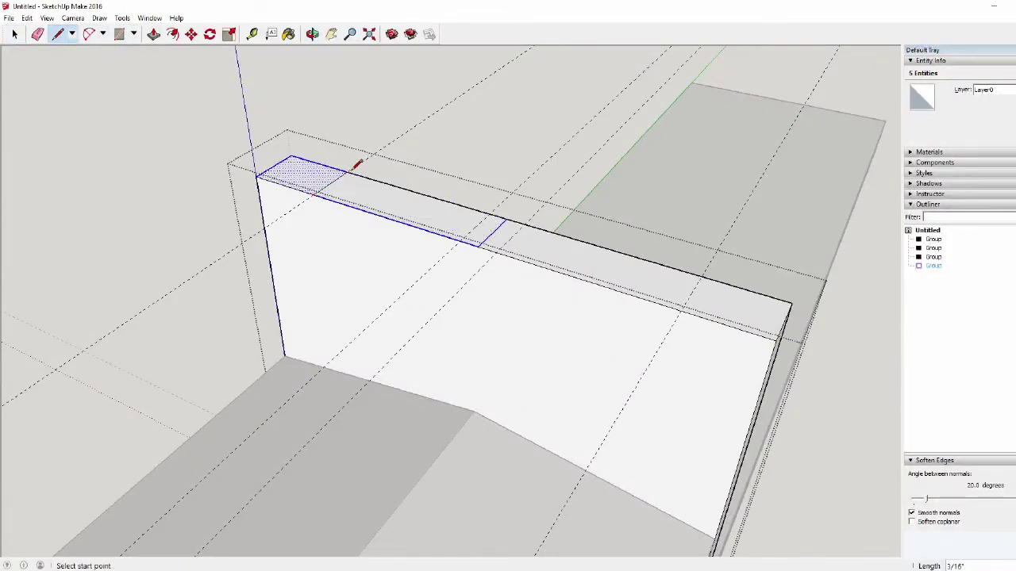
click(683, 309)
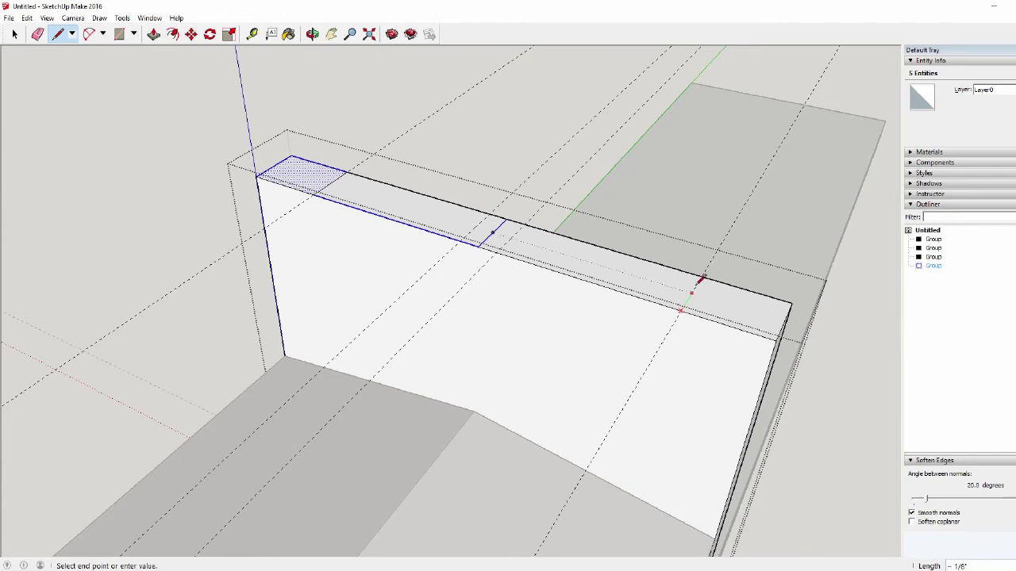
middle_drag(669, 239, 587, 190)
click(14, 34)
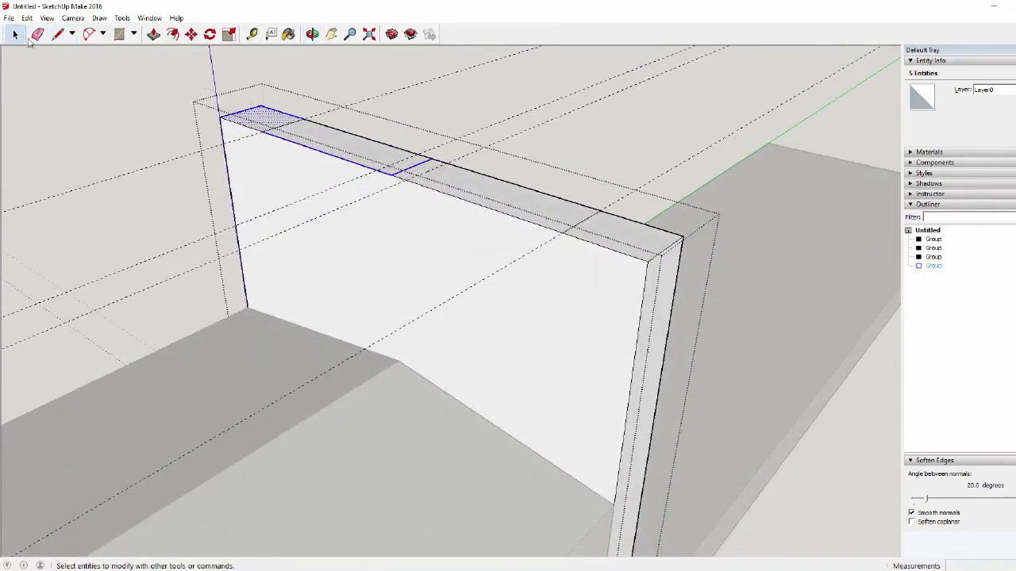
click(312, 143)
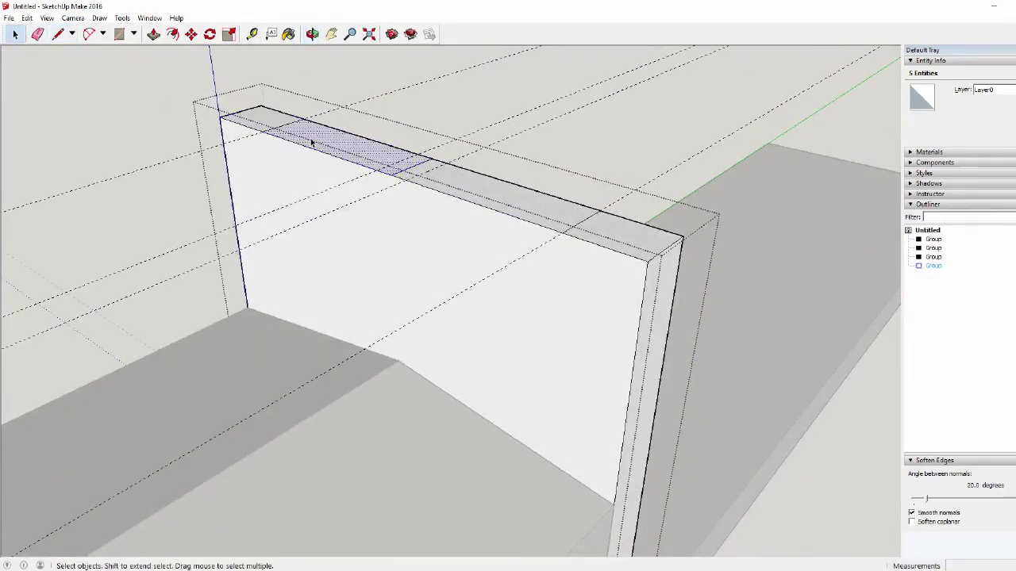
shift+click(502, 199)
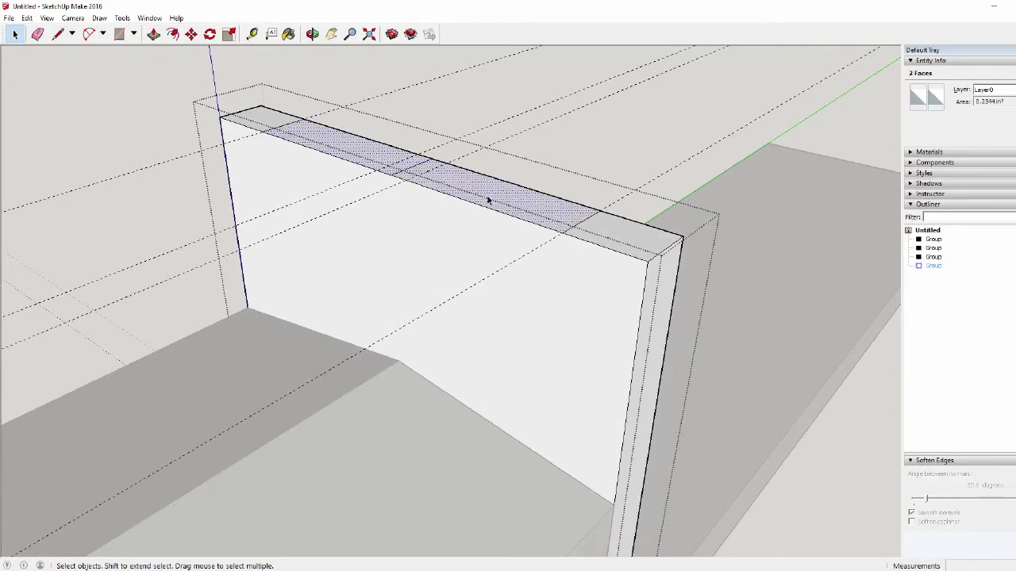
Draw lines across the plate's top face along the two guides flanking the centre line
middle_drag(404, 233, 449, 245)
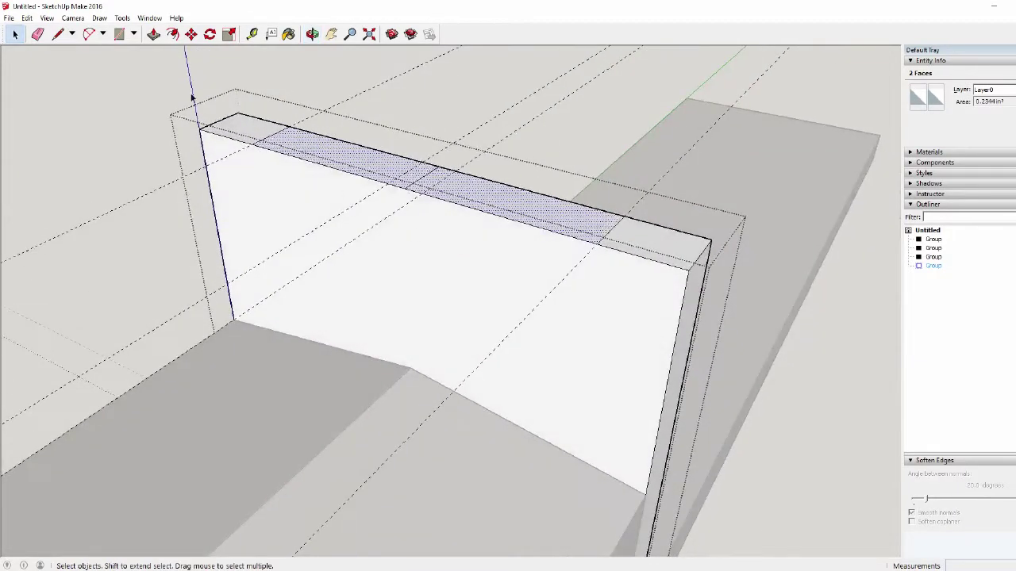
click(57, 36)
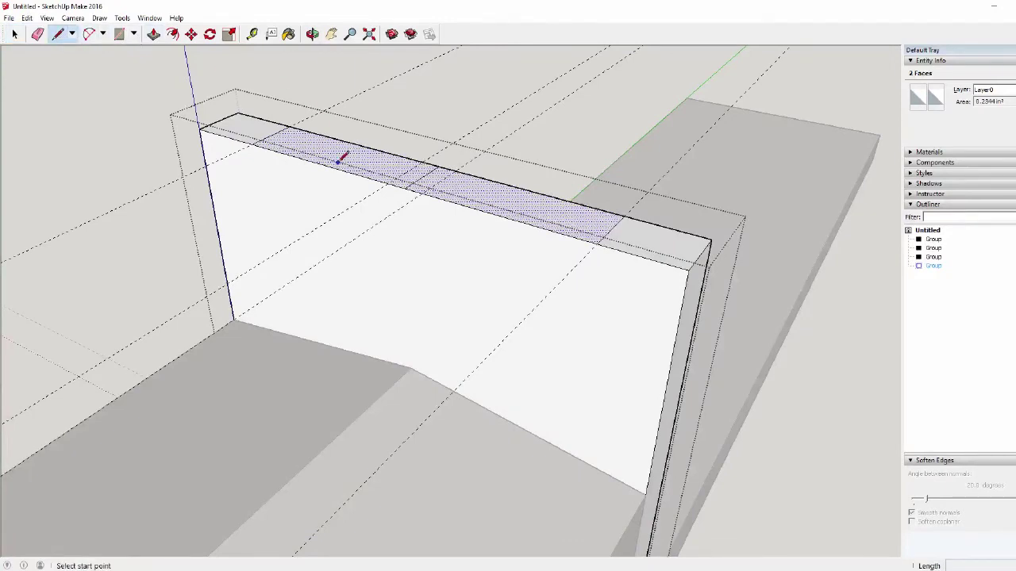
click(387, 182)
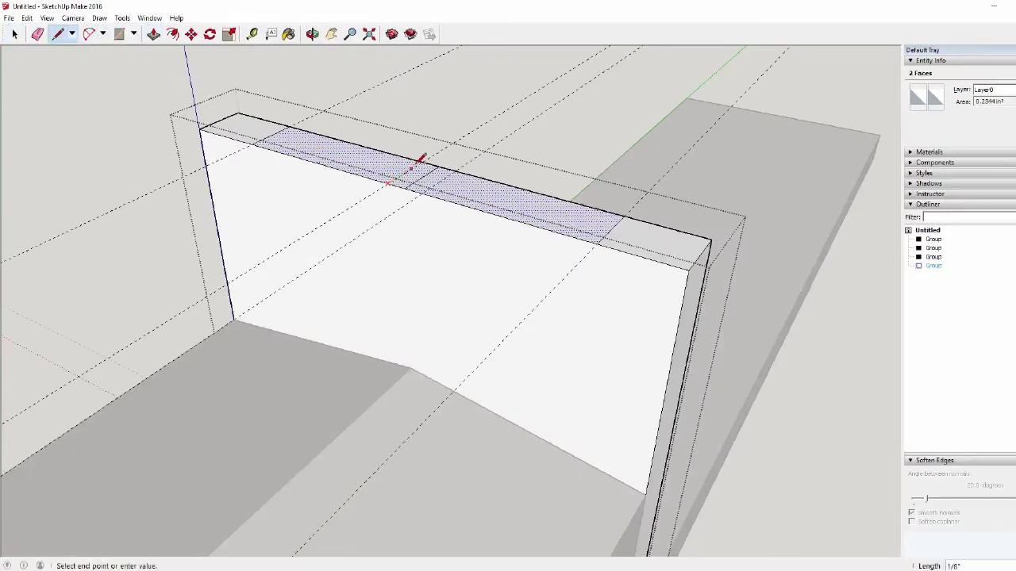
click(423, 162)
click(425, 189)
click(459, 168)
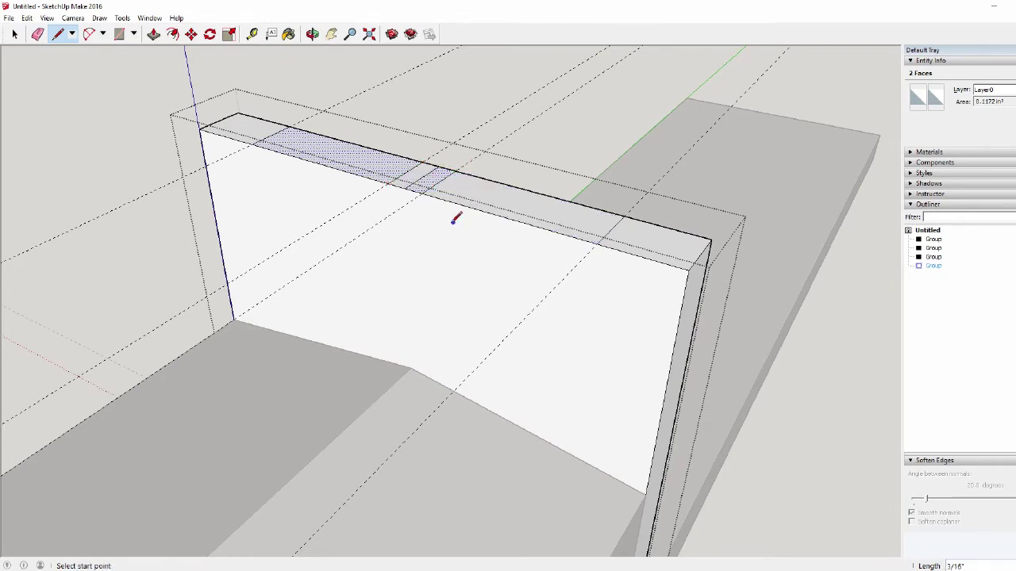
Push/Pull the two wide top faces between the posts down 5/8 inch to cut two open notches in the plate
click(14, 33)
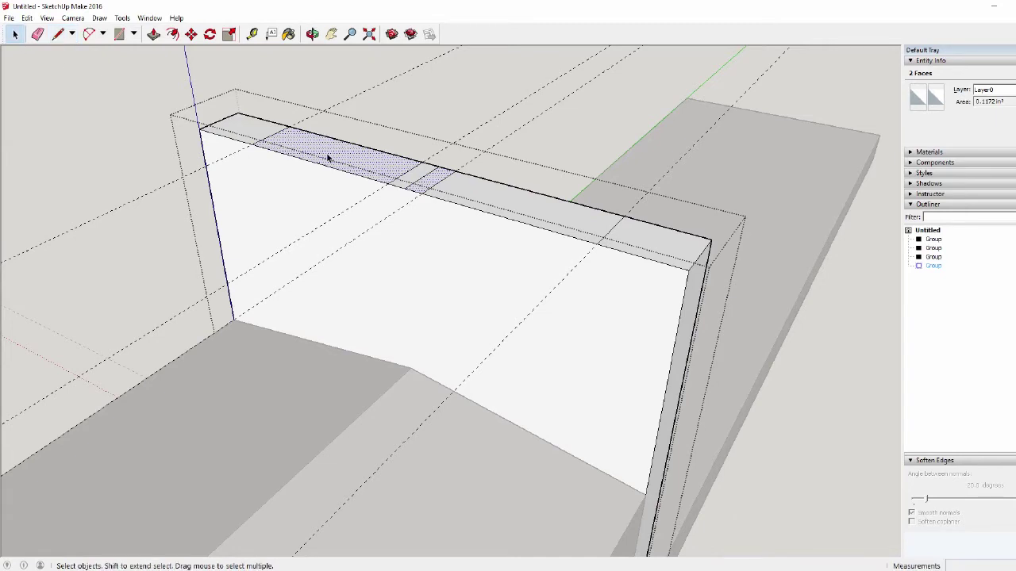
click(536, 219)
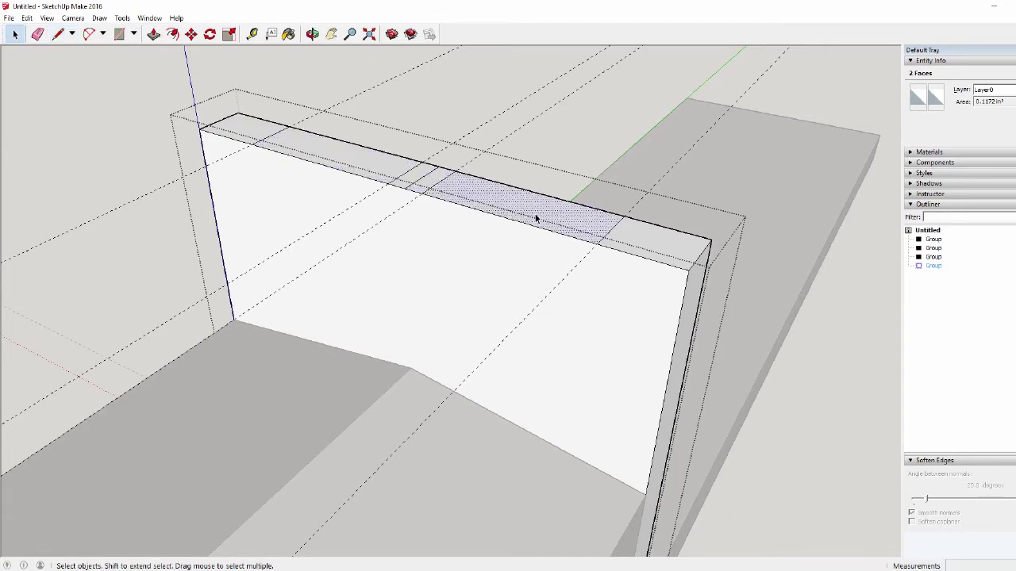
shift+click(334, 159)
click(154, 33)
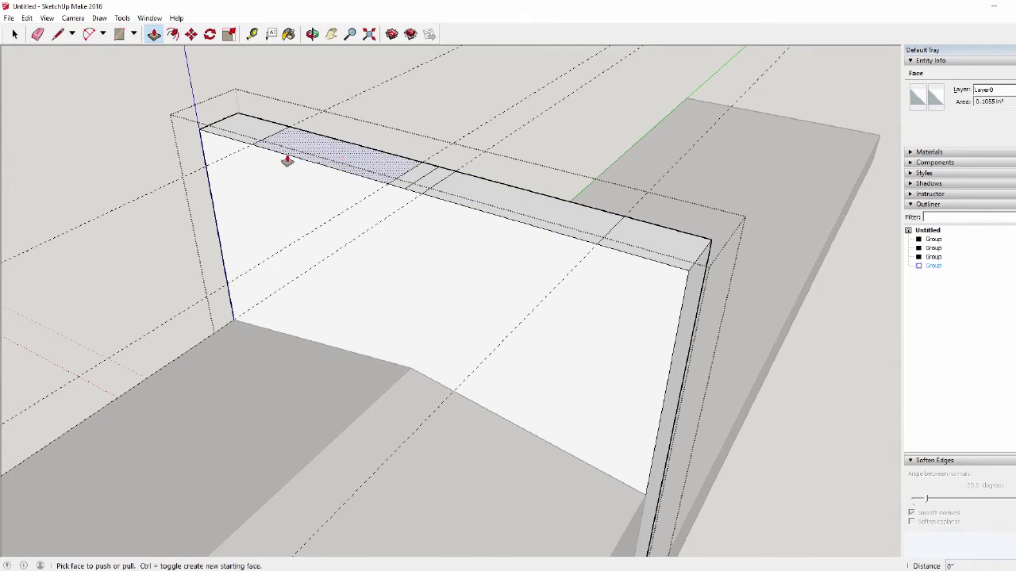
drag(322, 167, 335, 306)
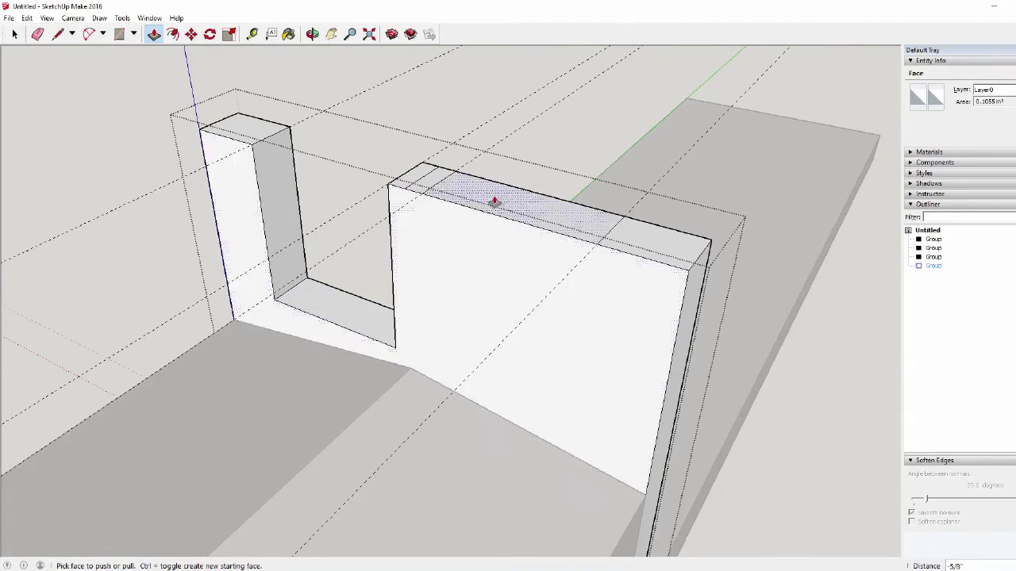
drag(503, 197, 460, 362)
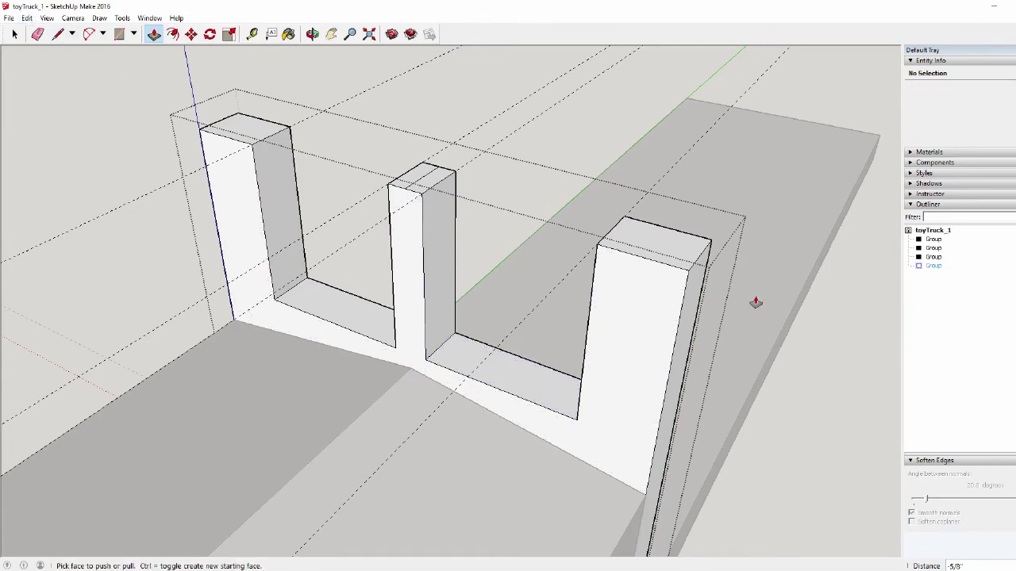
middle_drag(755, 295, 583, 267)
scroll(508, 288, down, 8)
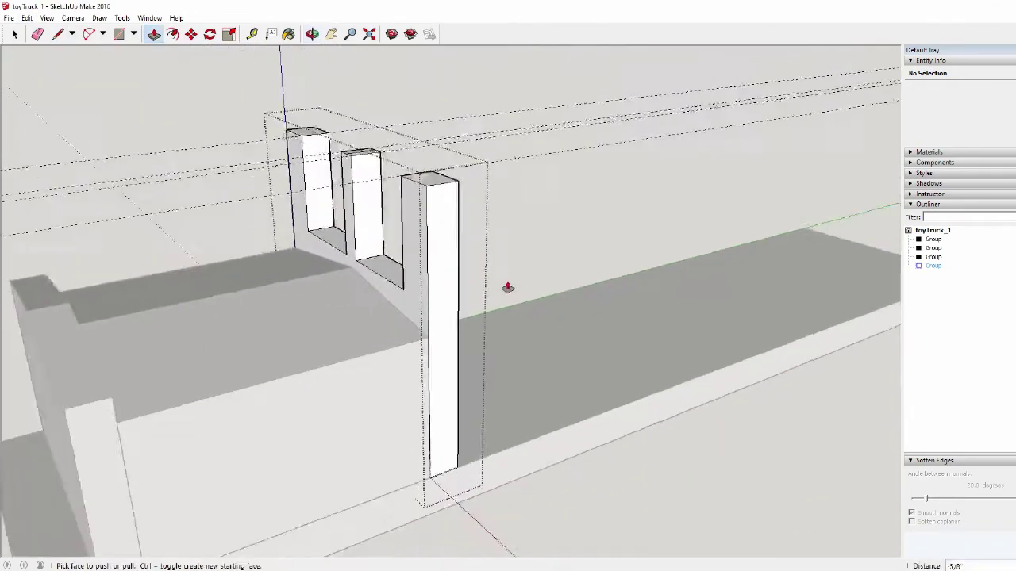
mouse_move(519, 333)
middle_down()
mouse_move(558, 366)
mouse_move(516, 334)
middle_up()
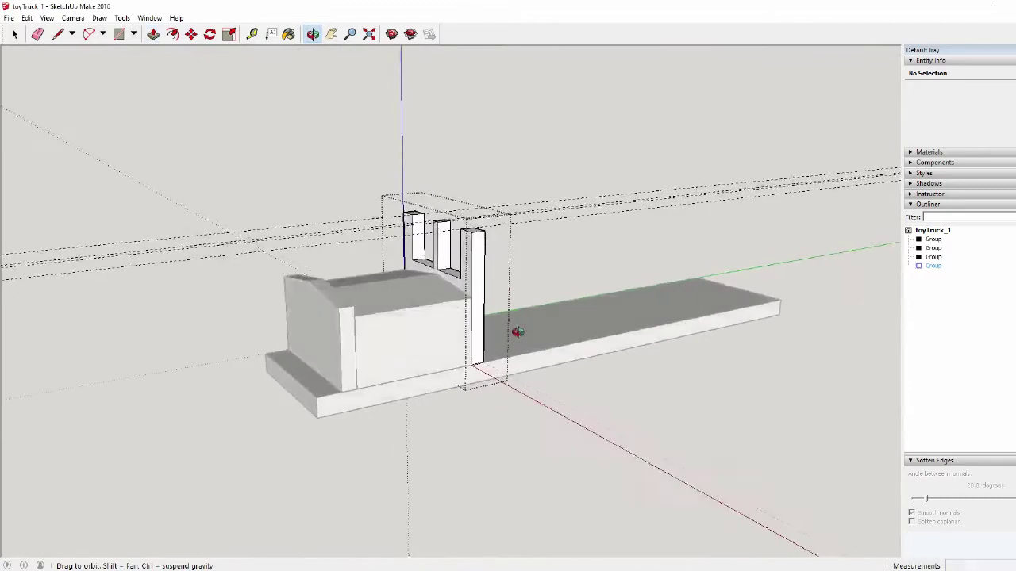
Delete the four guides inside the notched plate's group and exit the group
key(p)
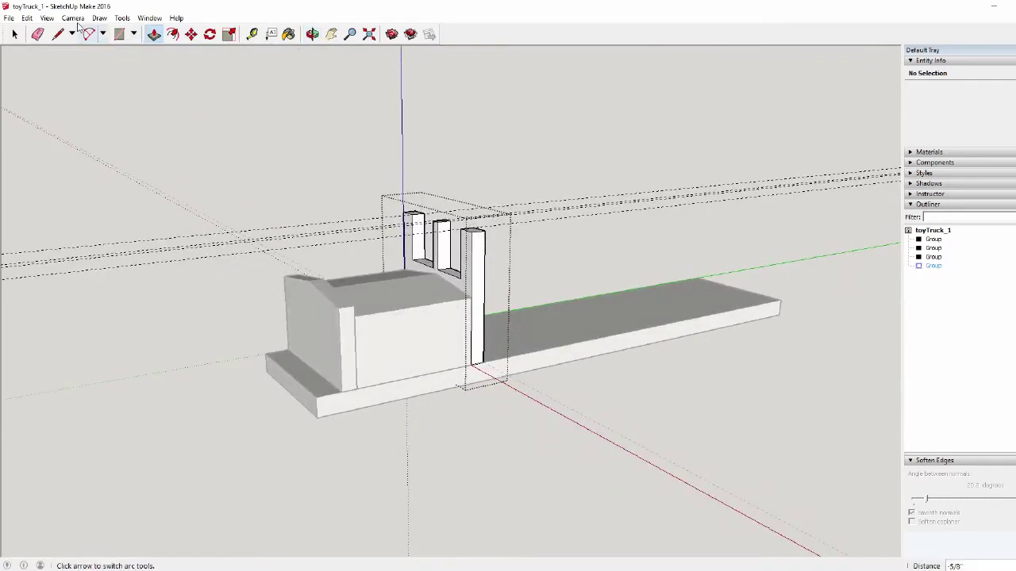
click(15, 33)
key(Delete)
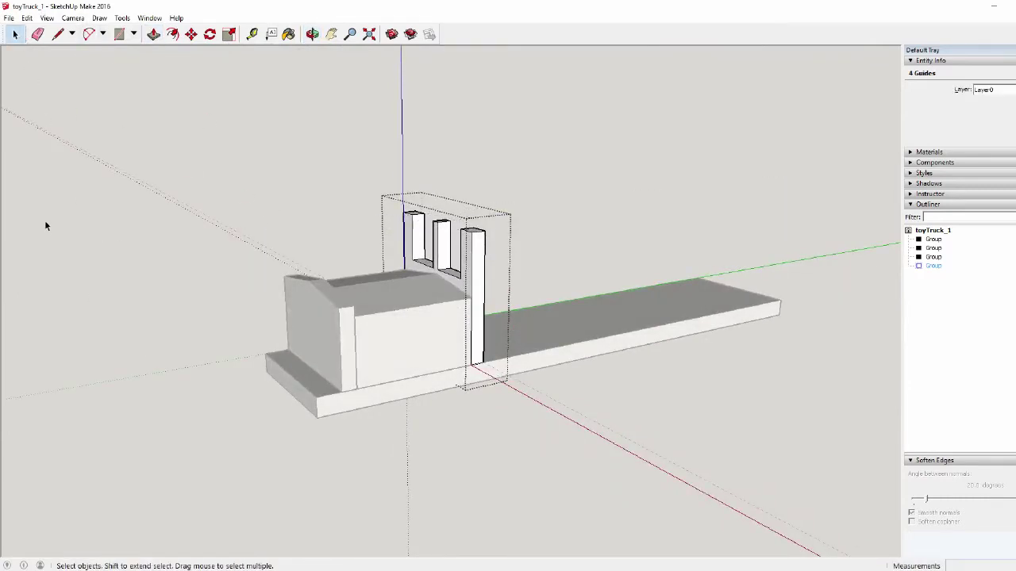
middle_drag(84, 243, 143, 243)
click(146, 258)
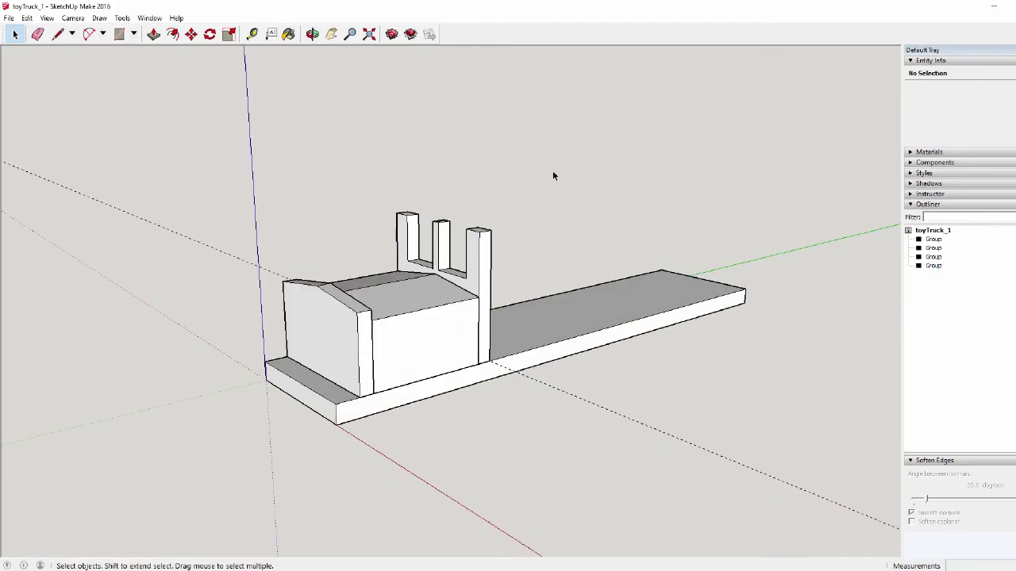
Place guides on the base's top face 13/16 inch behind the notched plate and 3/16 inch in from the long side edge
middle_drag(571, 177, 230, 192)
middle_drag(522, 433, 491, 402)
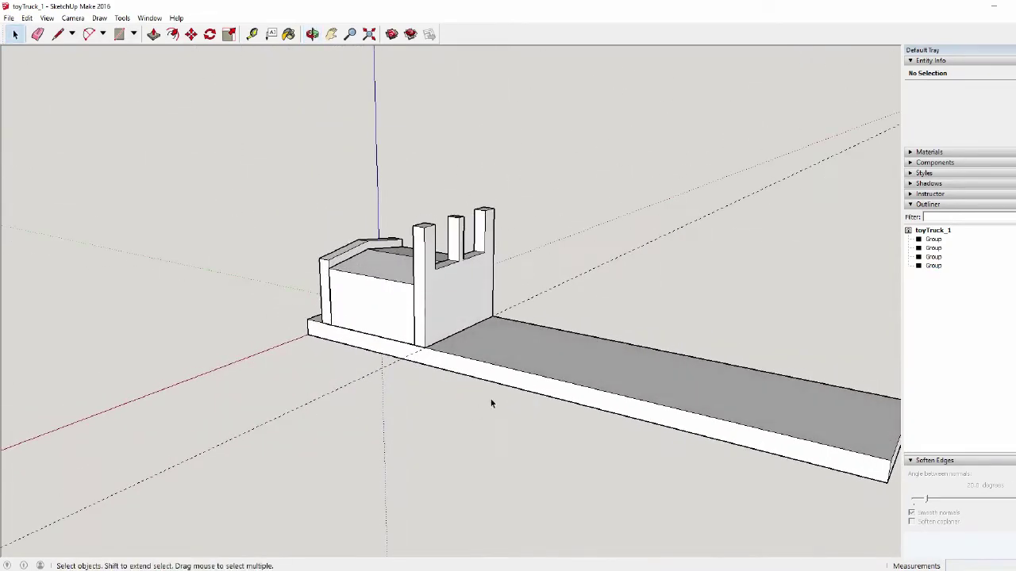
scroll(585, 338, up, 1)
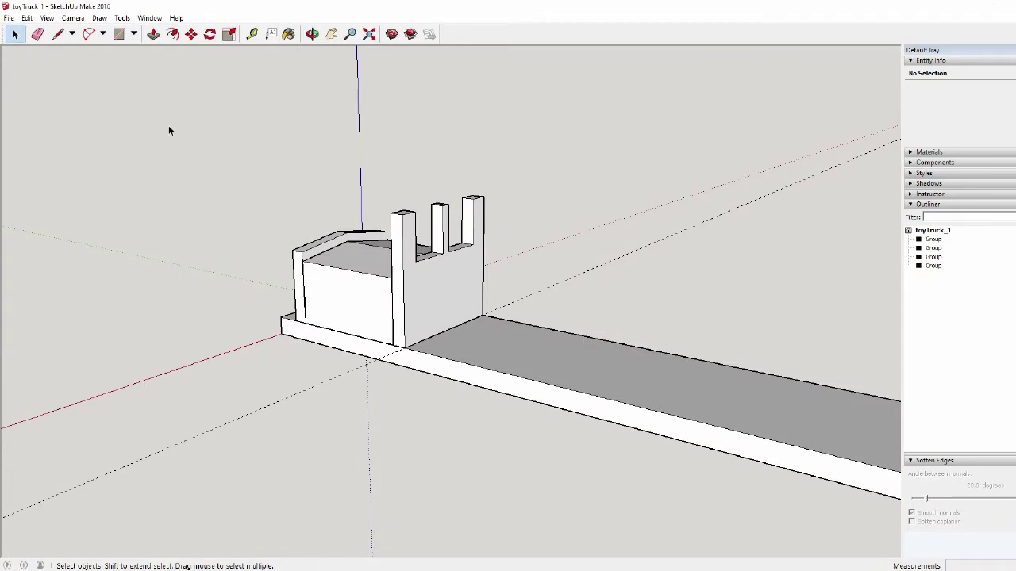
click(251, 34)
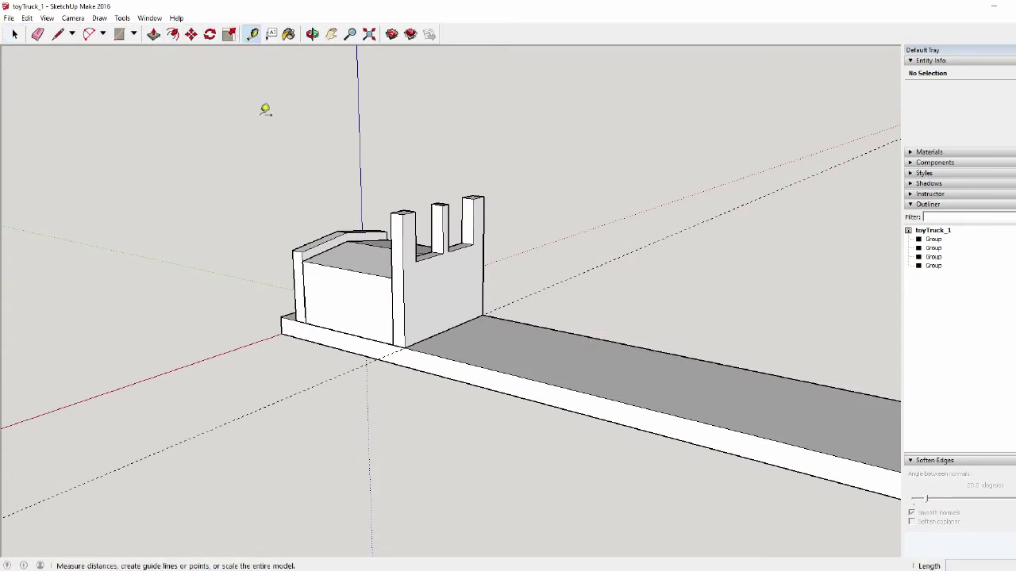
click(446, 331)
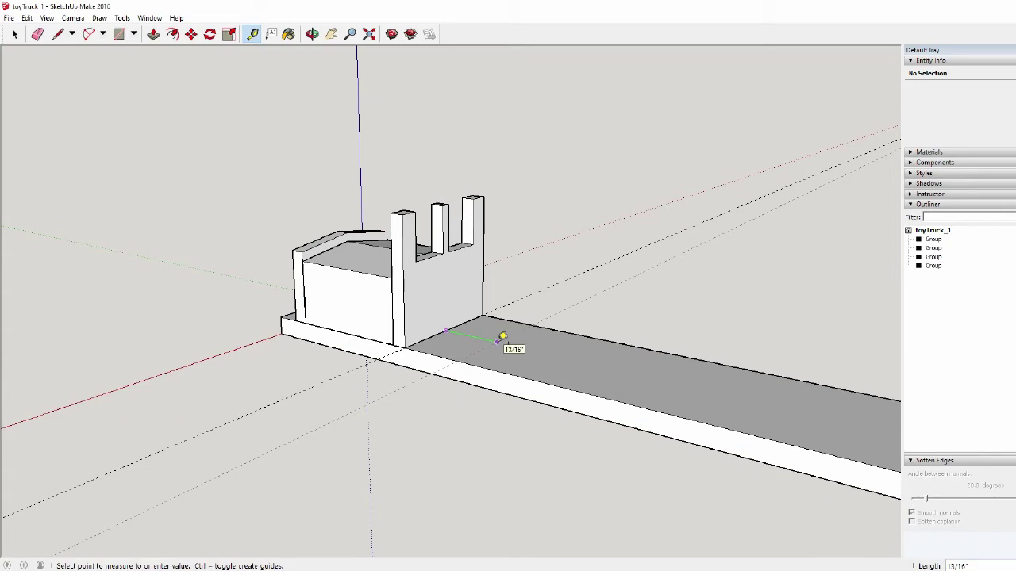
middle_drag(497, 347, 425, 443)
scroll(435, 387, up, 3)
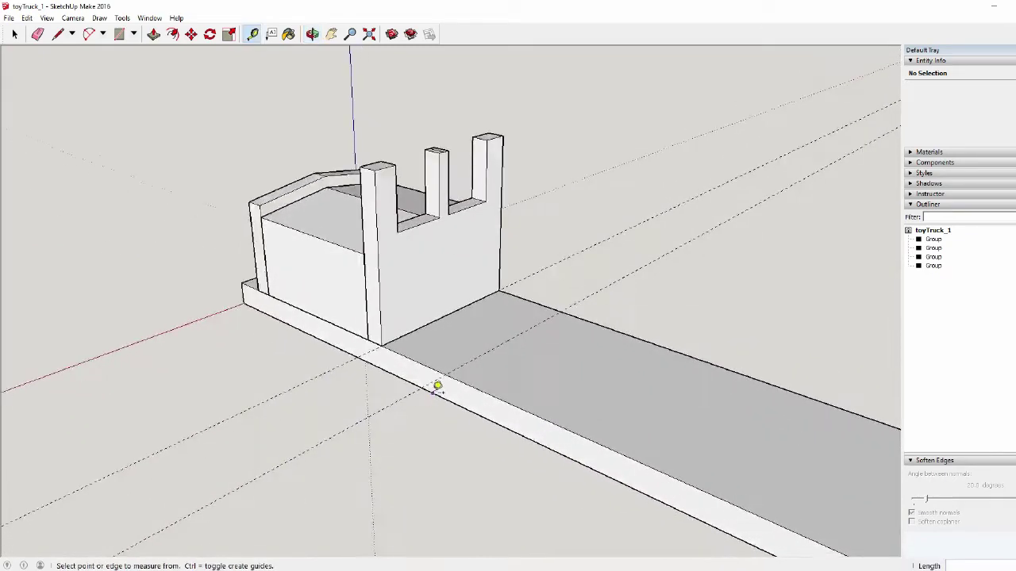
click(415, 352)
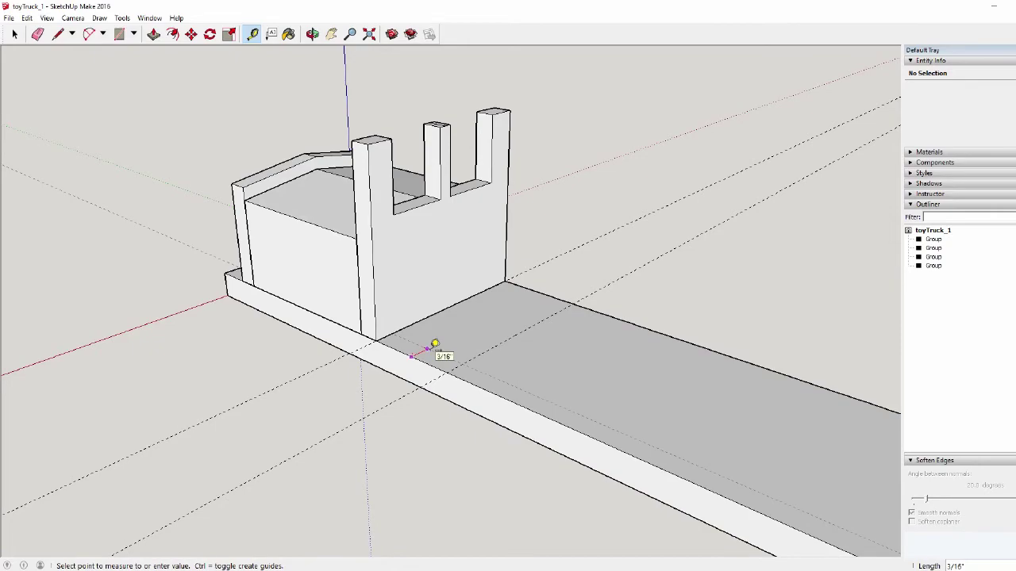
middle_drag(691, 303, 397, 283)
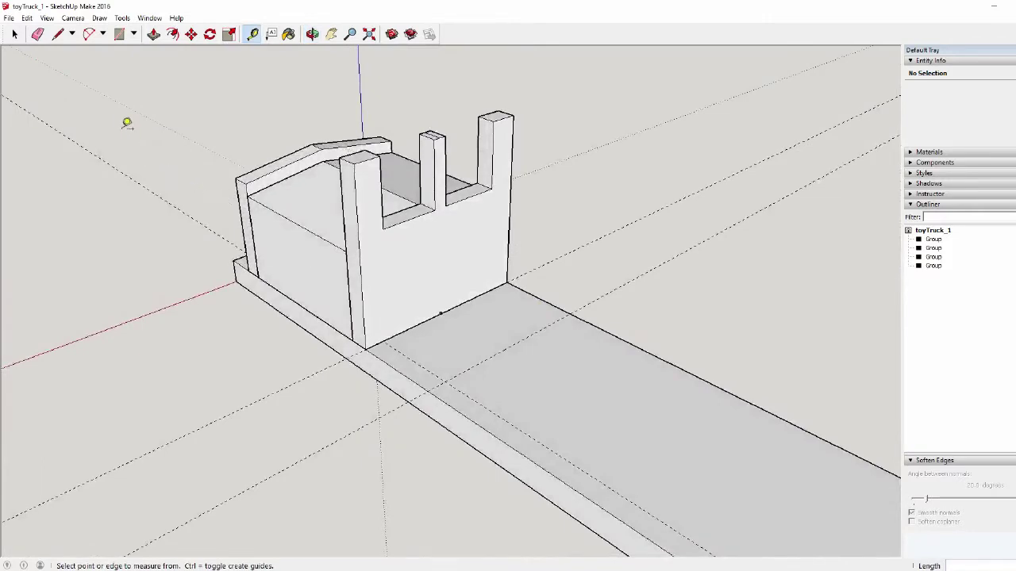
Draw a 13/16 by 3/16 inch rectangle from the notched plate's rear corner to the guide crossing, and Push/Pull it up 15/16 inch
click(119, 33)
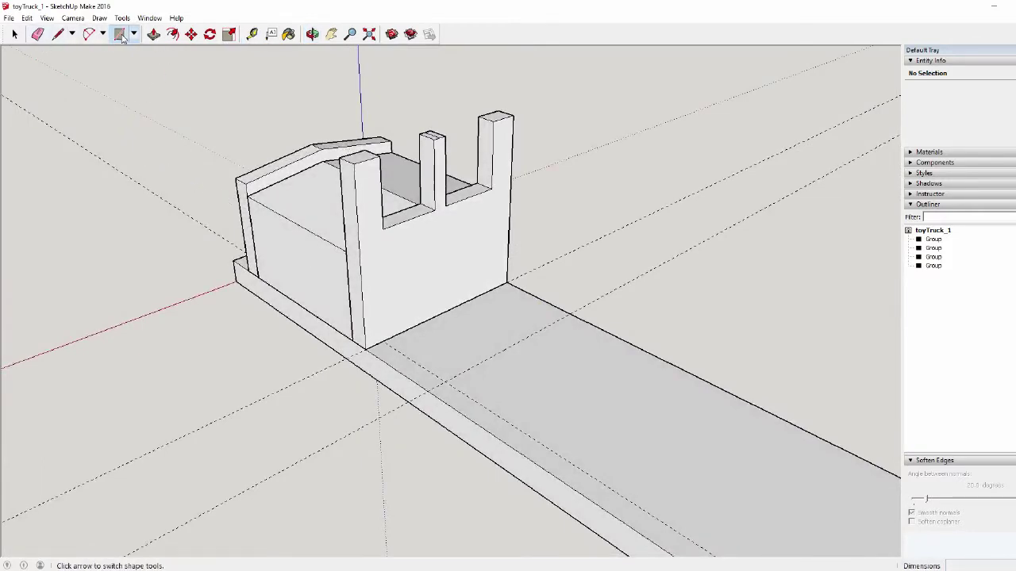
click(365, 348)
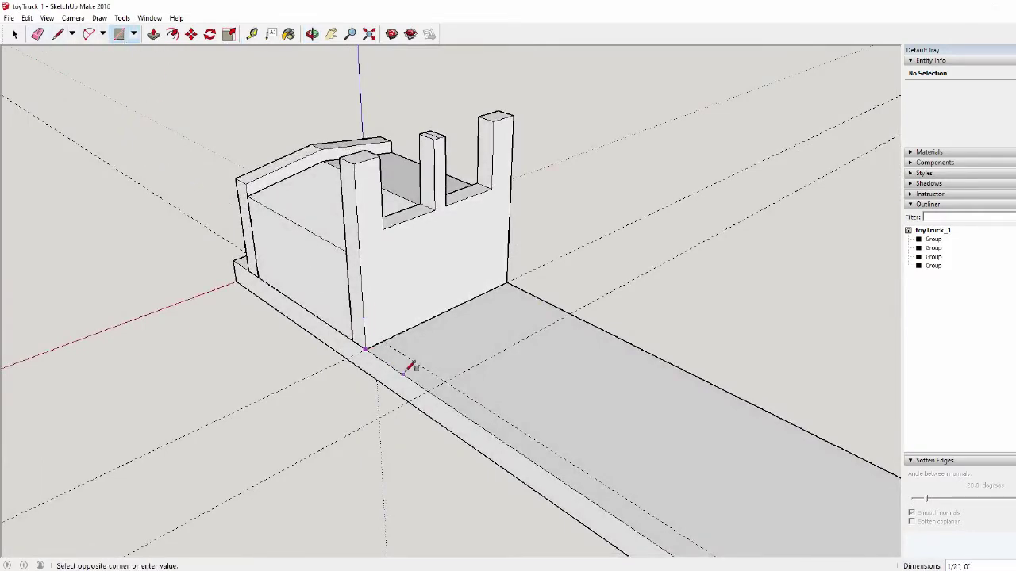
click(446, 382)
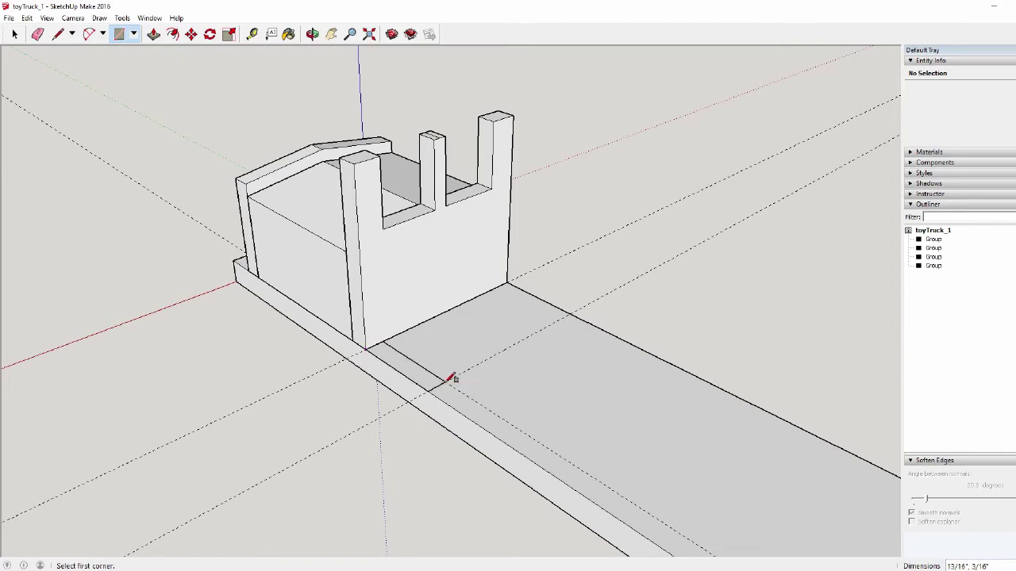
click(153, 34)
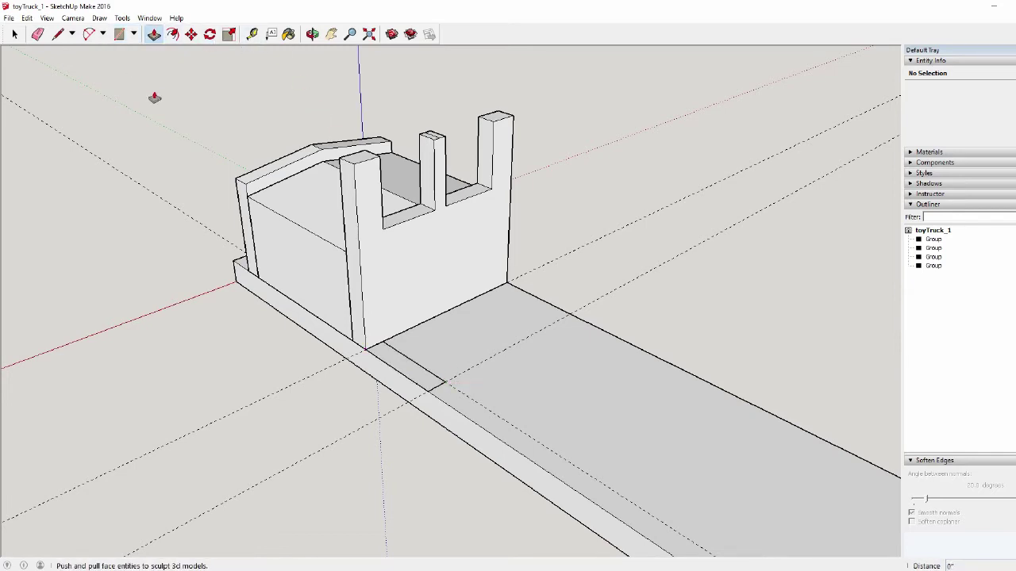
mouse_move(403, 364)
mouse_down()
mouse_move(399, 269)
mouse_move(389, 264)
mouse_up()
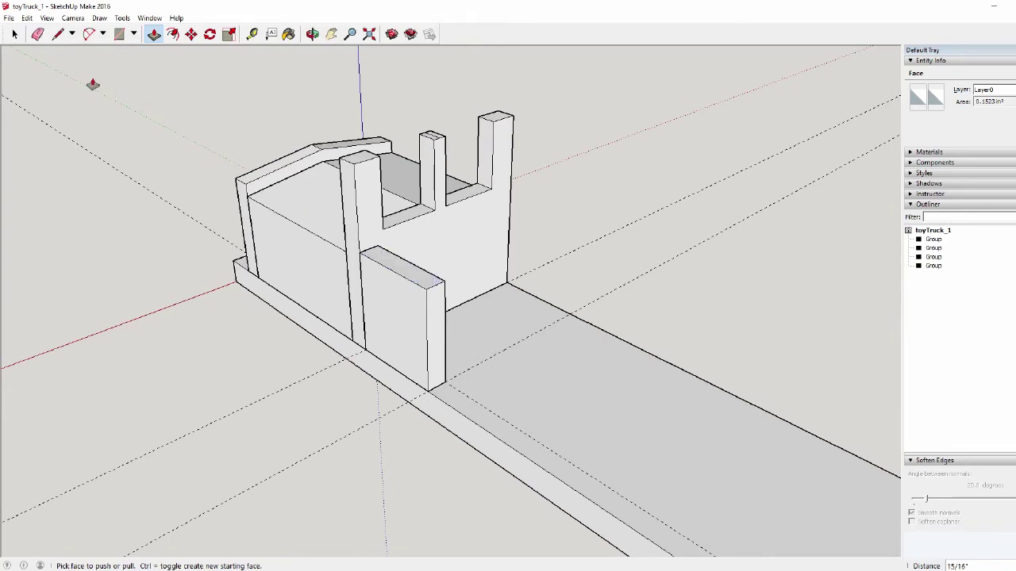
Select the whole new side panel and make it a group
key(space)
triple_click(408, 322)
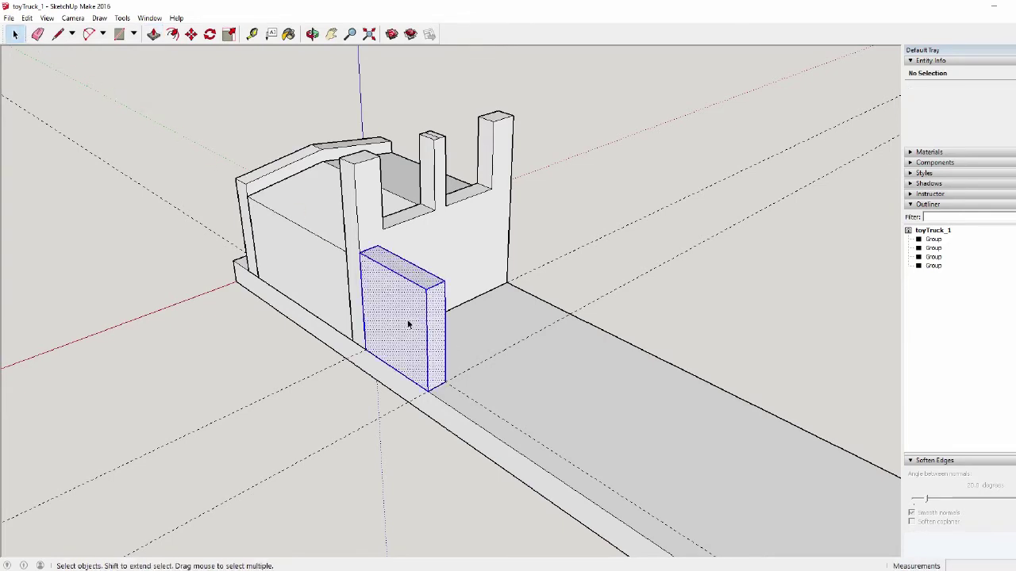
right_click(408, 322)
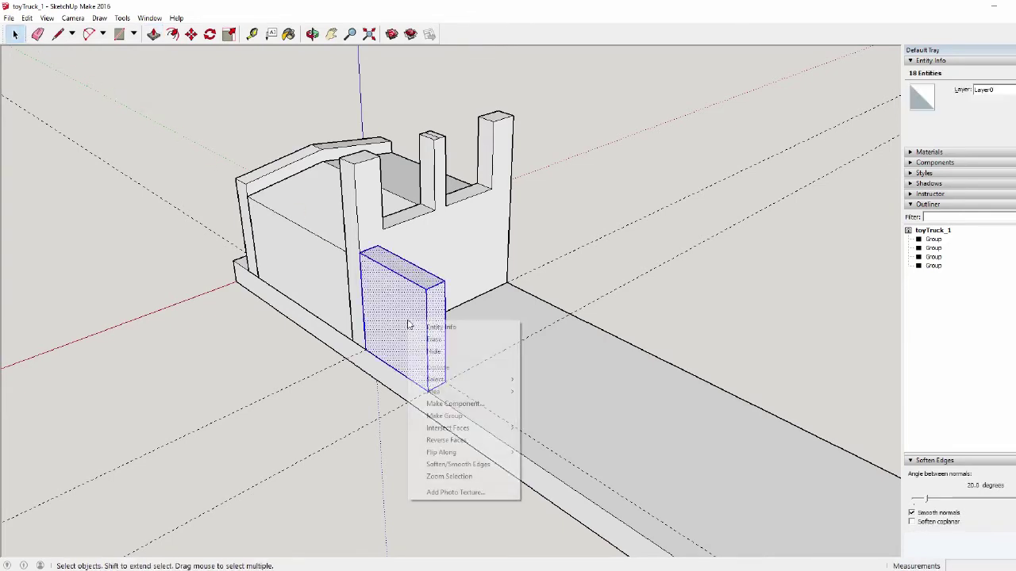
click(462, 417)
Copy the side panel group across the base so it aligns with the notched plate's opposite rear corner
middle_drag(616, 293, 174, 254)
key(m)
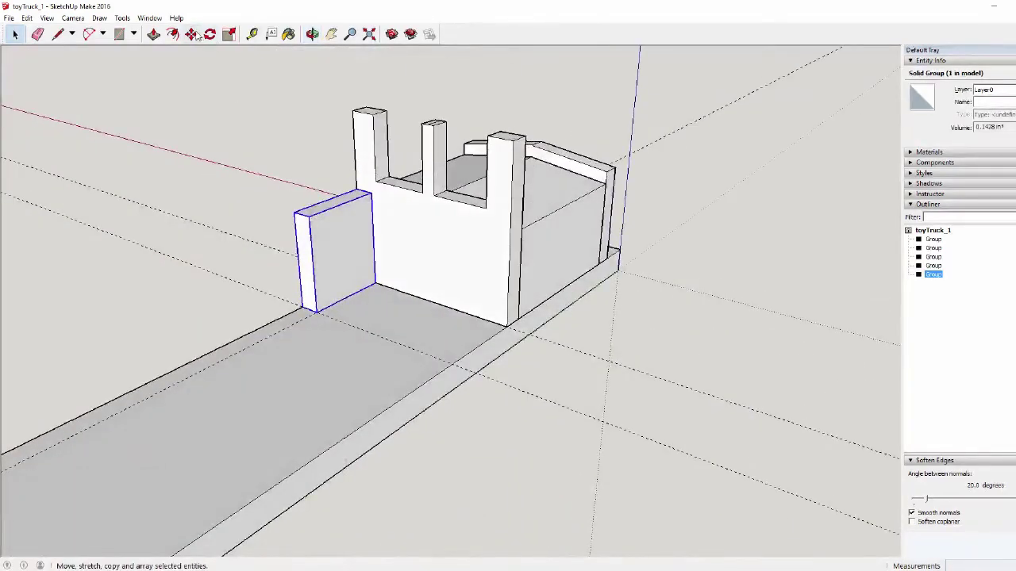
click(375, 283)
key(ctrl)
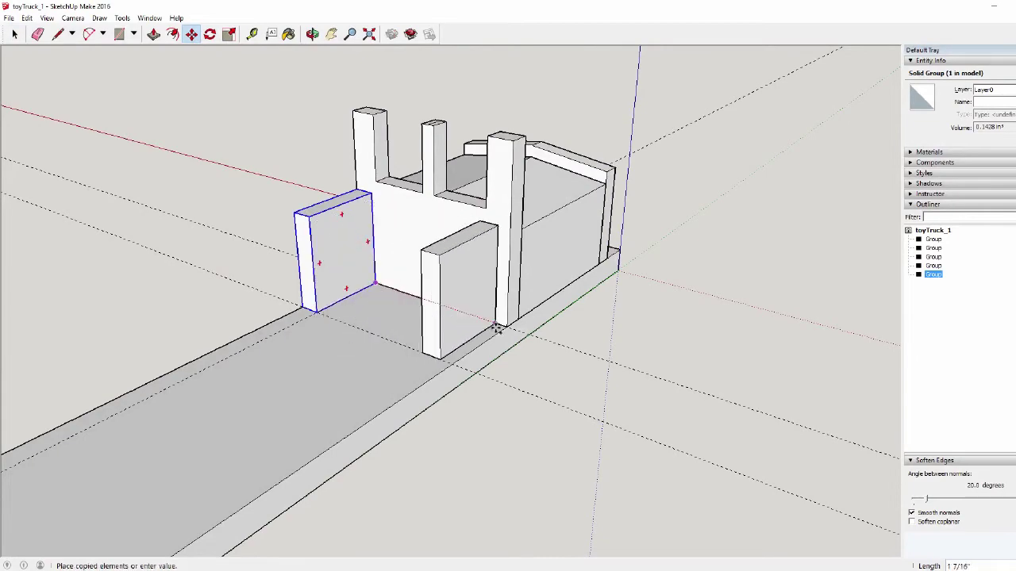
click(520, 330)
Delete the three remaining guides around the base and side panels
middle_drag(500, 453, 468, 445)
click(15, 34)
drag(114, 215, 97, 164)
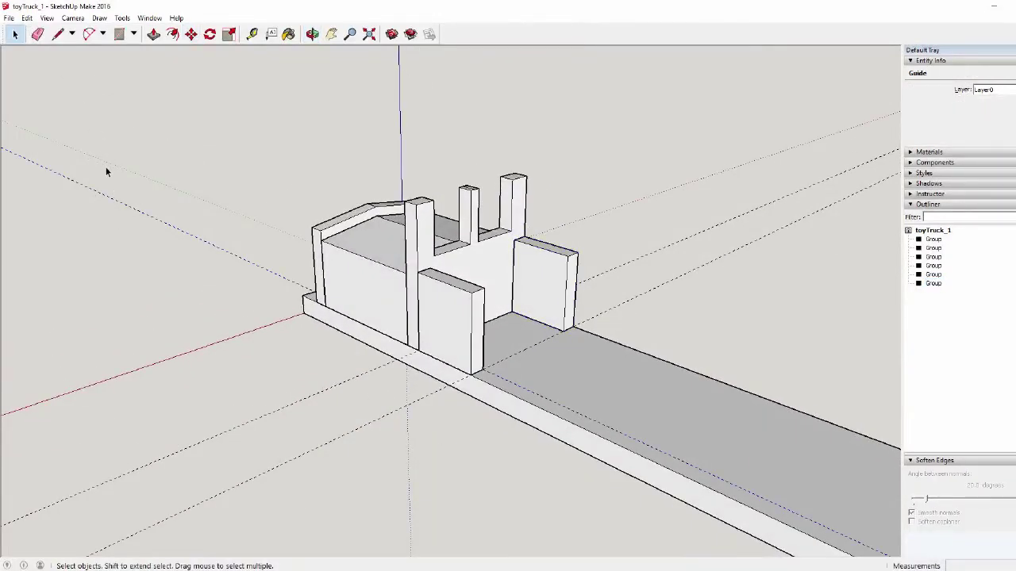
drag(325, 502, 266, 430)
key(Delete)
mouse_move(201, 369)
middle_down()
mouse_move(247, 390)
mouse_move(196, 371)
middle_up()
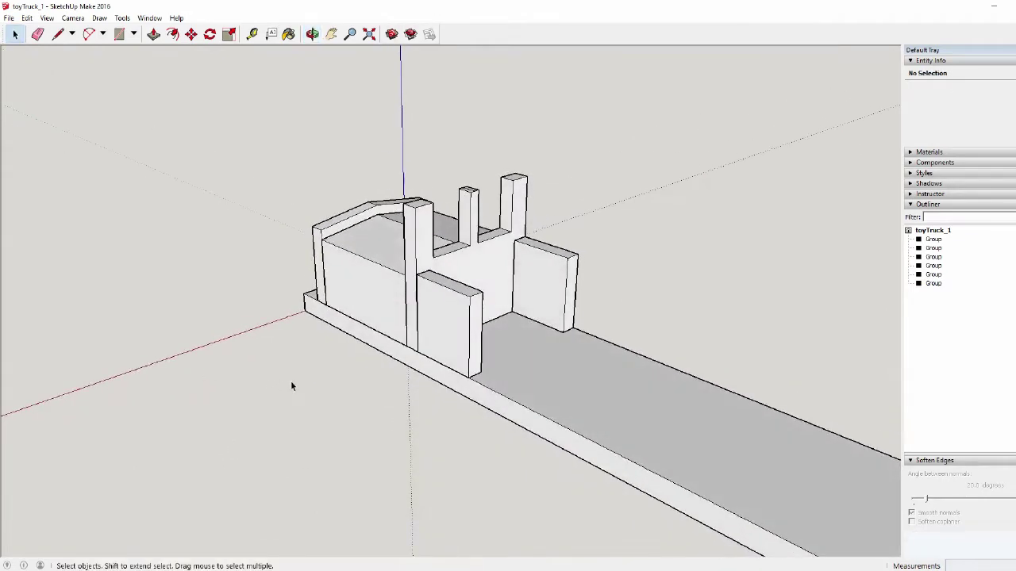
Place a guide across the base 3/16 inch behind the rear ends of the two side panels
middle_drag(336, 386, 361, 389)
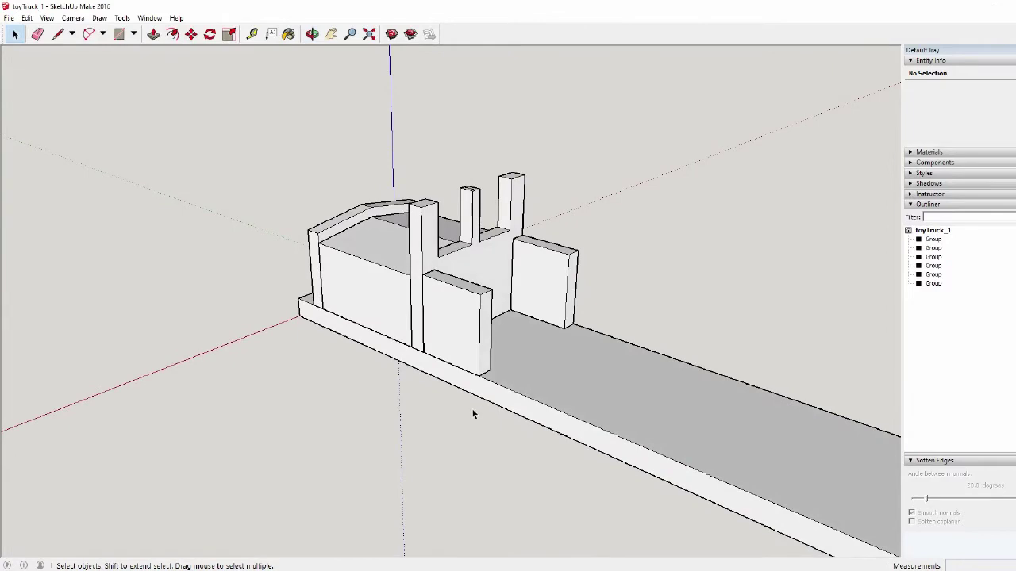
scroll(472, 409, up, 2)
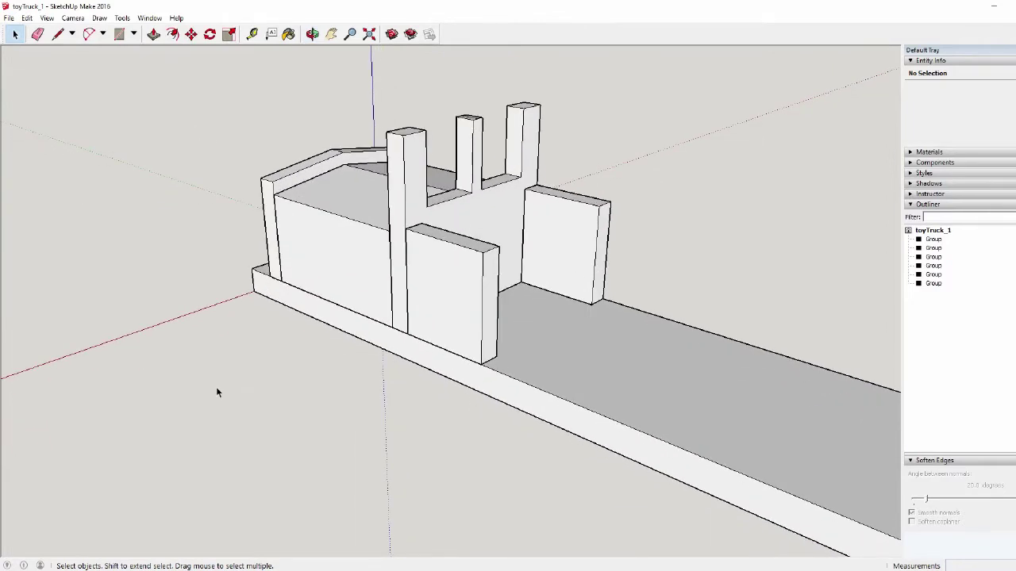
middle_drag(321, 375, 288, 403)
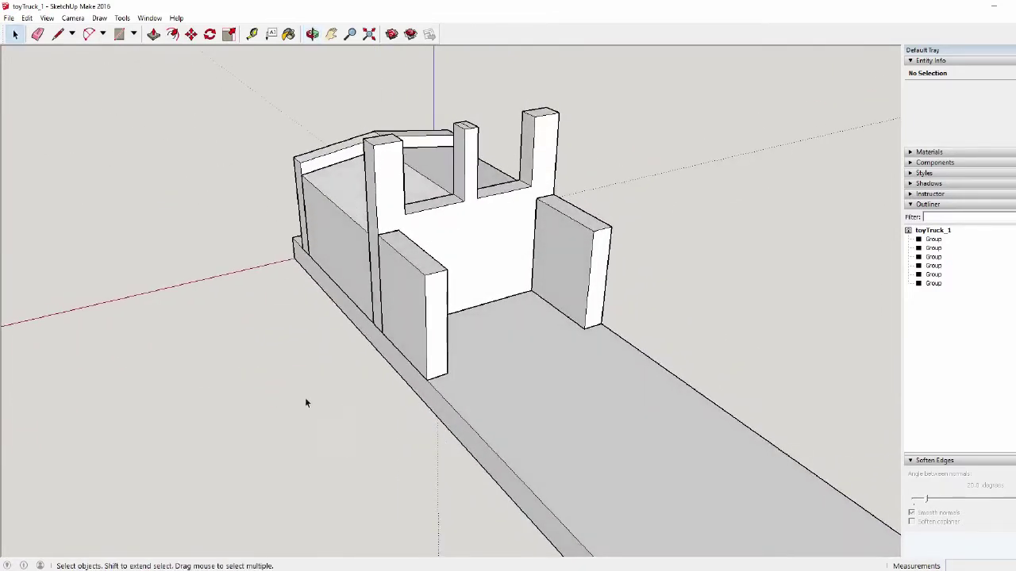
click(252, 33)
scroll(445, 377, up, 3)
click(428, 367)
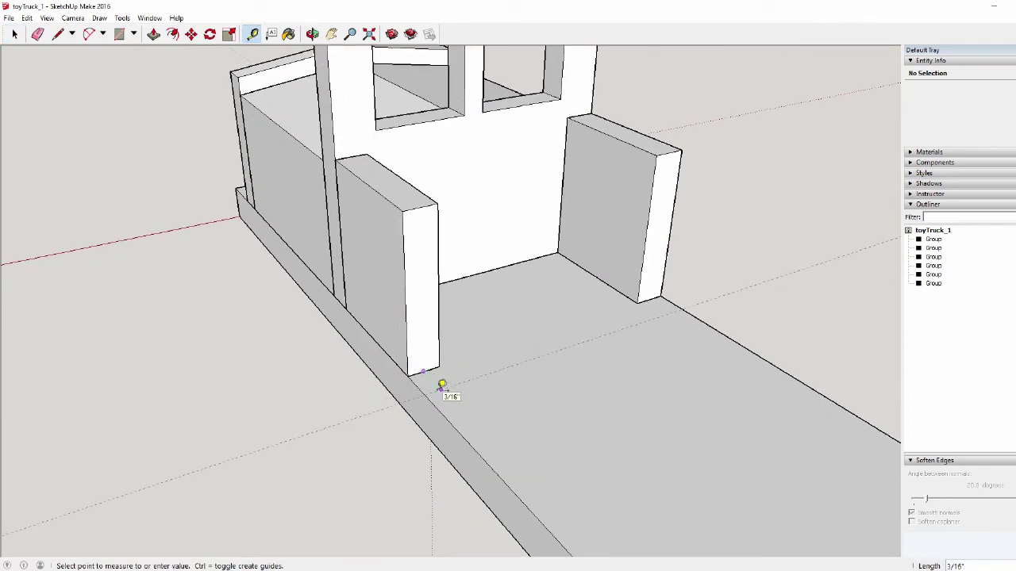
middle_drag(442, 386, 395, 347)
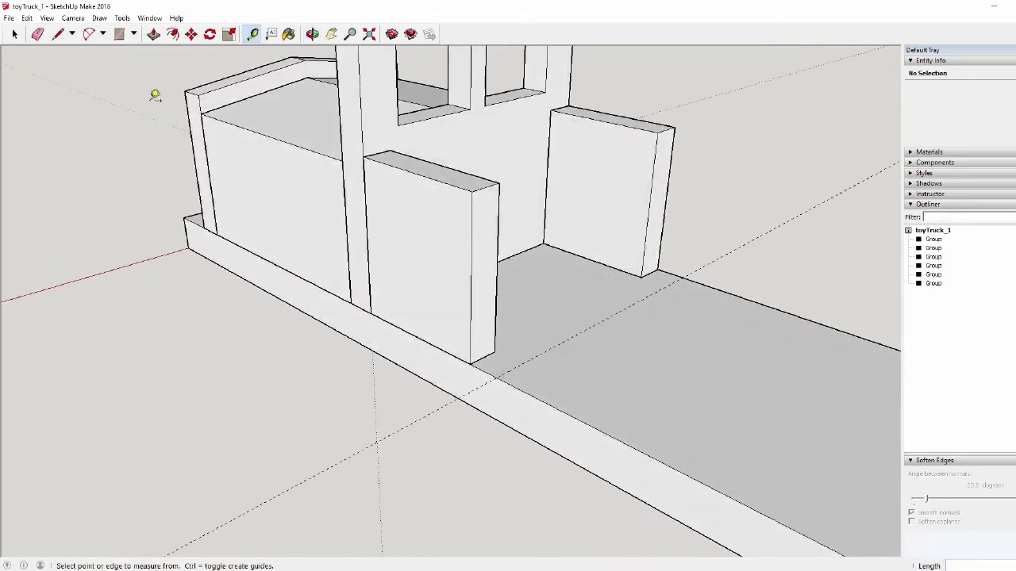
Draw a 1 3/4 by 3/16 inch rectangle across the base behind the side panels and Push/Pull it up 1 11/16 inches
click(119, 35)
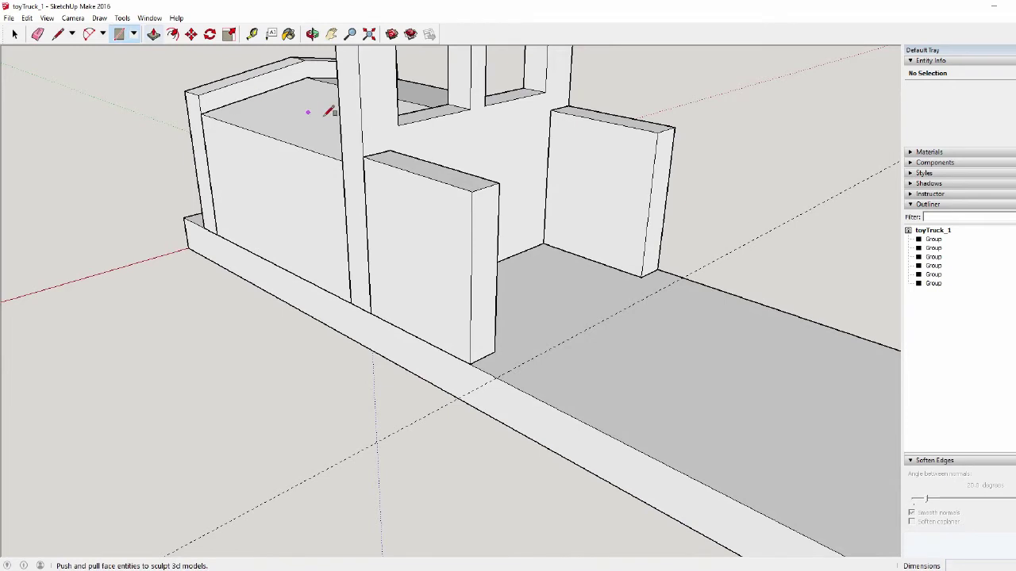
click(471, 363)
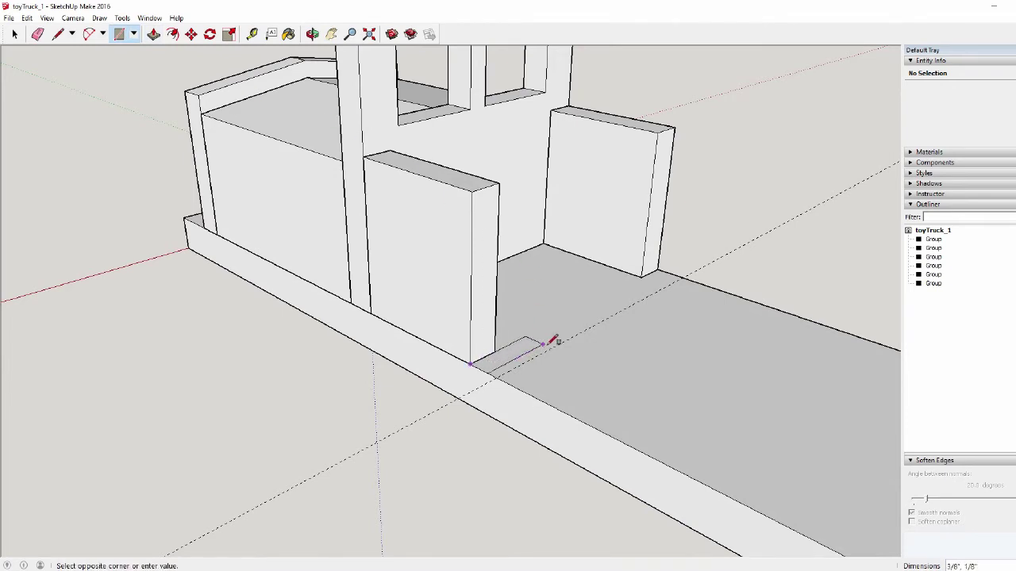
click(684, 276)
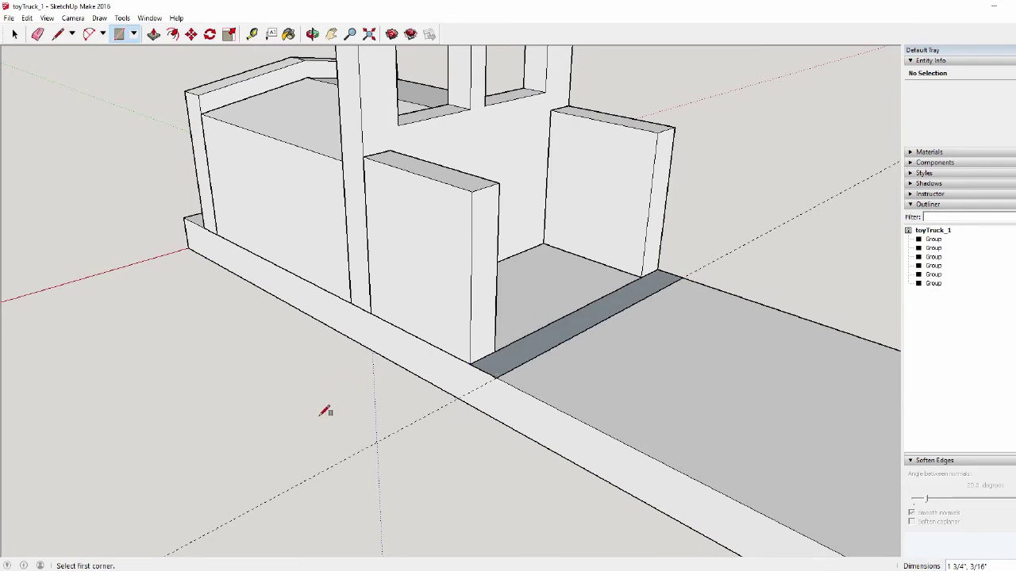
scroll(325, 411, down, 3)
scroll(646, 242, up, 1)
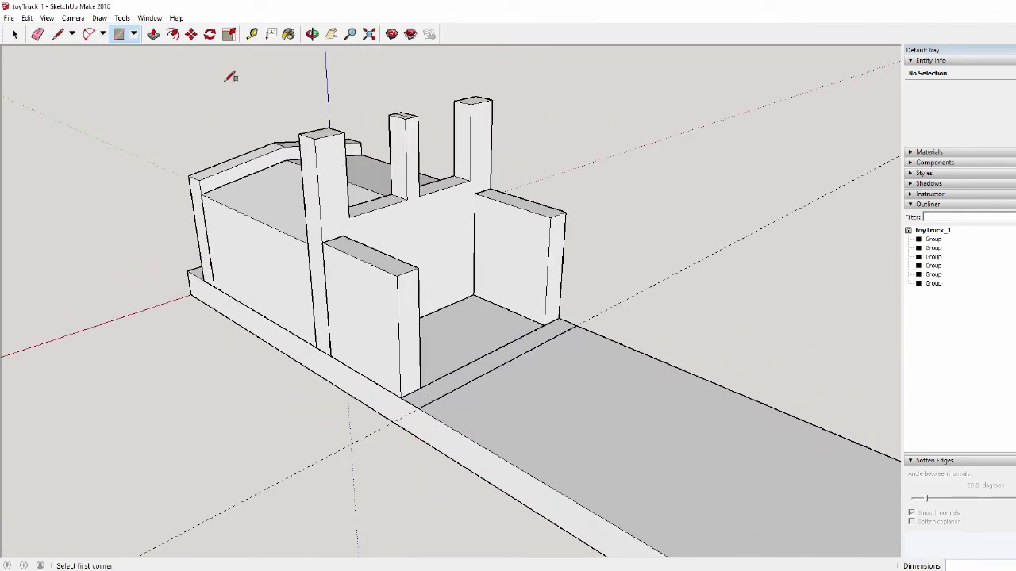
click(153, 35)
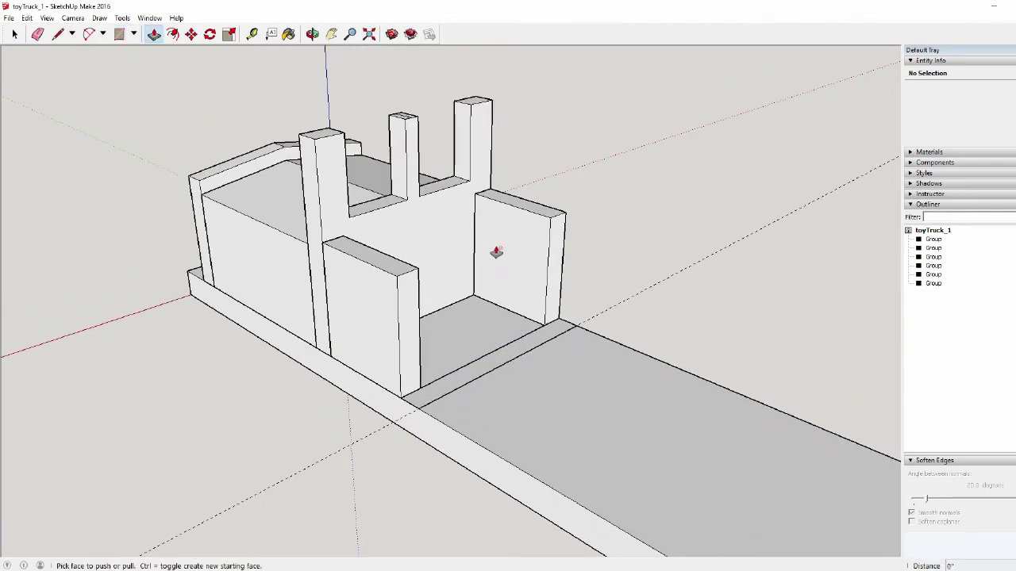
drag(499, 360, 492, 144)
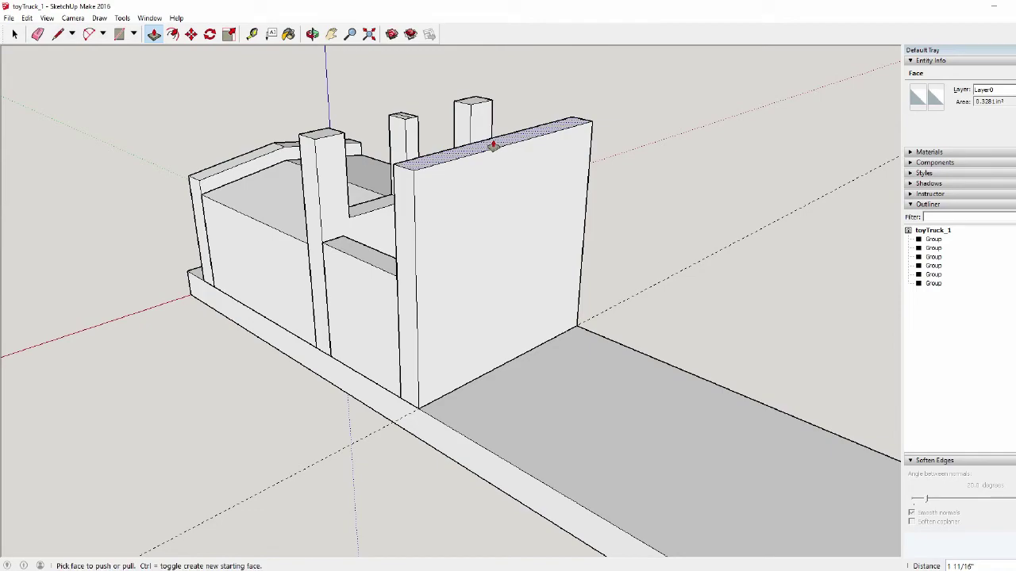
Place two guides across the top of the rear cab plate, each 9/16 inch in from one end
middle_drag(623, 227, 666, 267)
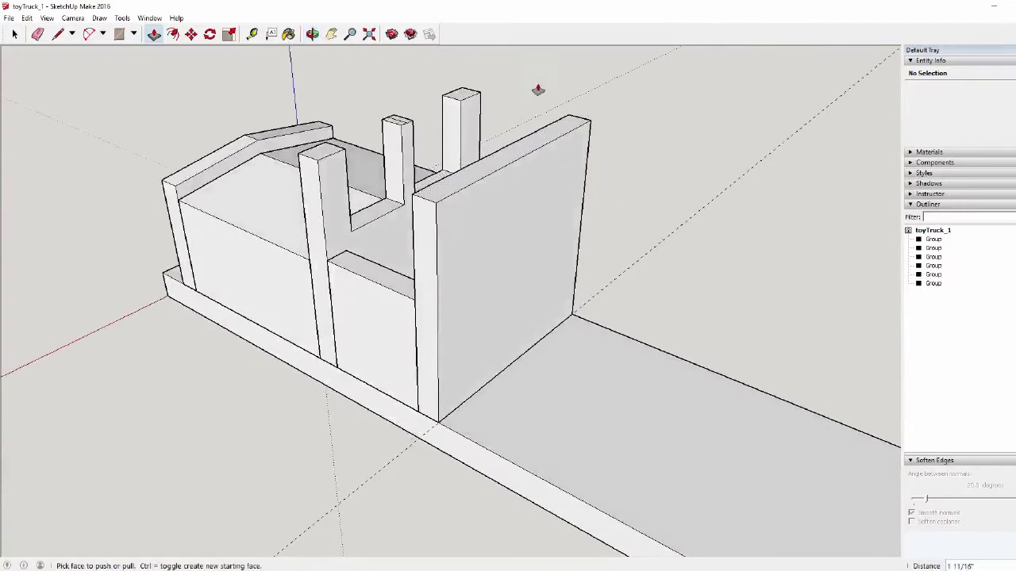
scroll(538, 102, up, 3)
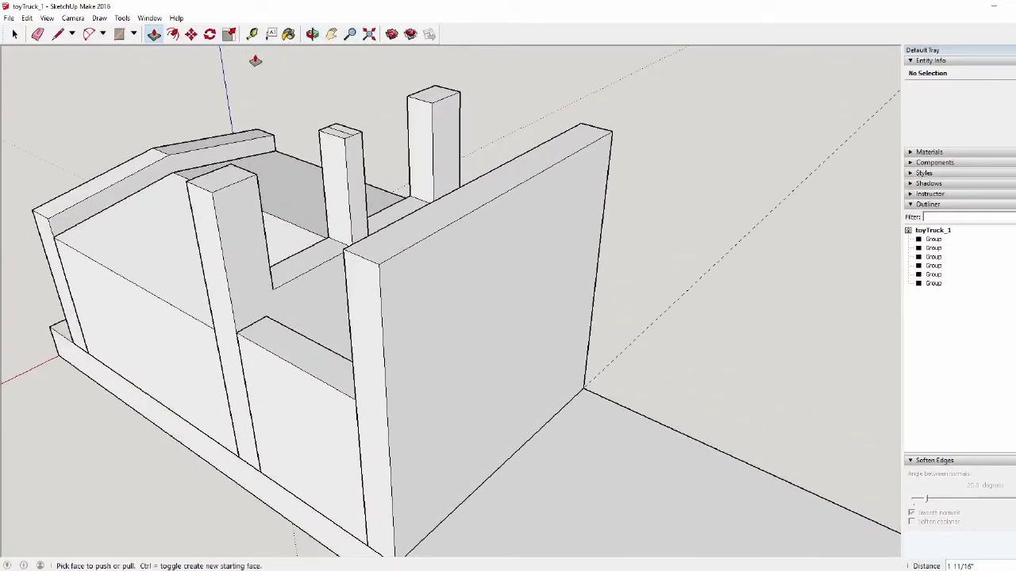
click(252, 34)
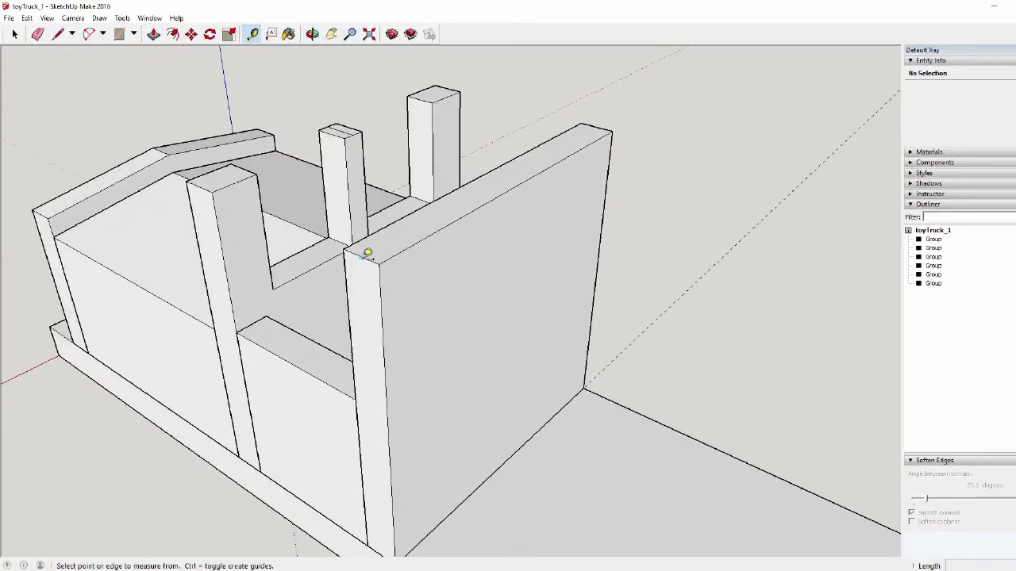
click(363, 254)
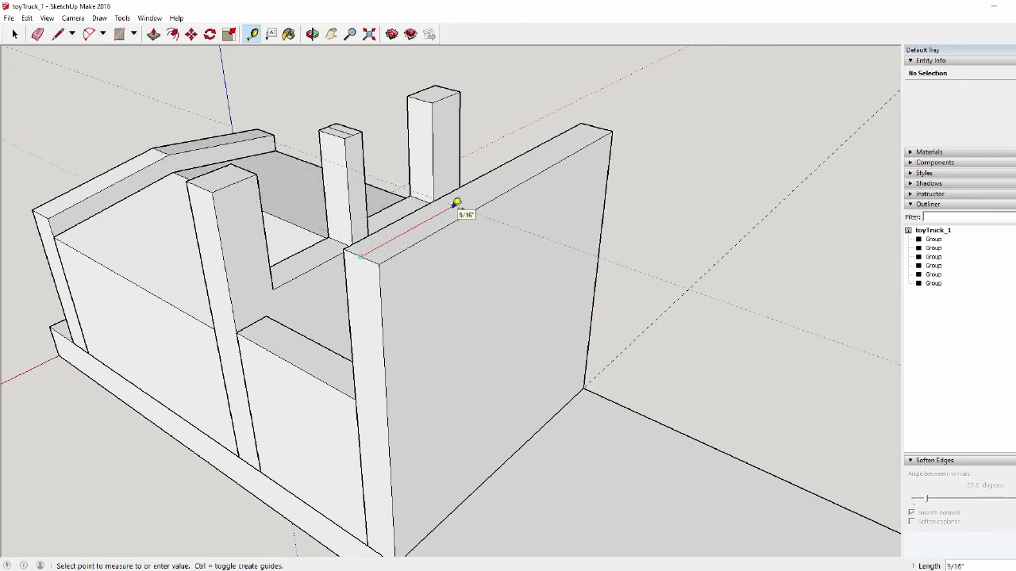
click(460, 200)
click(596, 125)
Select all connected geometry of the rear cab plate and make it a group
key(space)
triple_click(578, 145)
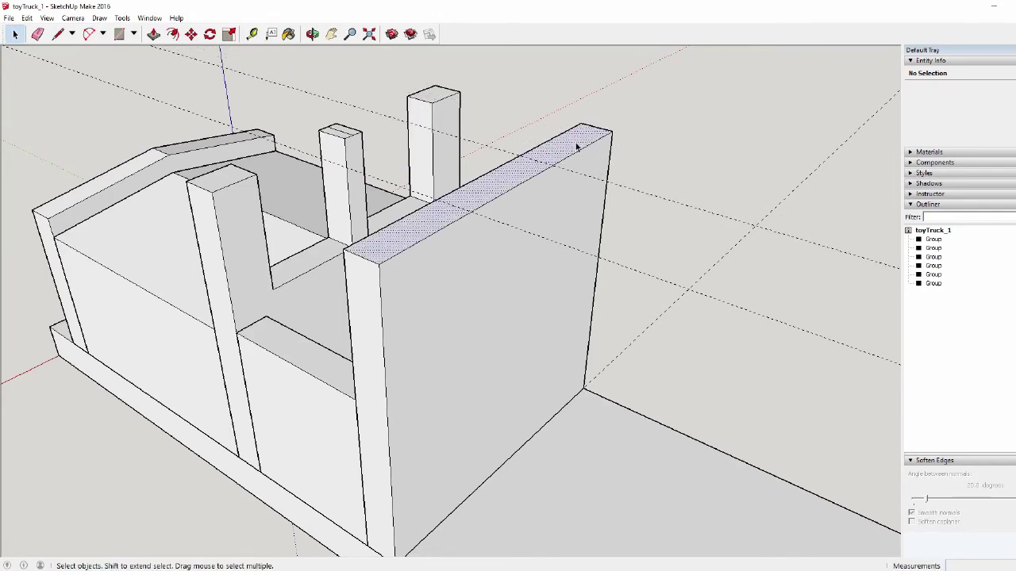
right_click(577, 146)
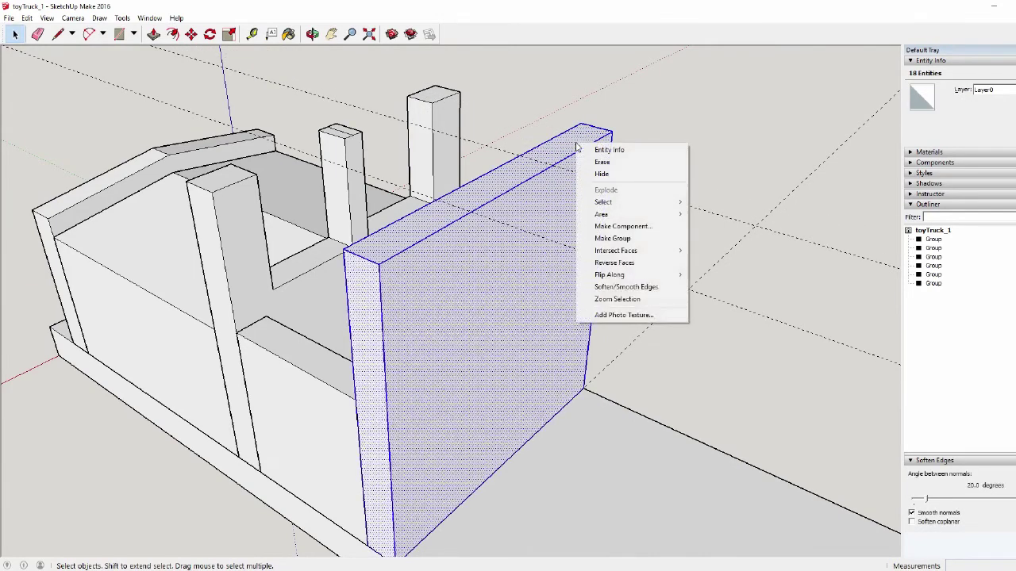
click(626, 239)
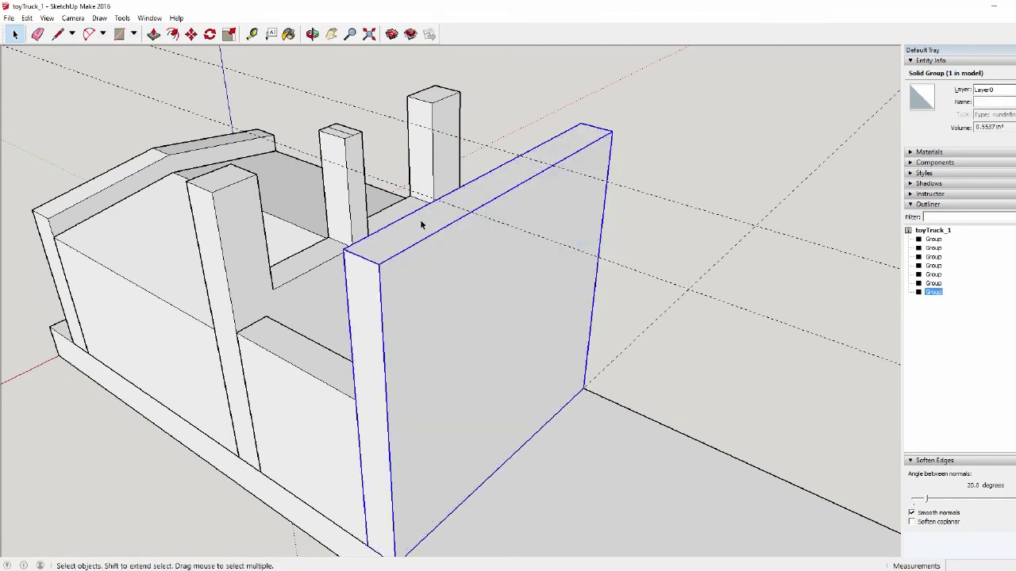
Open the rear plate group and draw two 3/16 inch lines across its top face along the guides
double_click(520, 173)
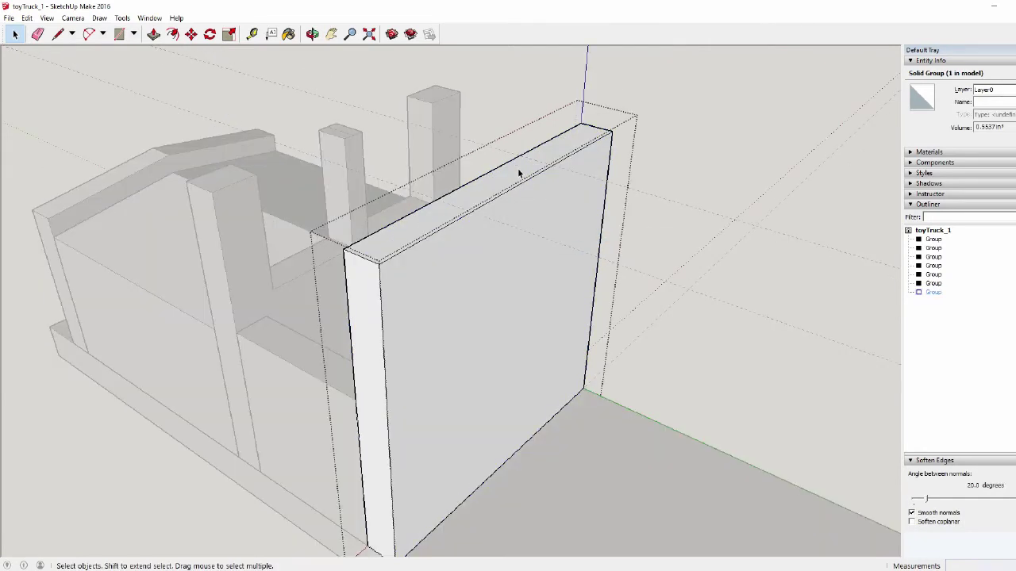
click(520, 170)
click(58, 36)
click(438, 199)
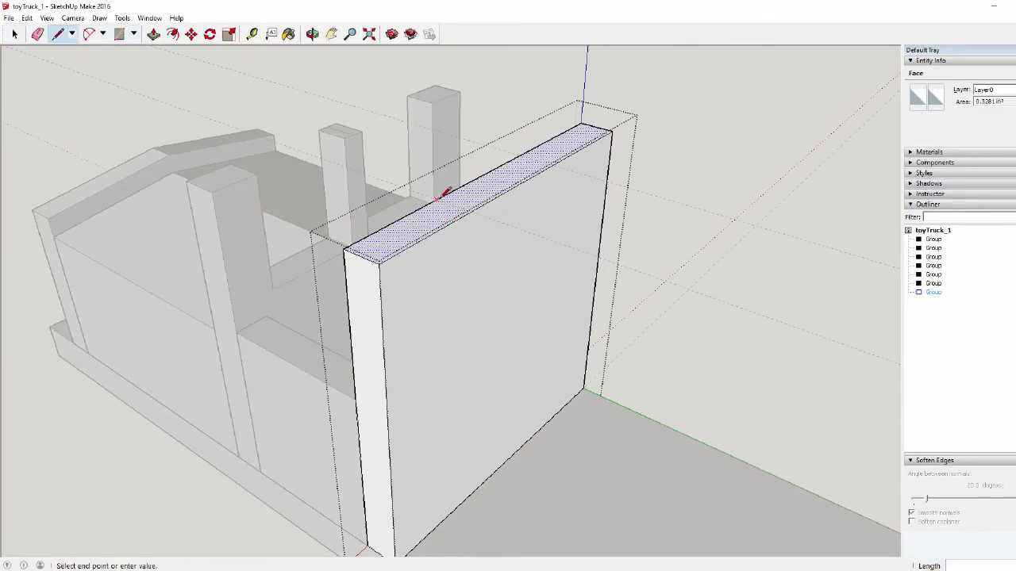
click(471, 209)
click(520, 154)
click(555, 162)
key(space)
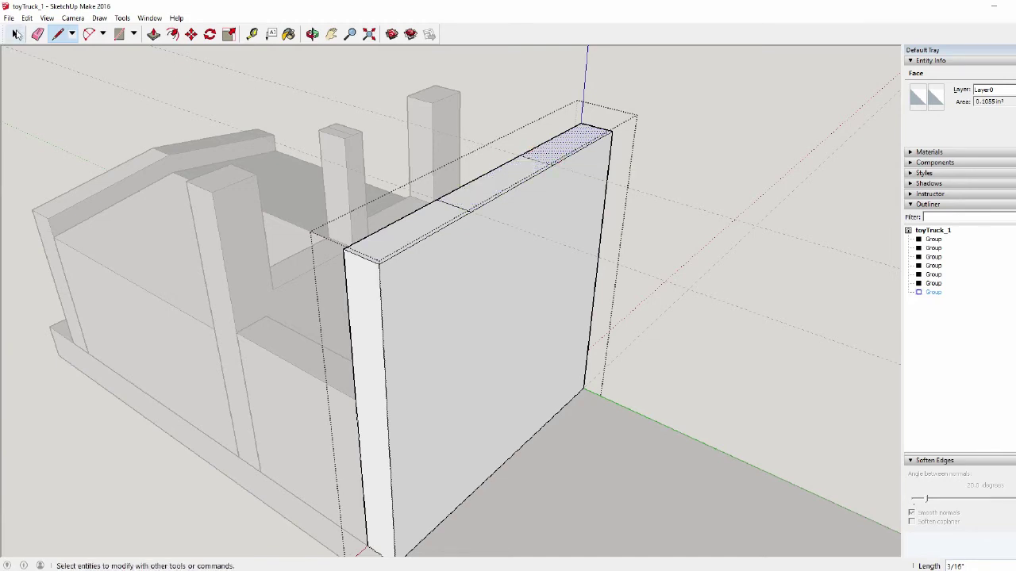
Push/Pull the middle section of the rear plate's top face down 3/8 inch to cut the window notch, and close the group
click(490, 192)
key(p)
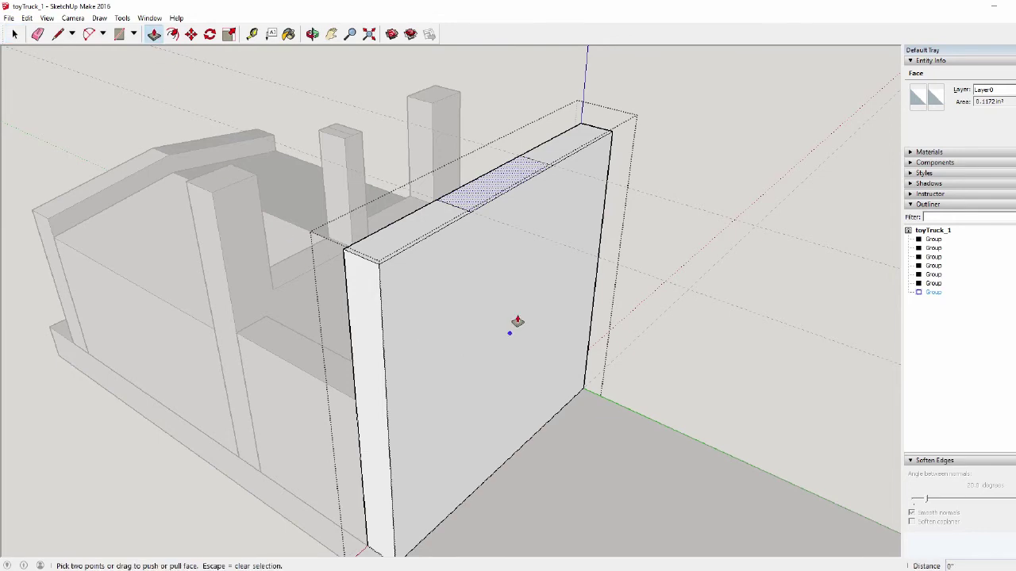
click(492, 186)
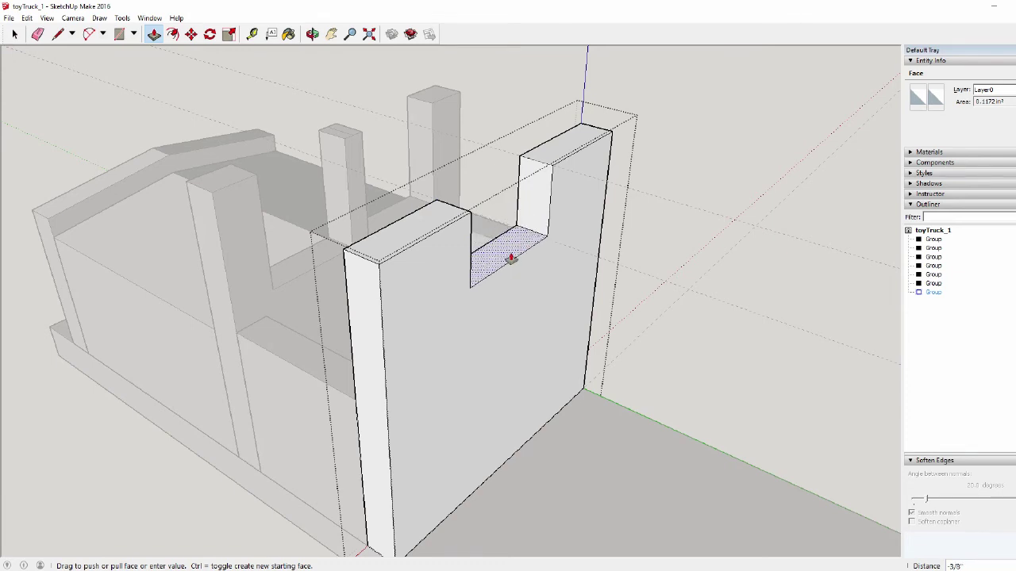
click(511, 257)
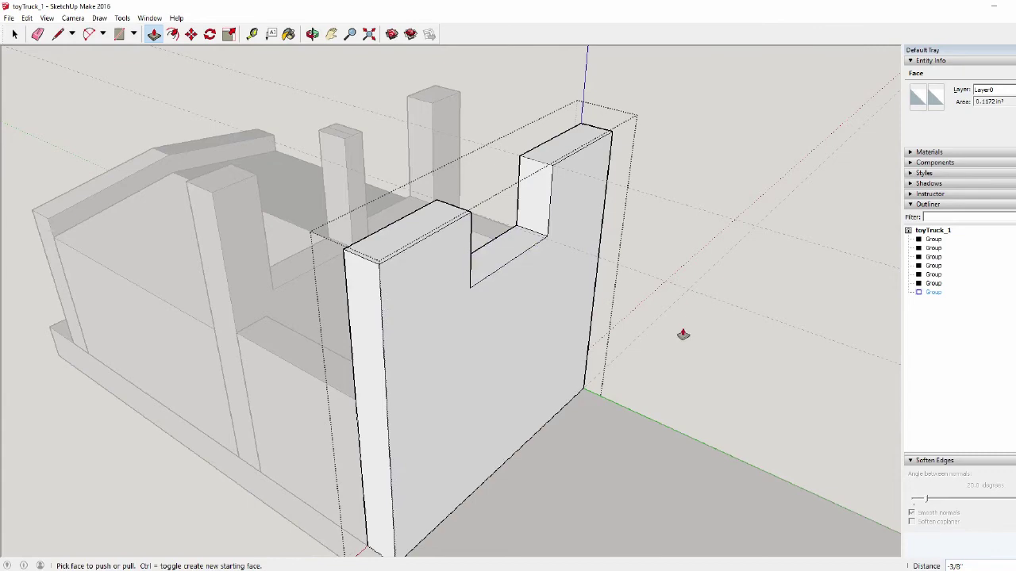
key(space)
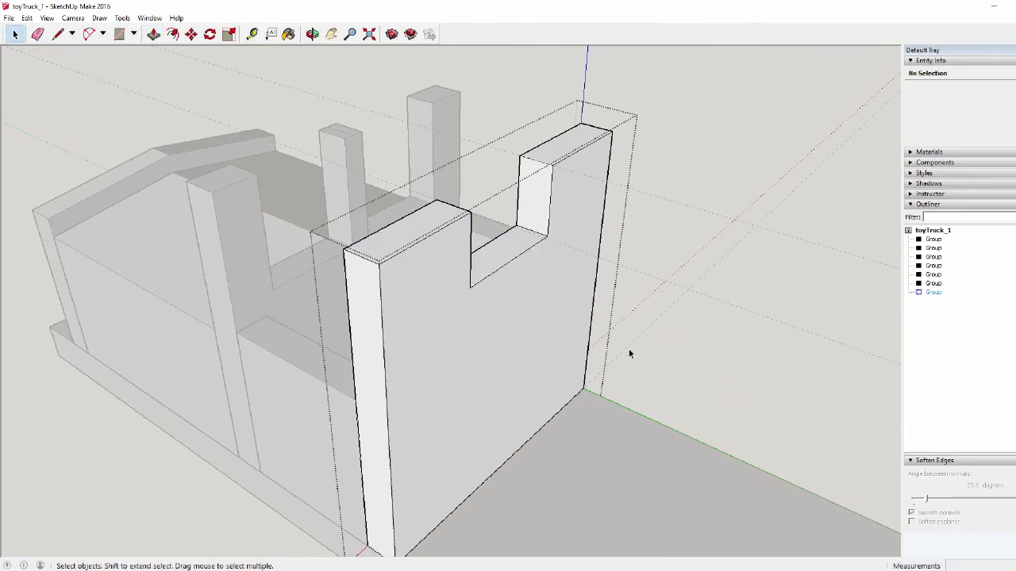
click(671, 373)
Delete the three guides around the notched rear plate
middle_drag(671, 373, 736, 168)
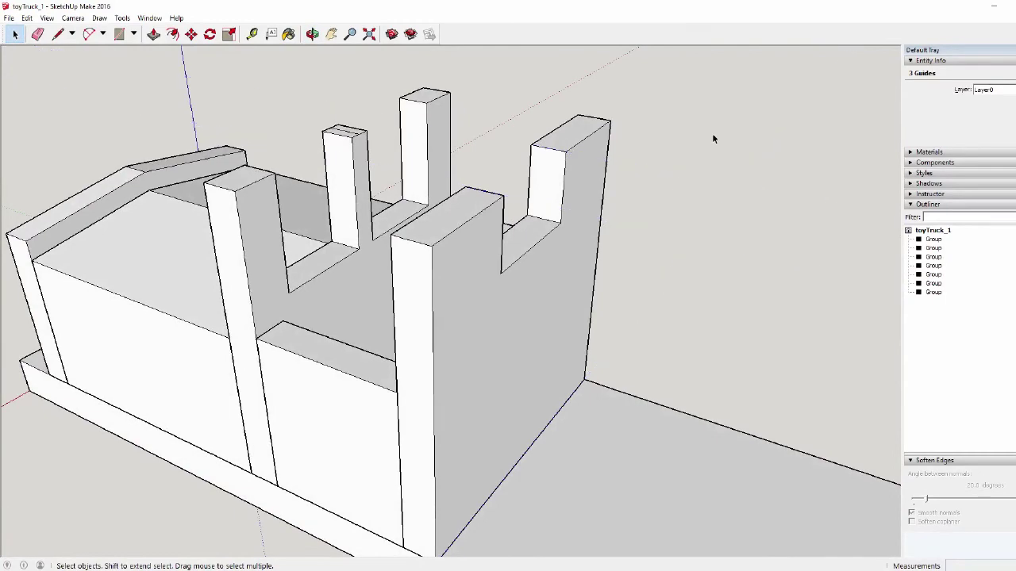
scroll(643, 138, down, 2)
scroll(540, 204, down, 4)
middle_drag(540, 204, 710, 337)
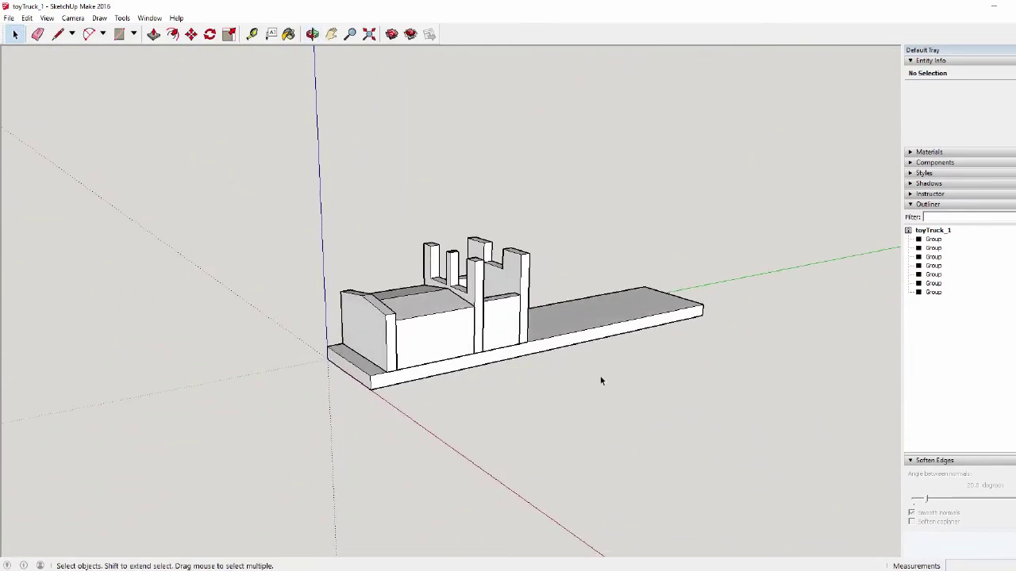
middle_drag(612, 404, 564, 358)
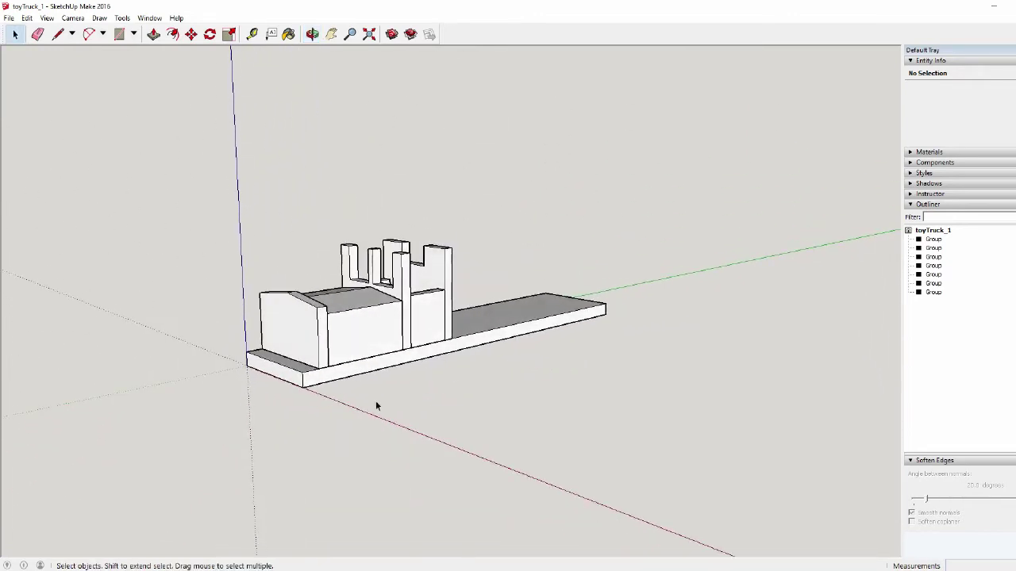
Draw a 1 3/4 by 1 3/8 inch roof rectangle from the rear plate's top corner to the guide intersection and Push/Pull it up 1/4 inch
scroll(488, 441, down, 3)
scroll(489, 441, up, 6)
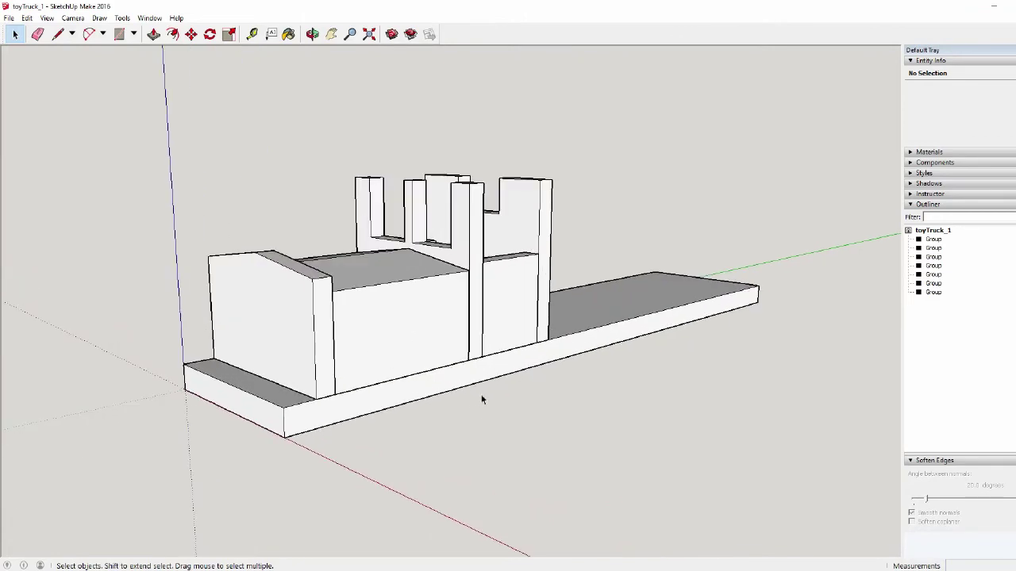
middle_drag(472, 412, 444, 439)
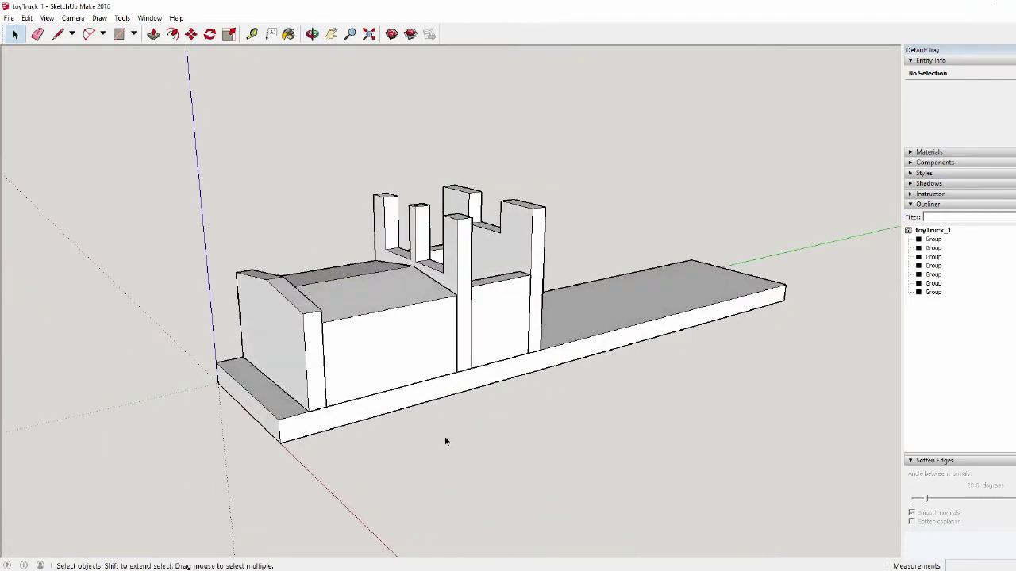
scroll(508, 357, up, 3)
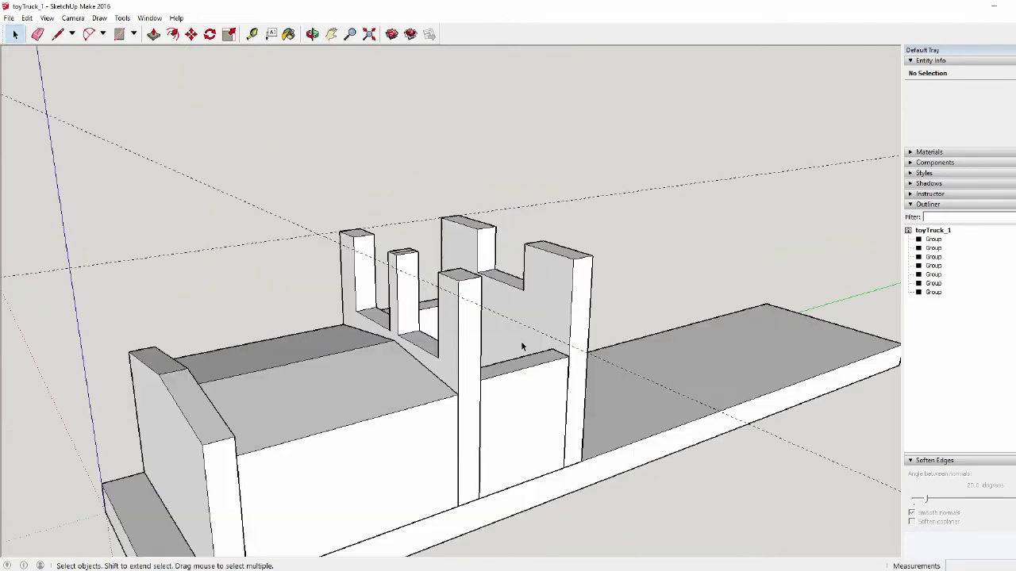
click(122, 35)
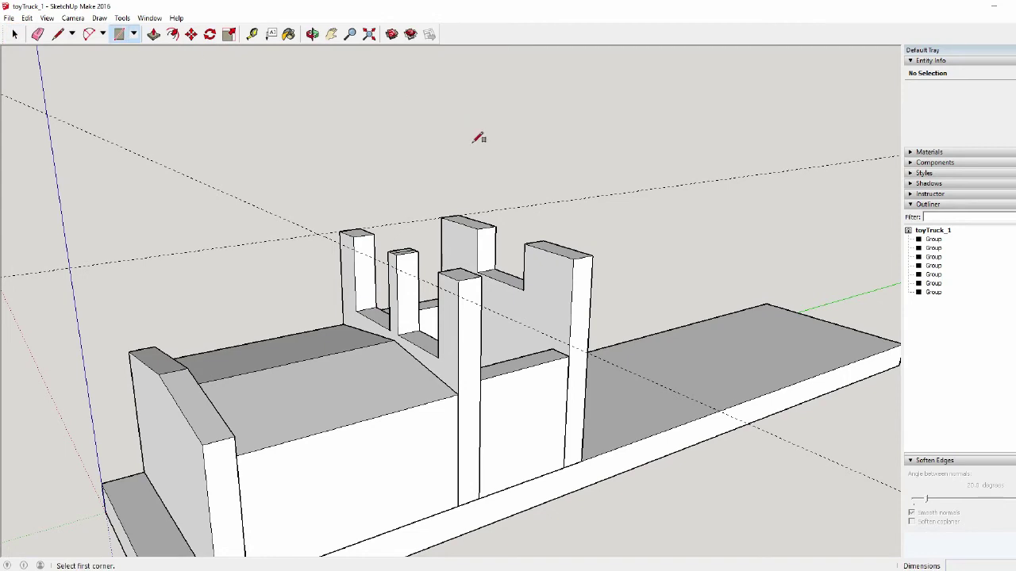
click(593, 256)
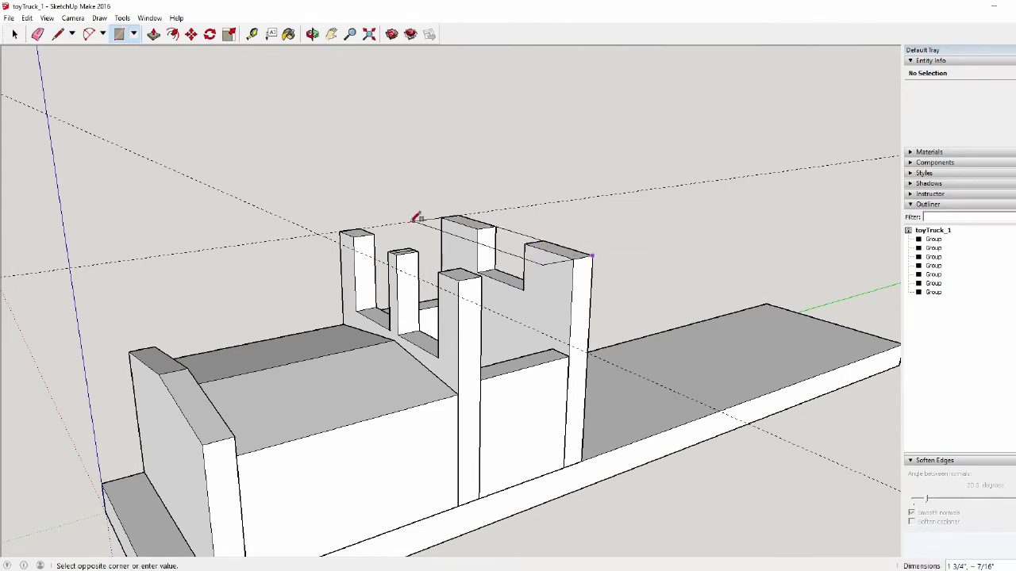
click(322, 232)
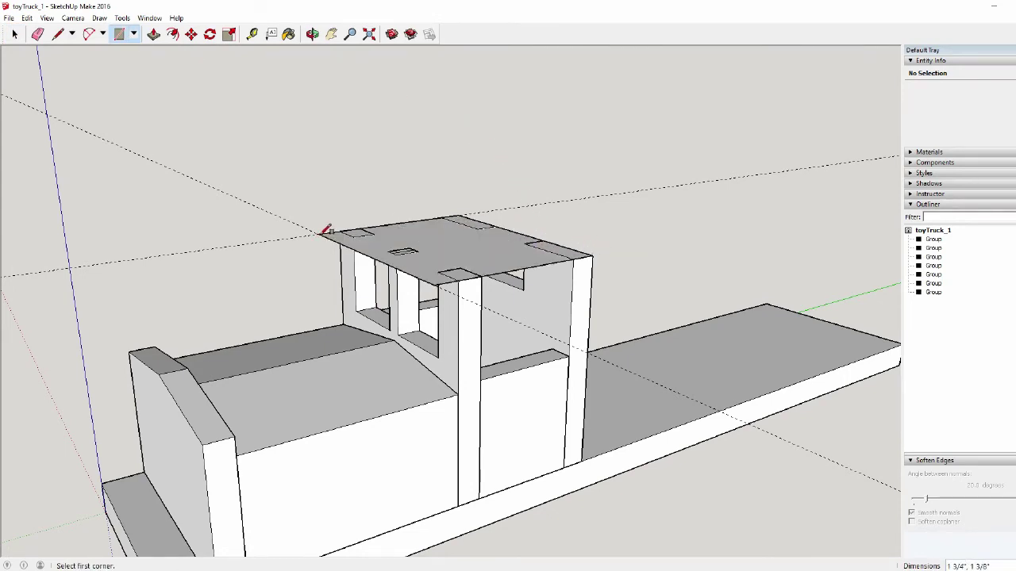
click(153, 34)
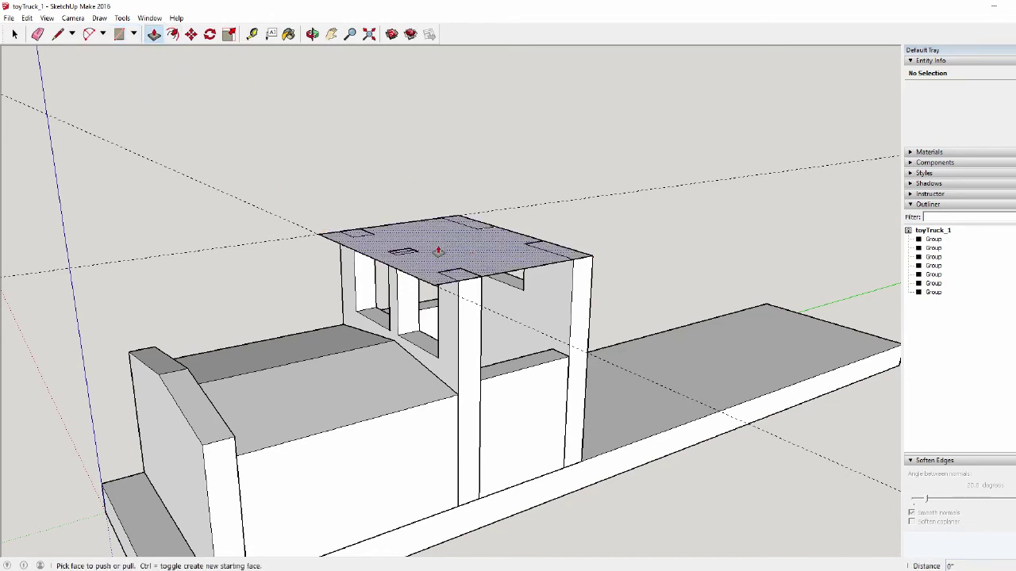
click(440, 242)
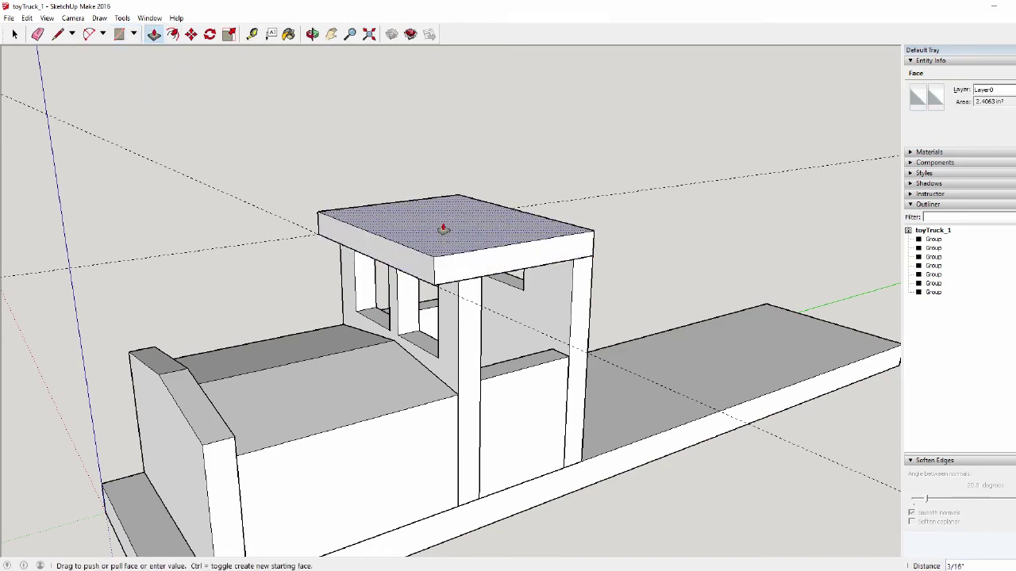
click(443, 223)
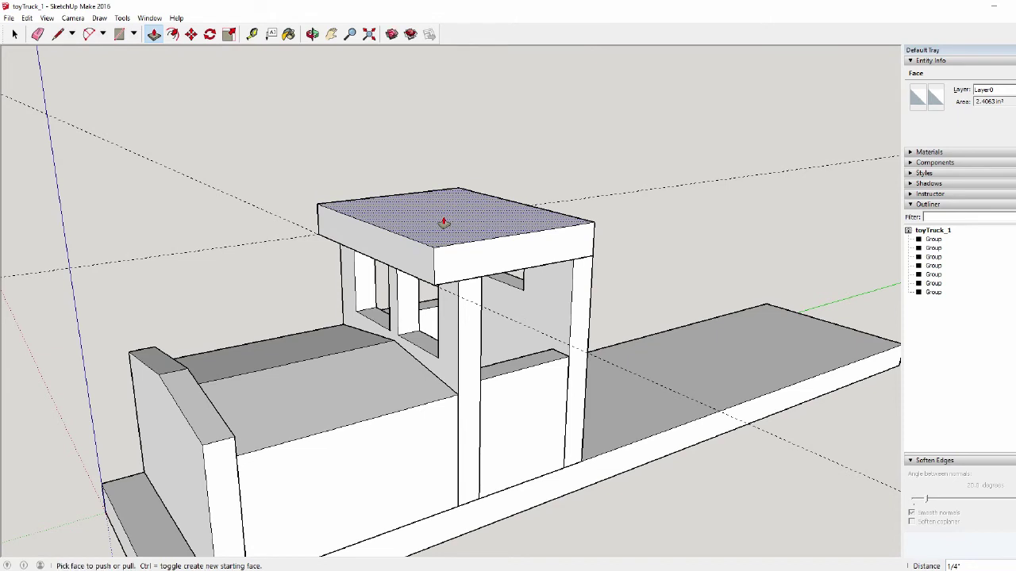
Select all connected geometry of the cab roof slab and make it a group
click(15, 34)
triple_click(444, 220)
right_click(443, 220)
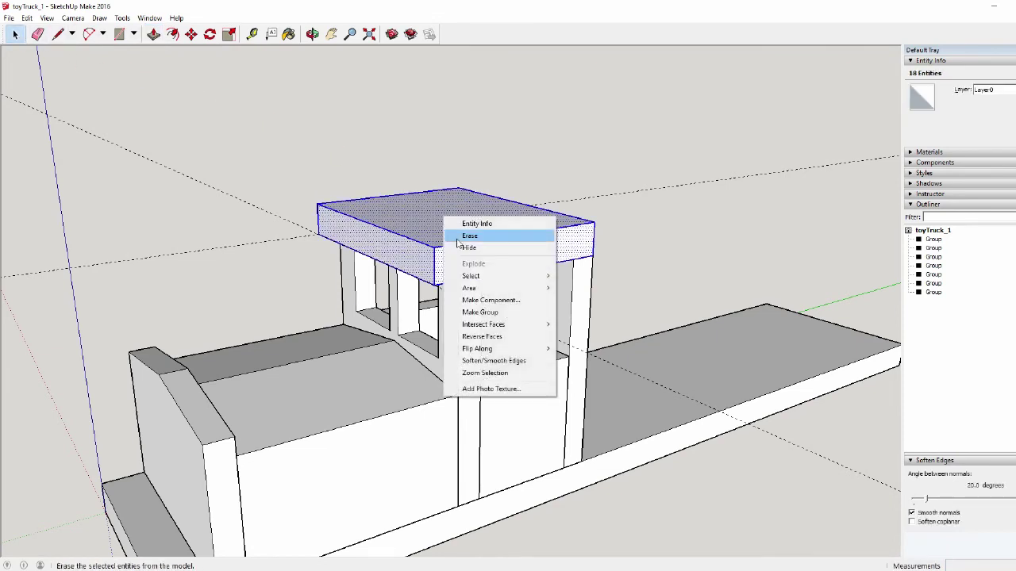
click(492, 315)
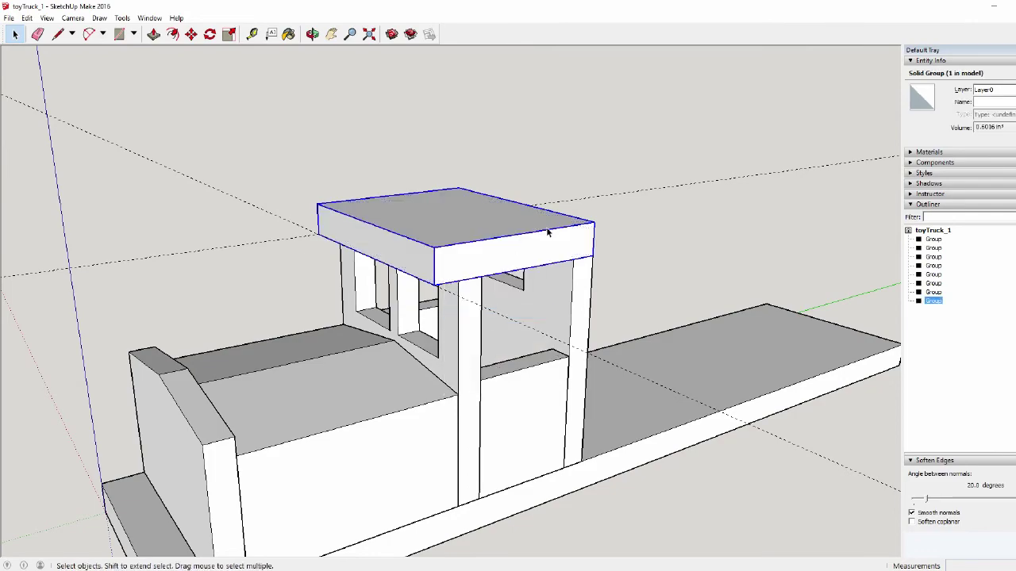
Place a vertical guide on the roof's rear face, offset inward from its side edge
middle_drag(611, 198, 291, 247)
scroll(323, 227, up, 5)
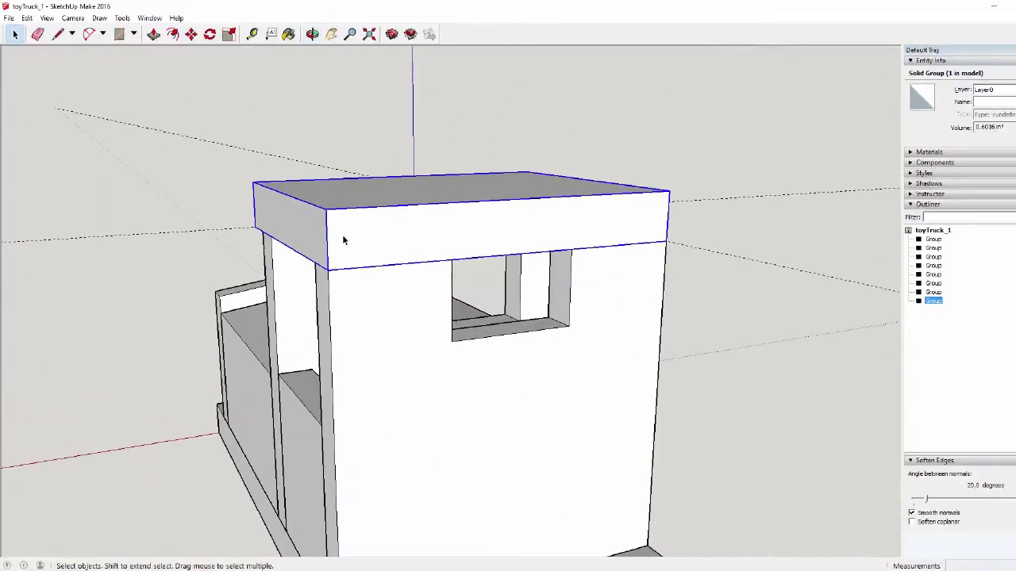
click(251, 34)
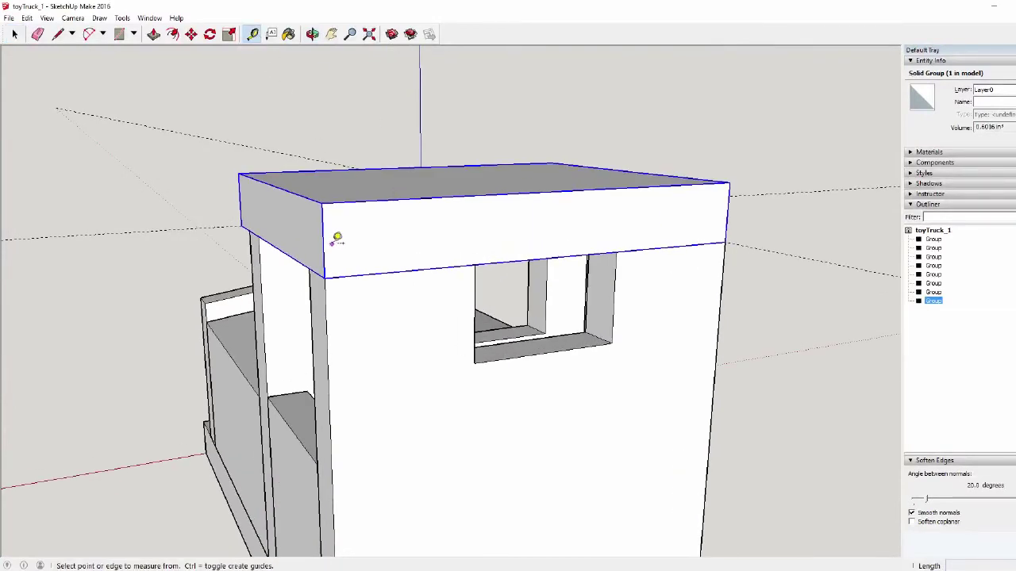
click(324, 239)
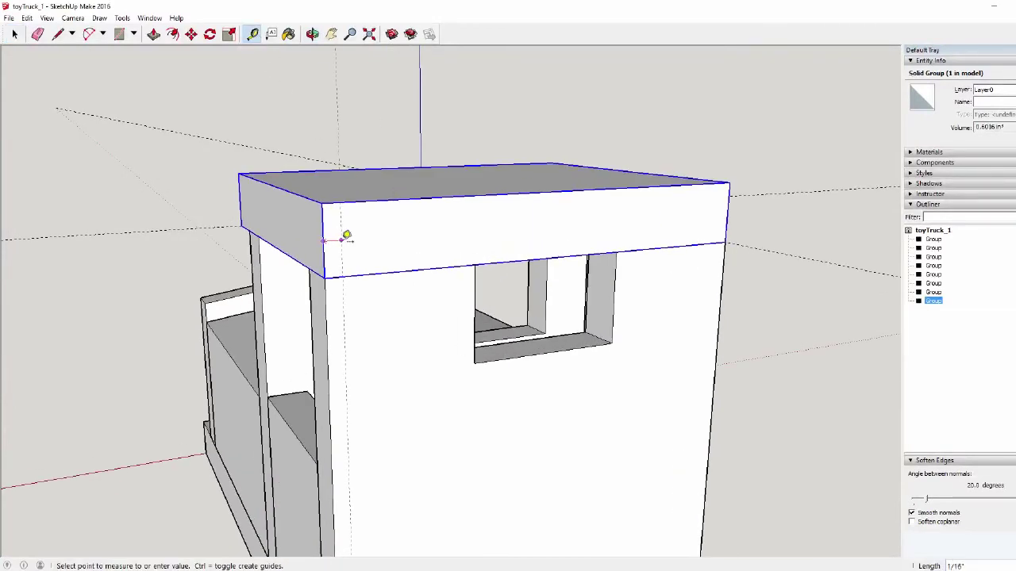
click(396, 229)
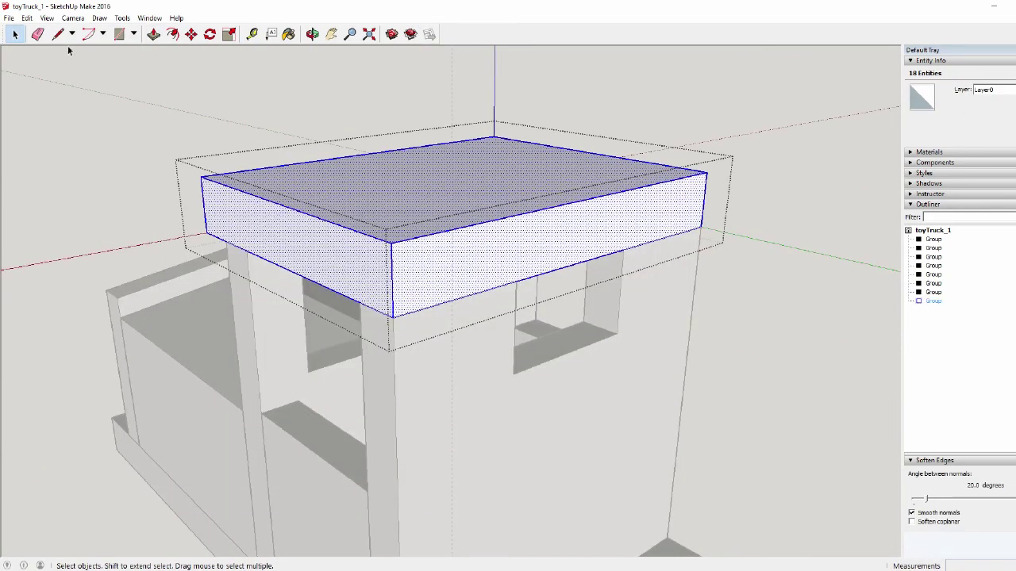
Draw a 90-degree arc on the roof's rear face, centred where the guide meets the bottom edge, from the bottom corner to the top edge
click(89, 34)
click(453, 299)
click(392, 315)
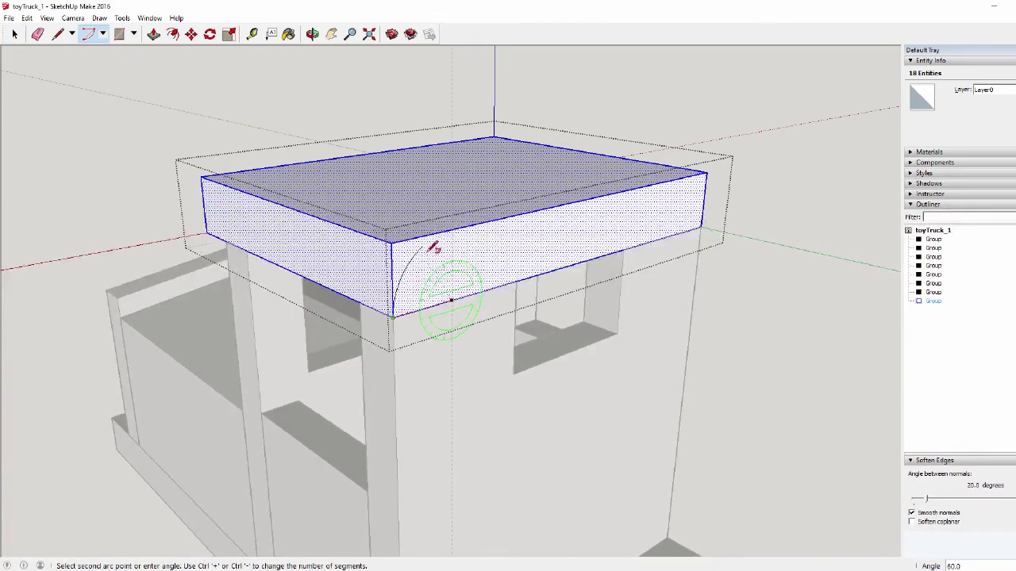
click(460, 227)
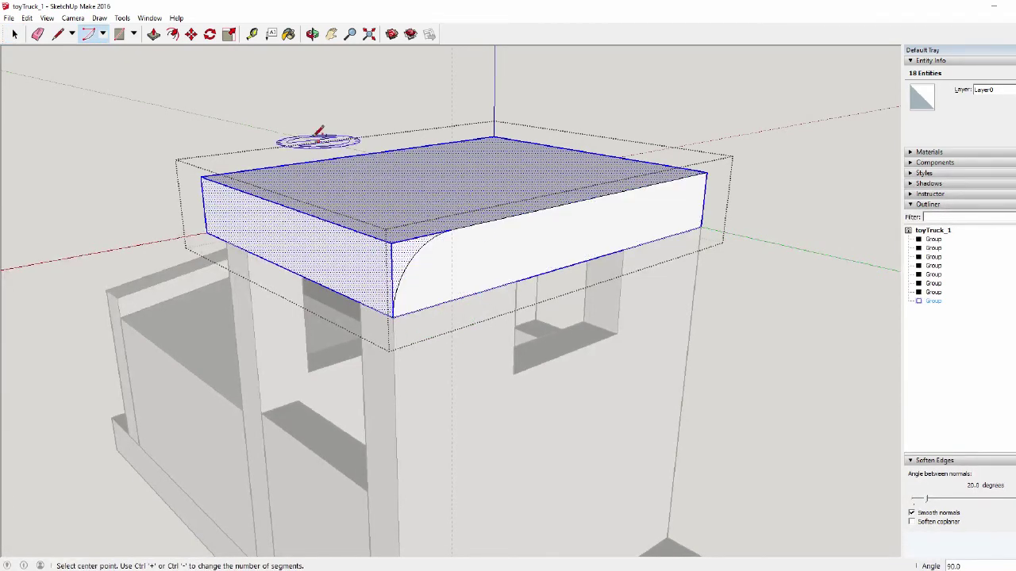
click(14, 35)
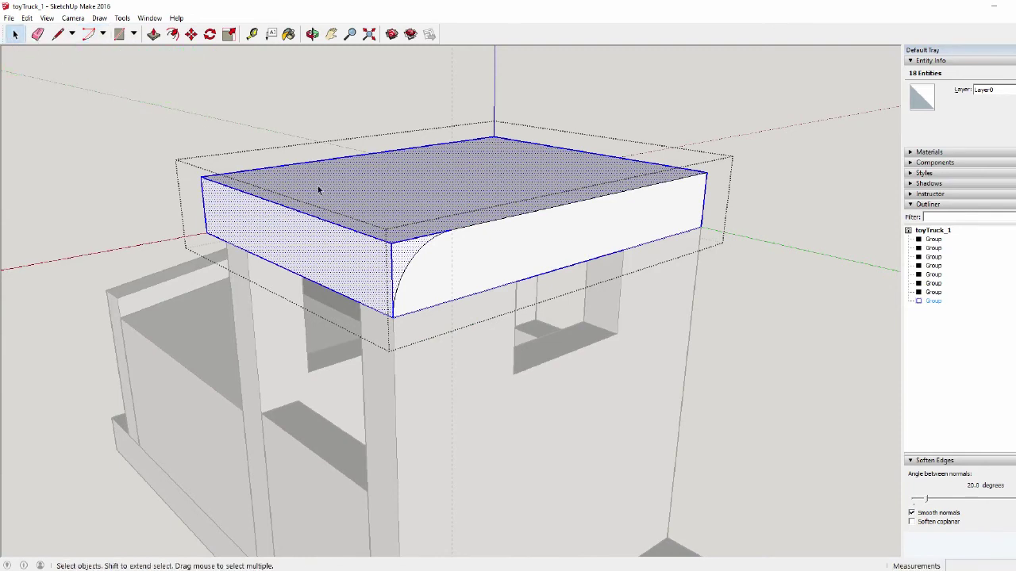
Use Follow Me to cut the corner profile outside the arc along the roof's two side and front top edges, then leave the roof group
click(336, 226)
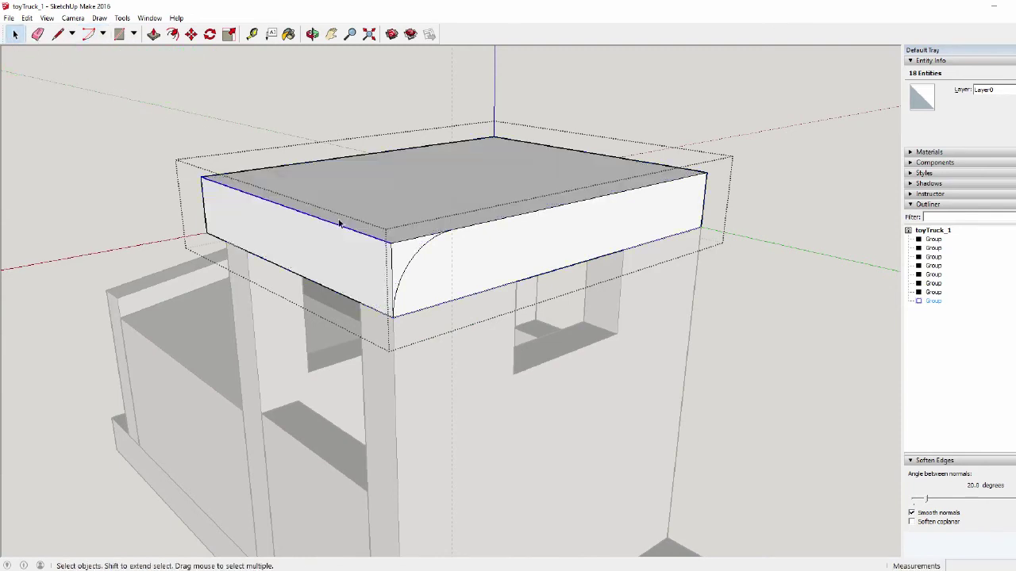
shift+click(385, 154)
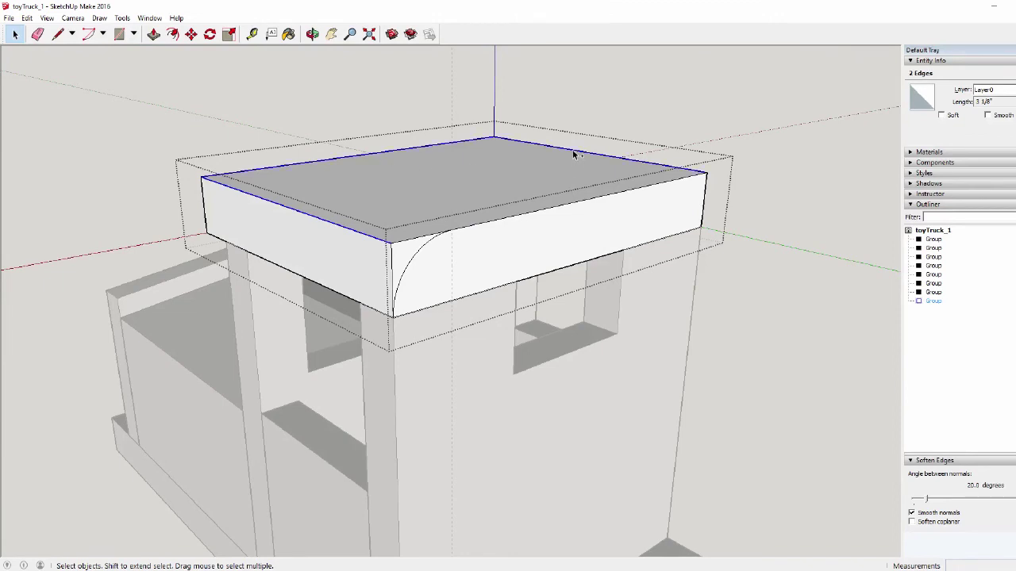
click(122, 17)
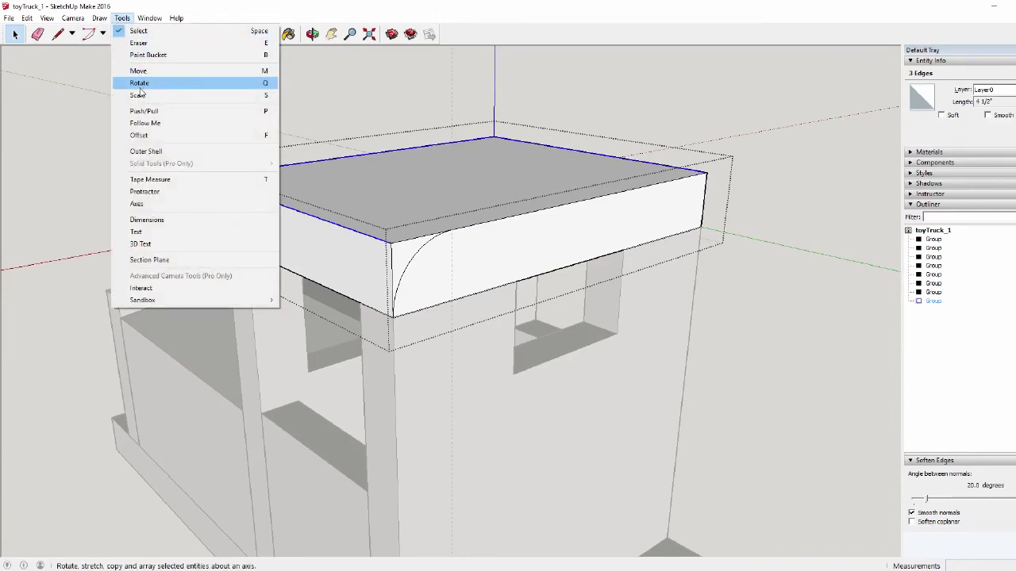
click(152, 124)
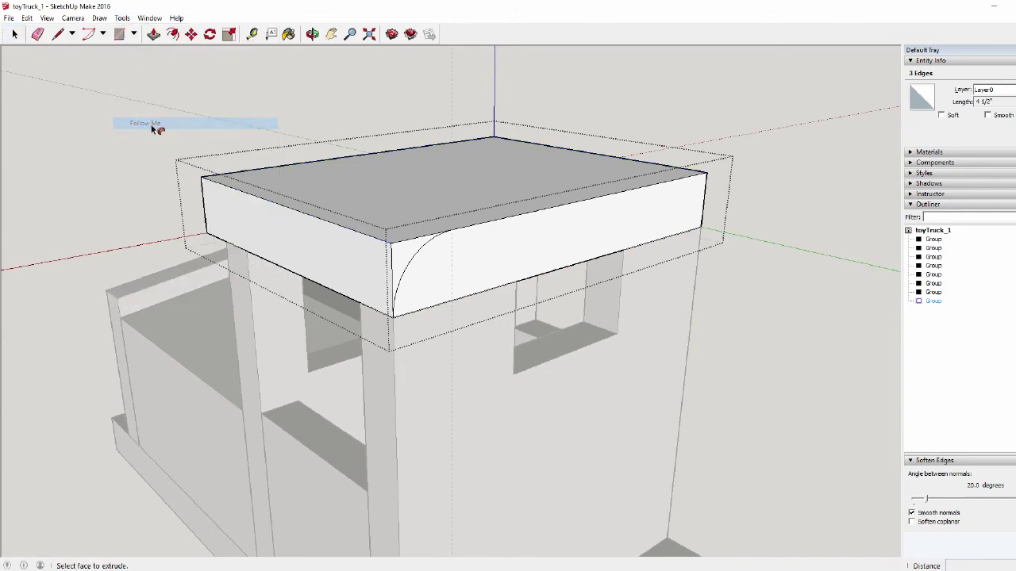
click(415, 268)
middle_drag(182, 173, 367, 222)
middle_drag(264, 225, 341, 208)
key(p)
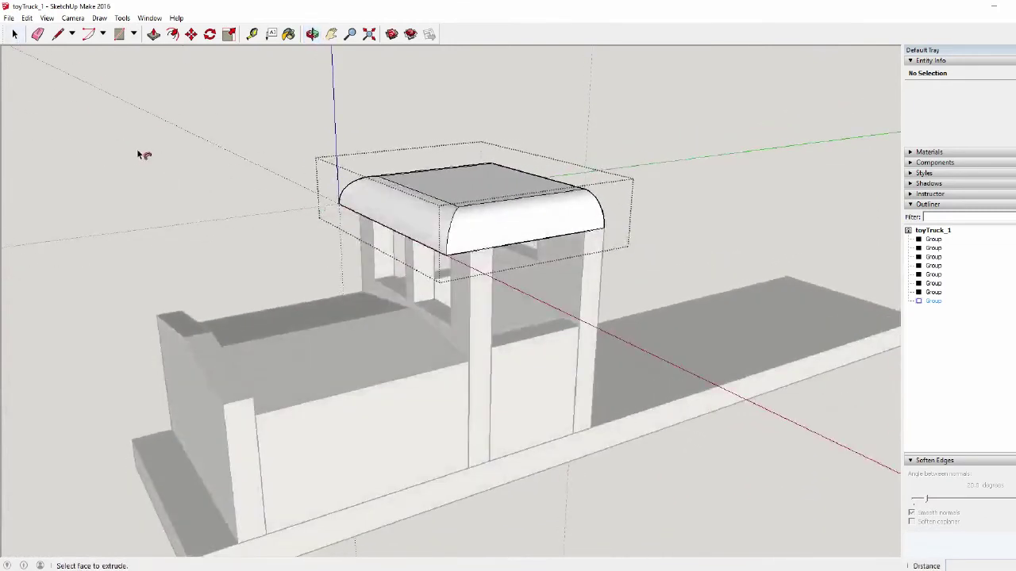
key(space)
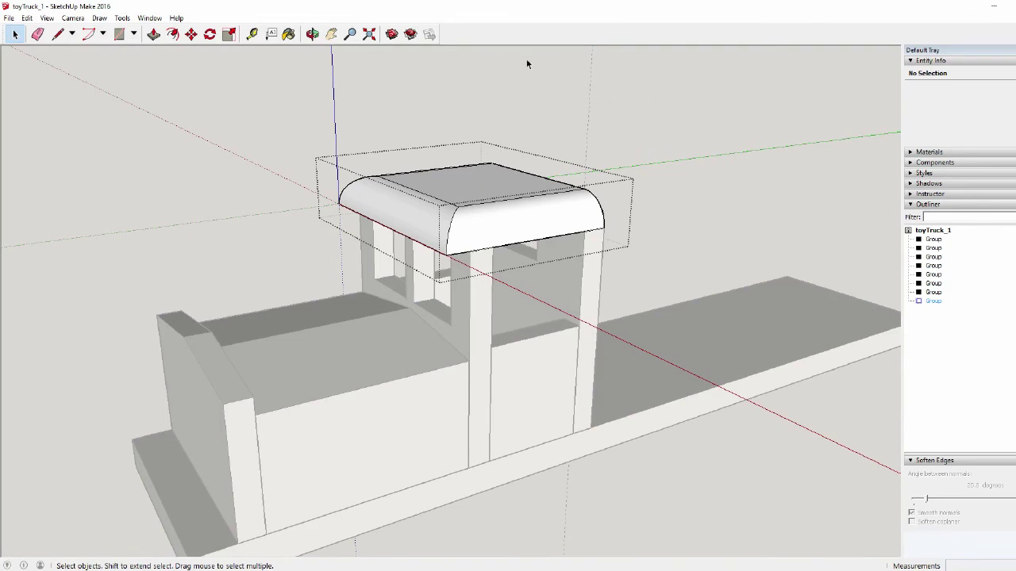
scroll(537, 193, down, 1)
middle_drag(348, 204, 244, 251)
click(245, 251)
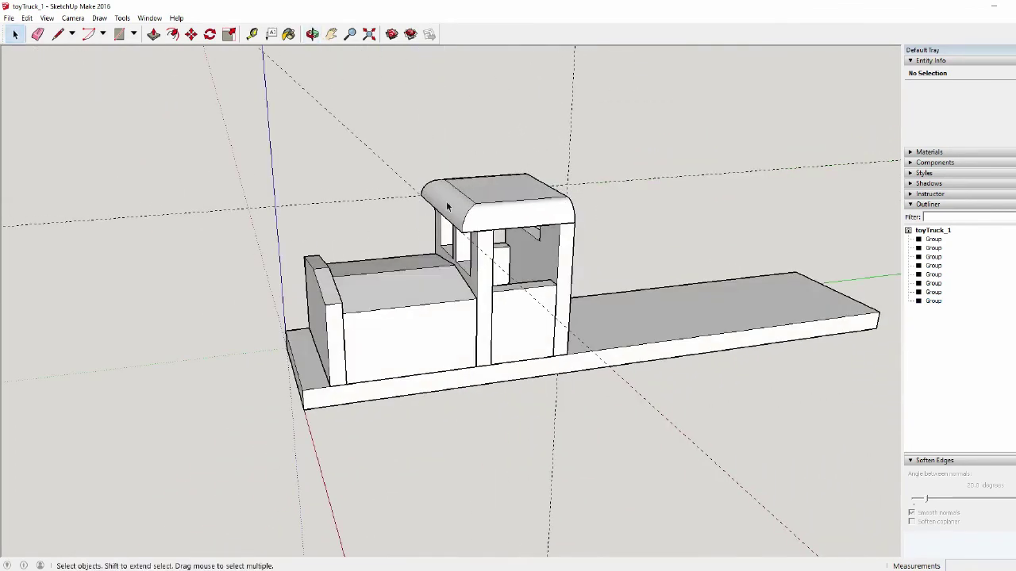
Delete the leftover construction guides around the cab
click(571, 133)
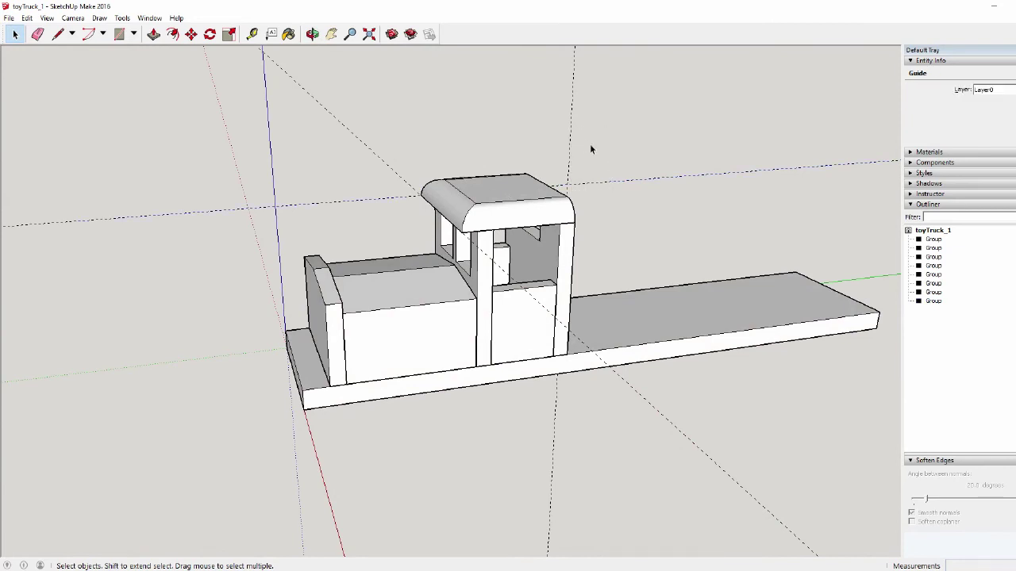
drag(576, 123, 566, 113)
key(Delete)
drag(404, 151, 339, 161)
key(Delete)
Place two guides across the base board, one about 1 1/8 inch behind the cab's rear plate and one just inside the board's rear end
middle_drag(358, 205, 349, 363)
scroll(506, 363, up, 3)
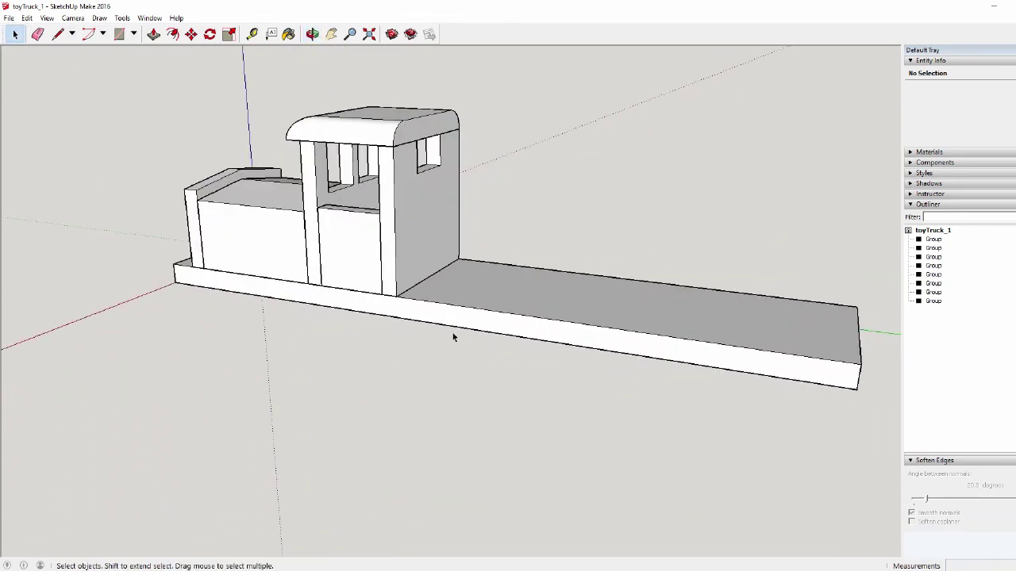
scroll(452, 332, down, 3)
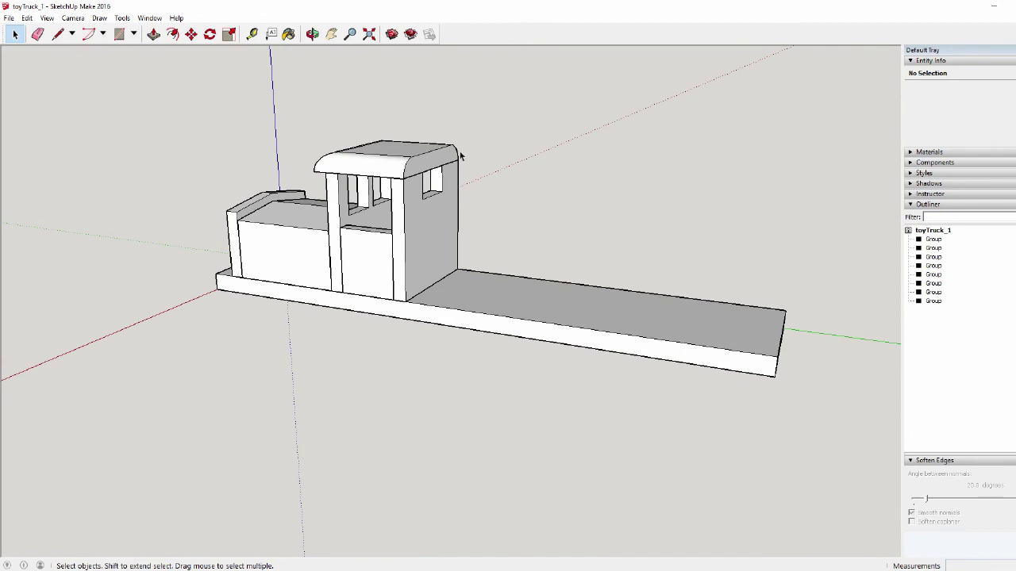
click(252, 34)
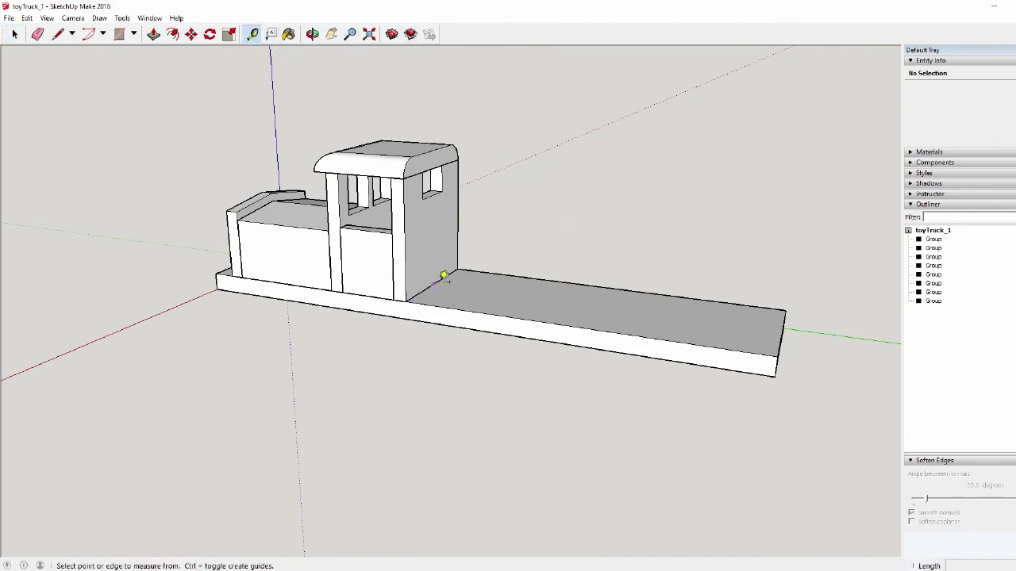
click(436, 280)
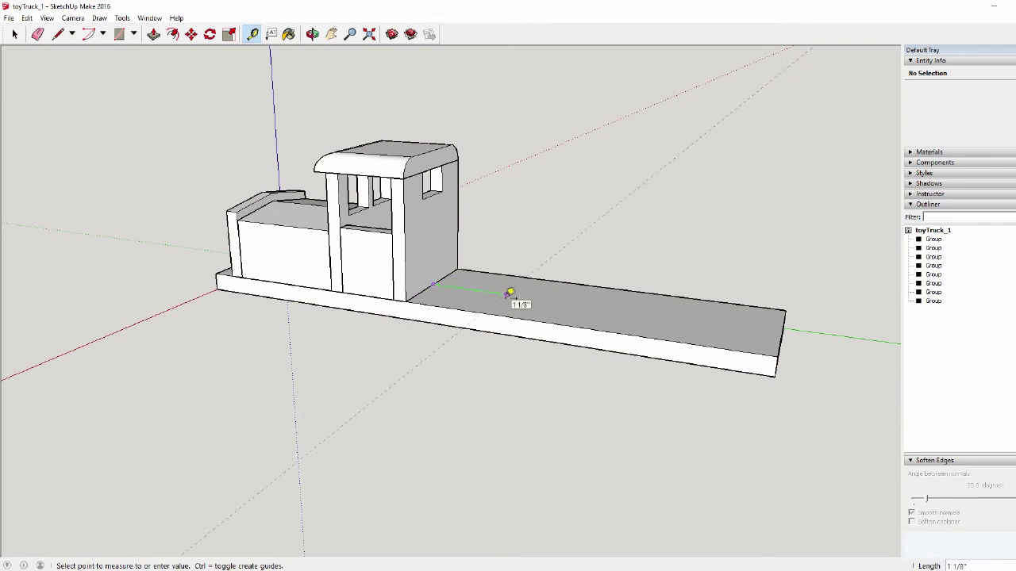
click(507, 295)
middle_drag(518, 393, 511, 405)
middle_drag(749, 357, 788, 357)
click(763, 359)
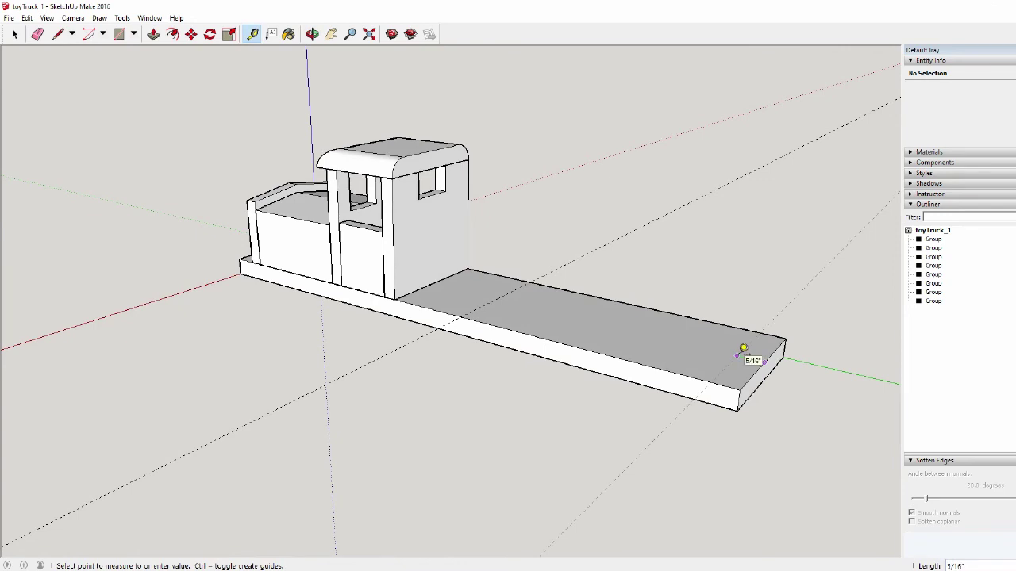
click(734, 346)
Place a lengthwise guide on the truck bed, 1/4 inch inward from the board's long side edge
middle_drag(733, 313, 479, 378)
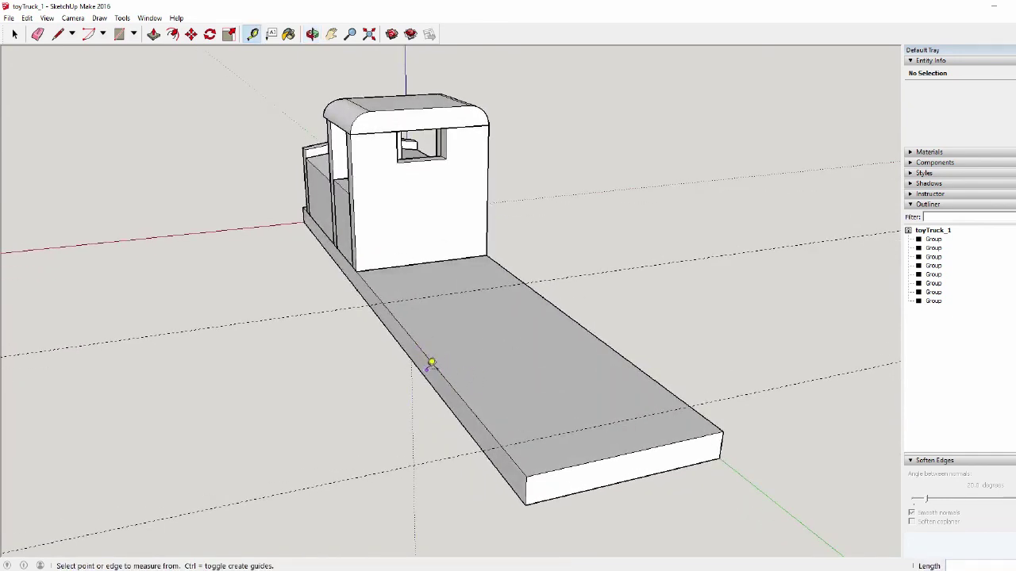
click(437, 368)
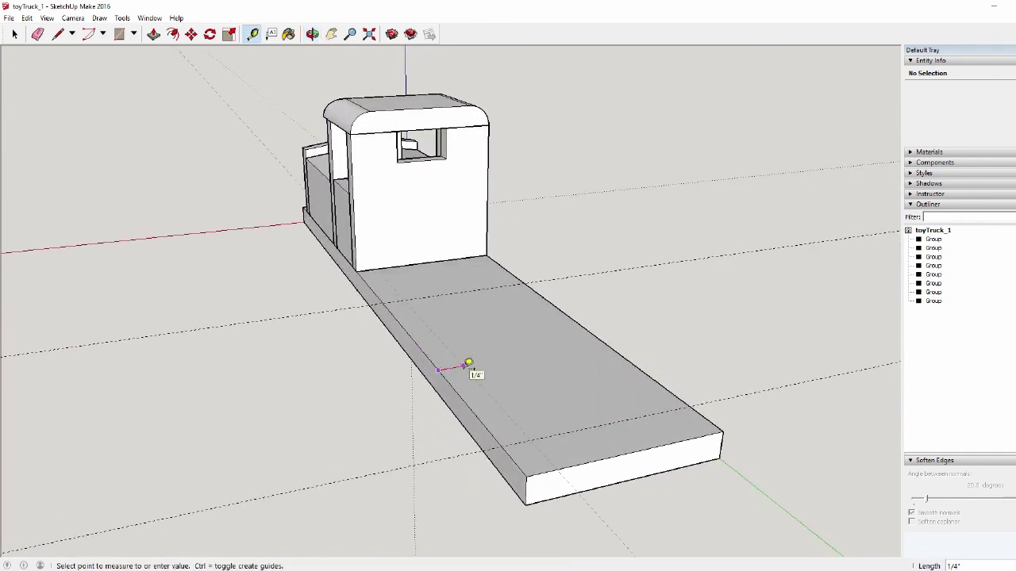
click(470, 360)
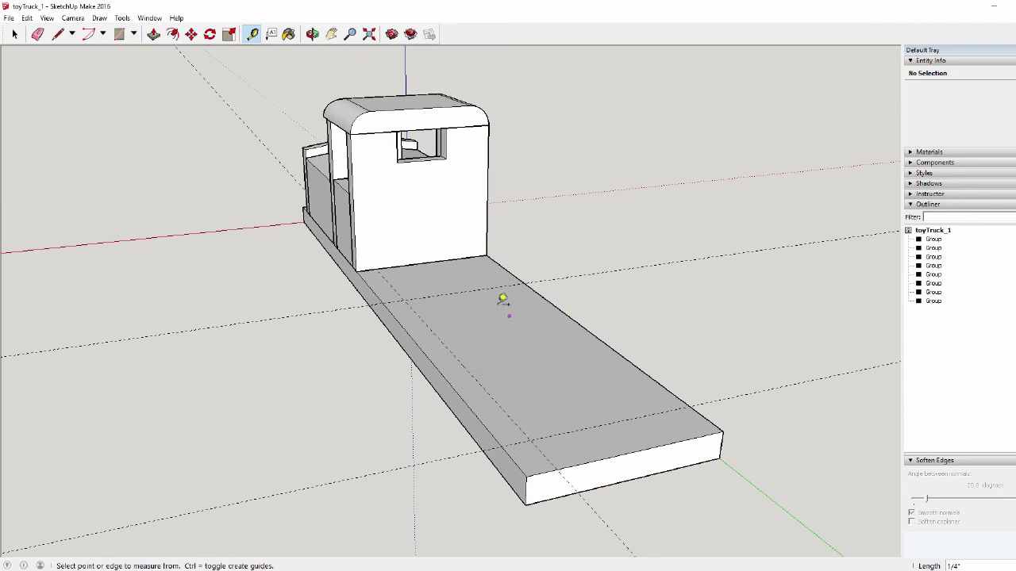
Draw a 3 3/16 by 1/4 inch rectangle between the guides along the bed's side edge and Push/Pull it up 5/8 inch
click(119, 34)
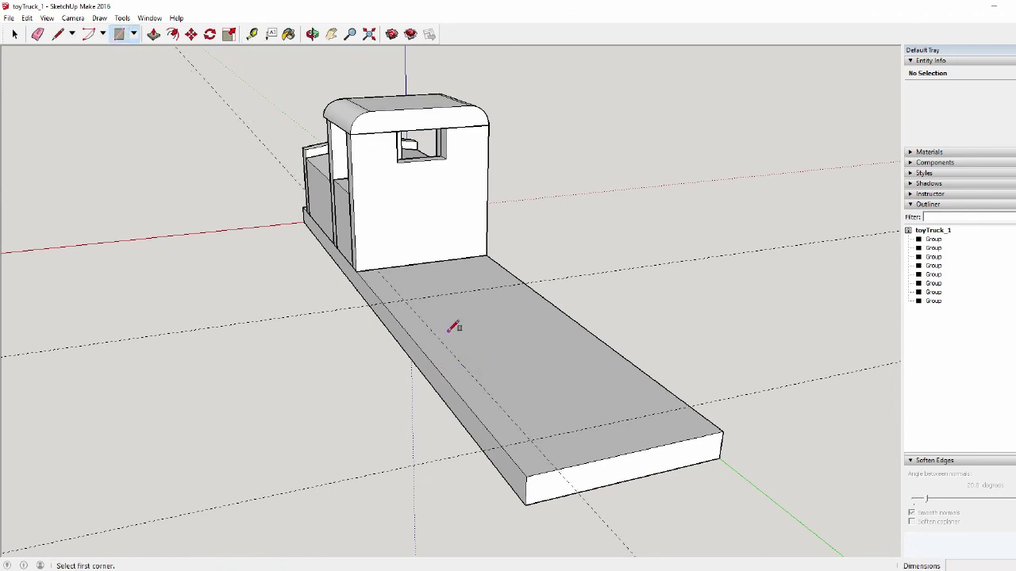
click(383, 302)
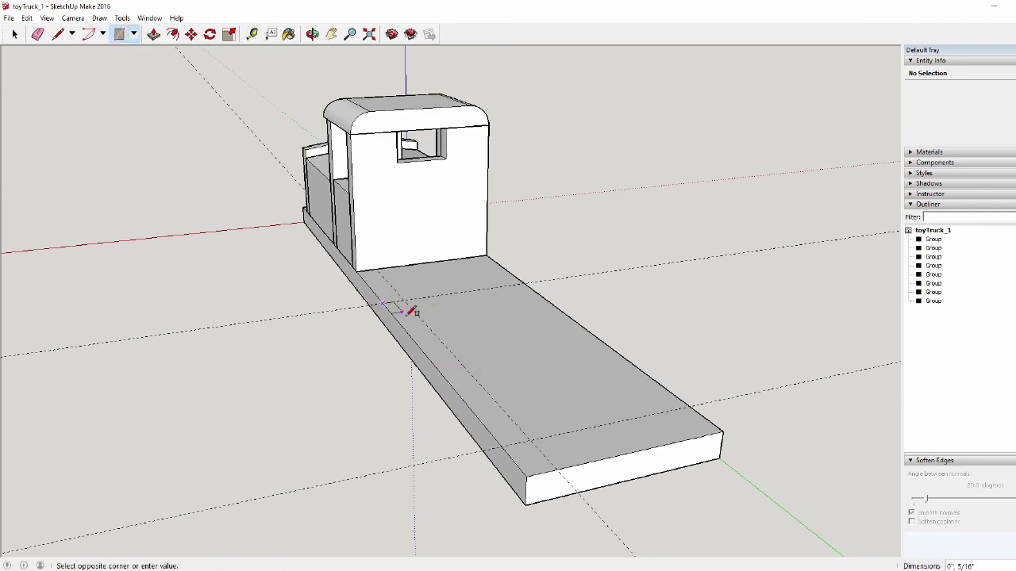
click(533, 437)
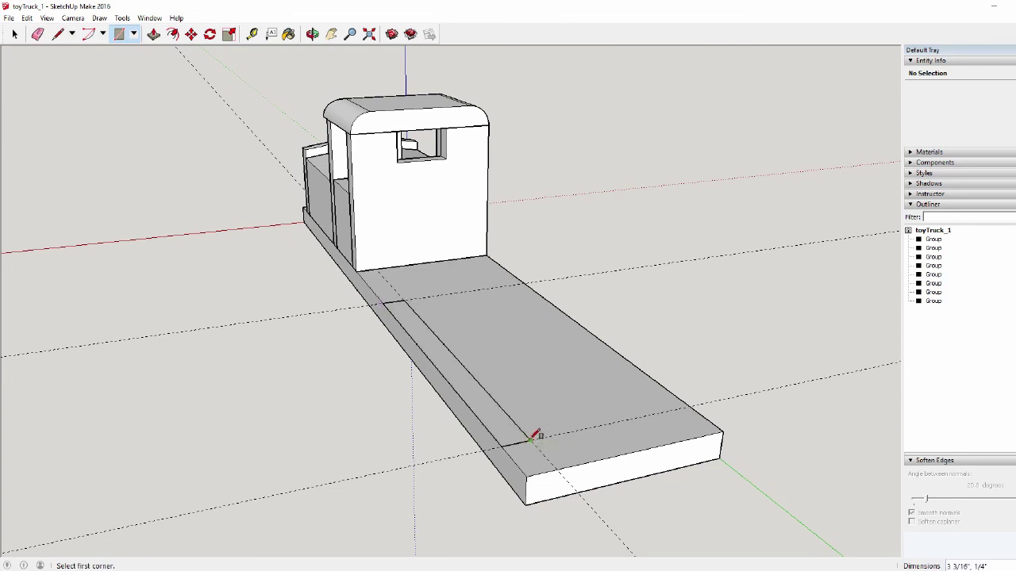
click(155, 36)
click(451, 366)
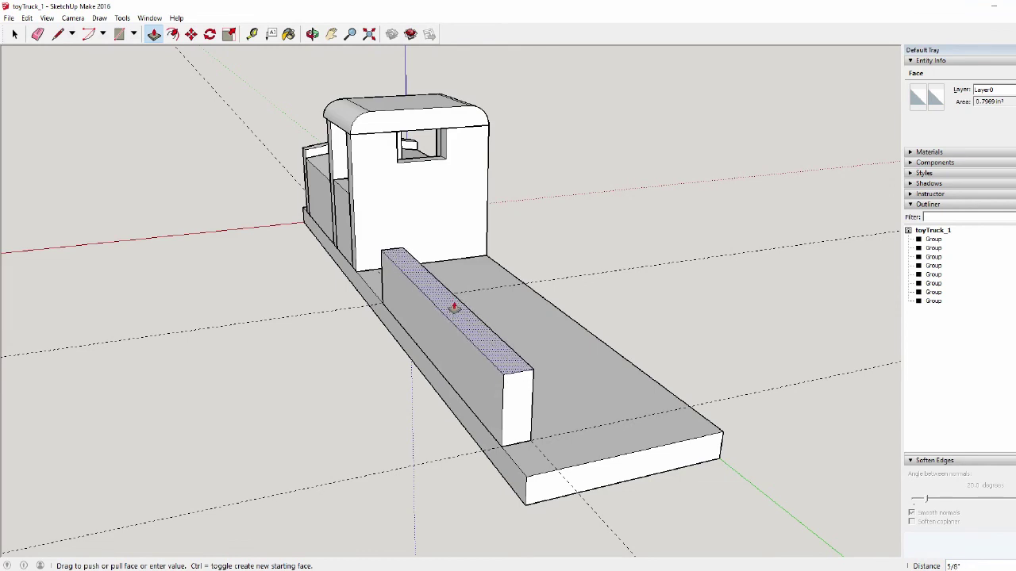
click(454, 308)
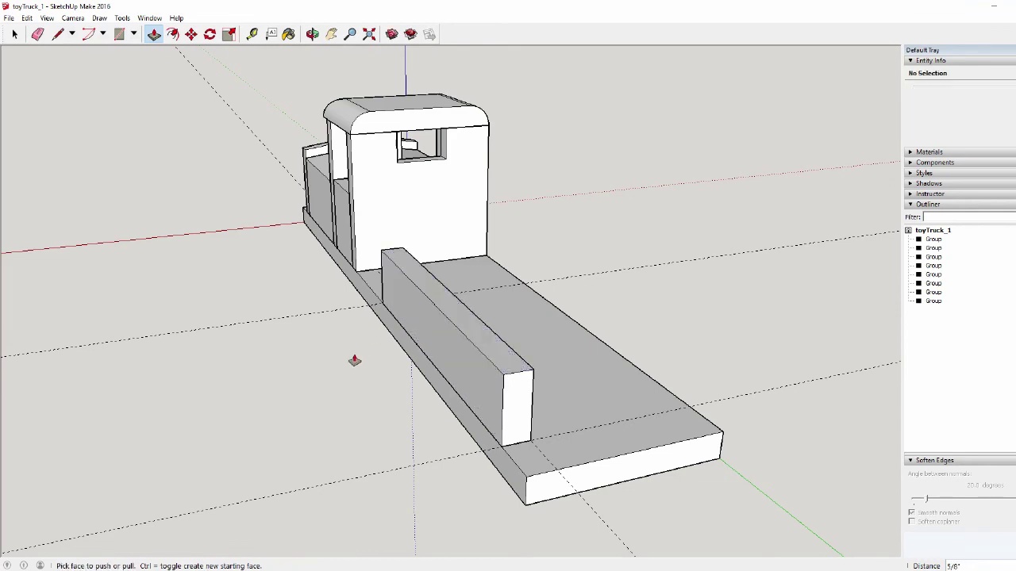
Select all connected geometry of the new side rail and make it a group
key(space)
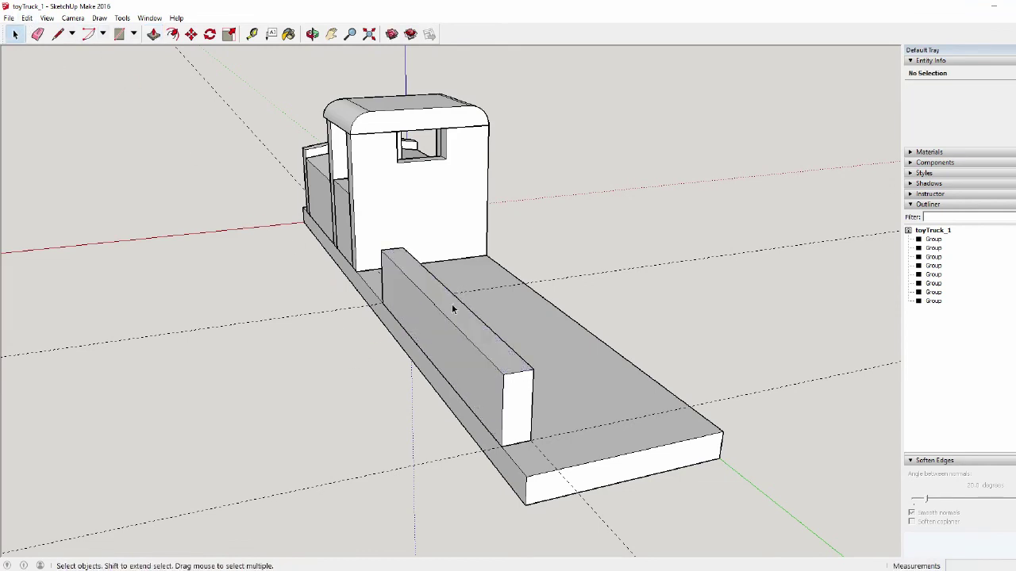
triple_click(451, 309)
right_click(449, 308)
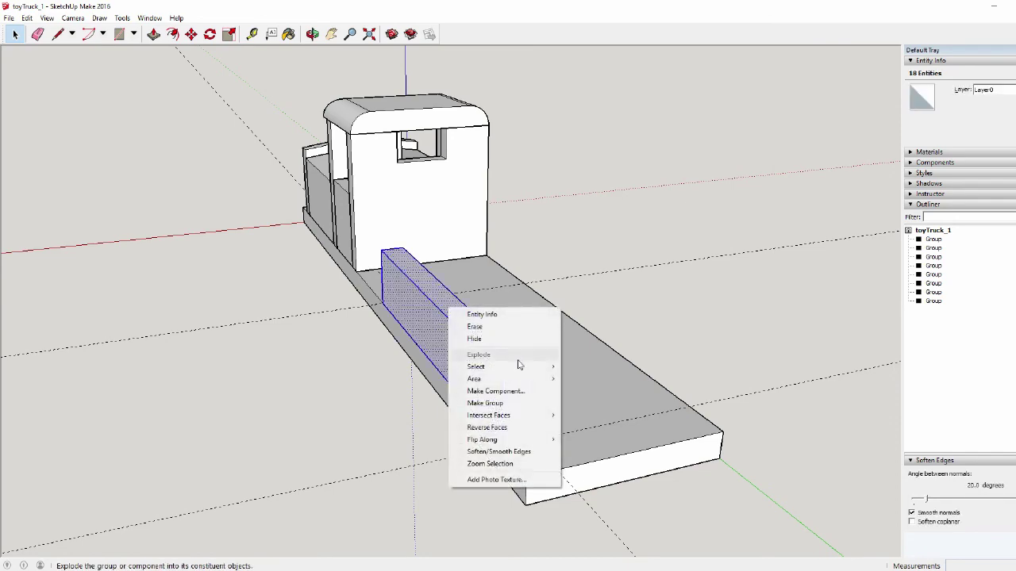
click(512, 403)
Copy the side rail group straight across the truck bed, placing the copy along the opposite long edge of the board
middle_drag(560, 355, 381, 315)
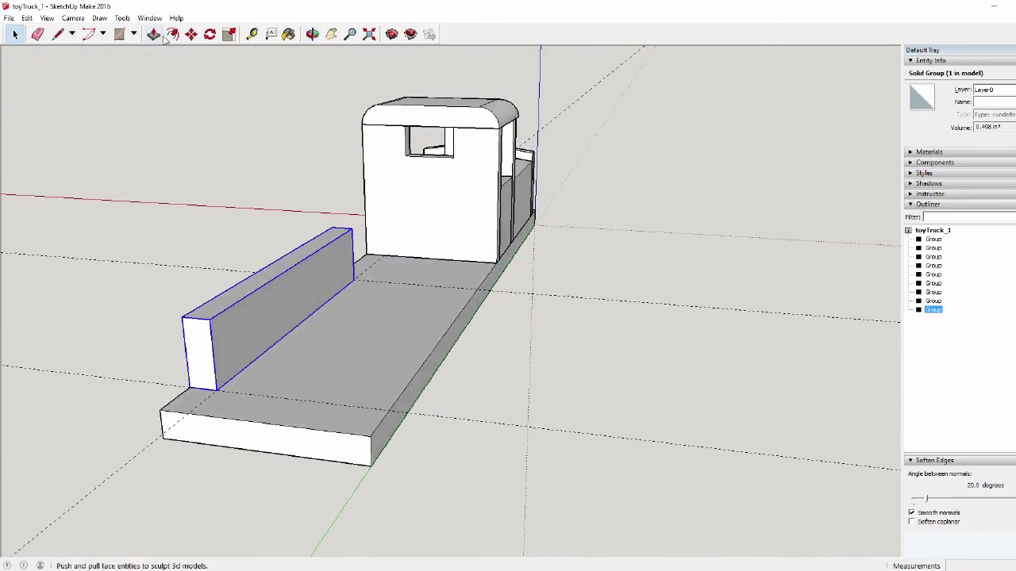
click(191, 33)
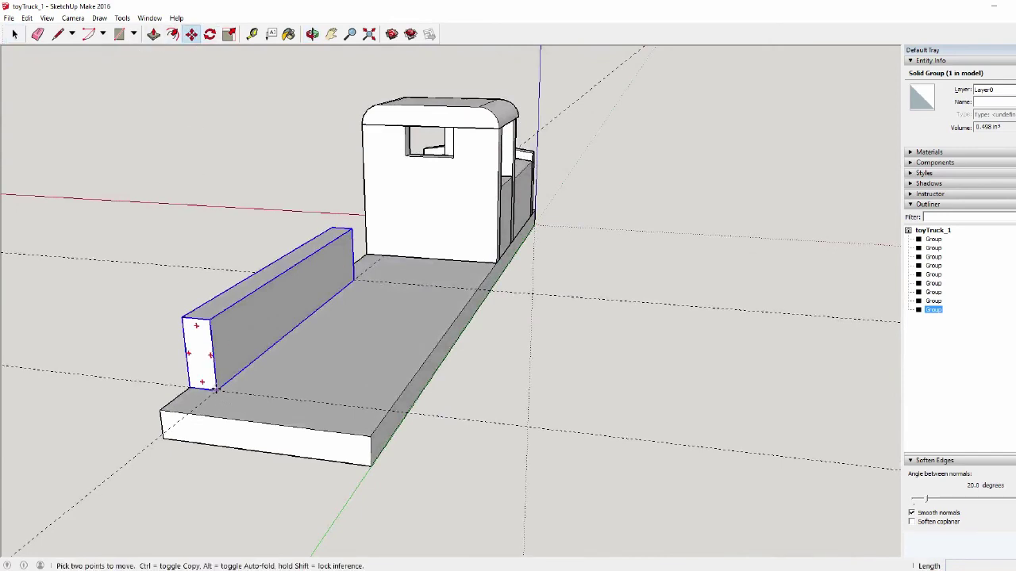
click(215, 388)
key(ctrl)
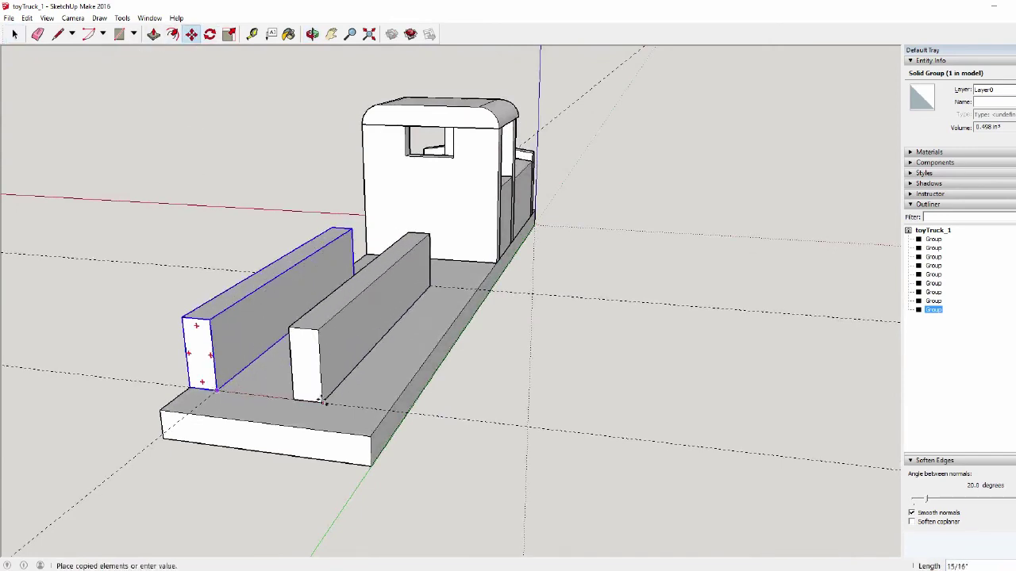
click(396, 413)
middle_drag(482, 421, 769, 384)
scroll(282, 364, down, 2)
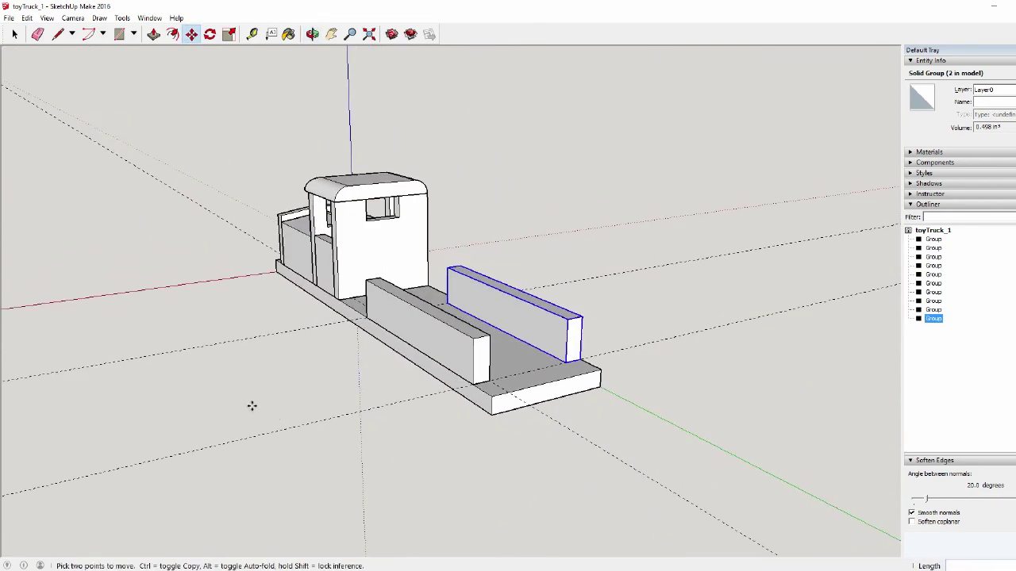
middle_drag(242, 384, 344, 396)
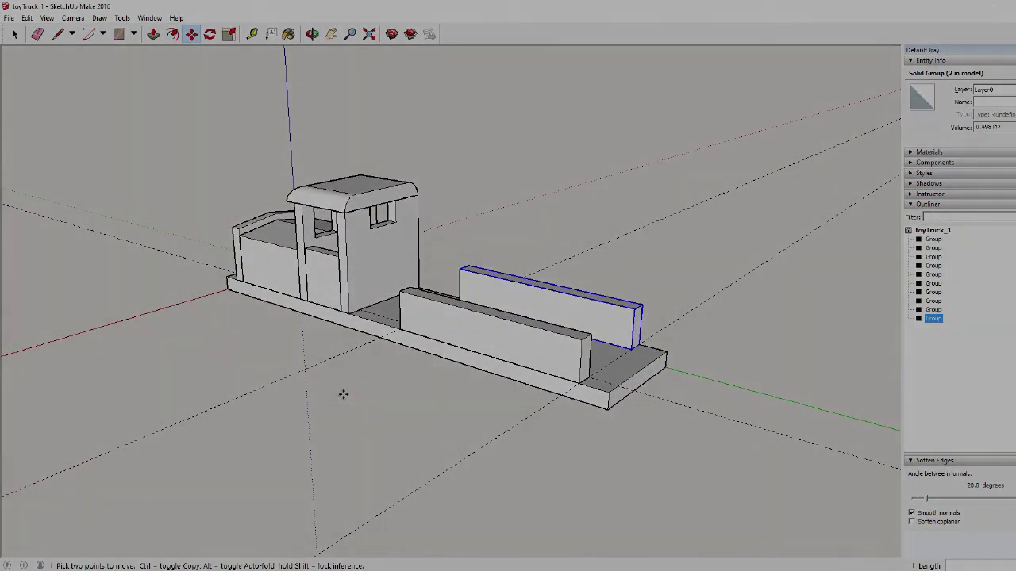